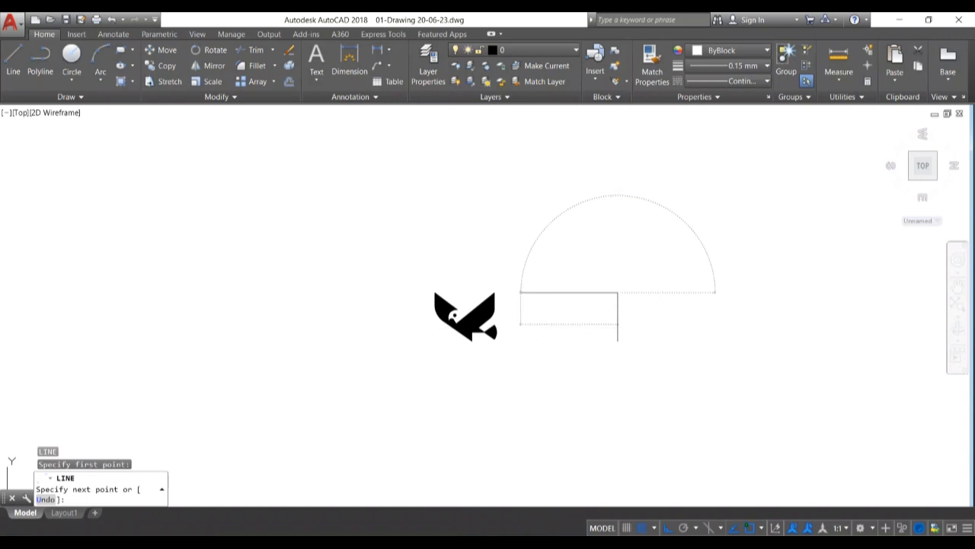
# Draw a horizontal line 89.5 units long leftward from the upper end of the vertical line.
pyautogui.write('80.5')
pyautogui.press('Return')
pyautogui.press('Return')
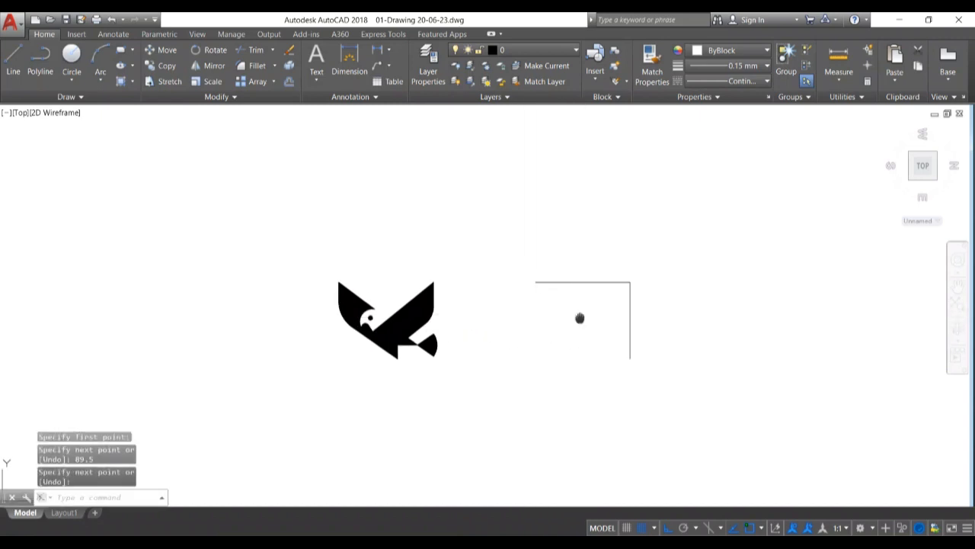
# Offset the vertical line leftward by the length of the horizontal line, taking the distance from its two endpoints.
pyautogui.write('o')
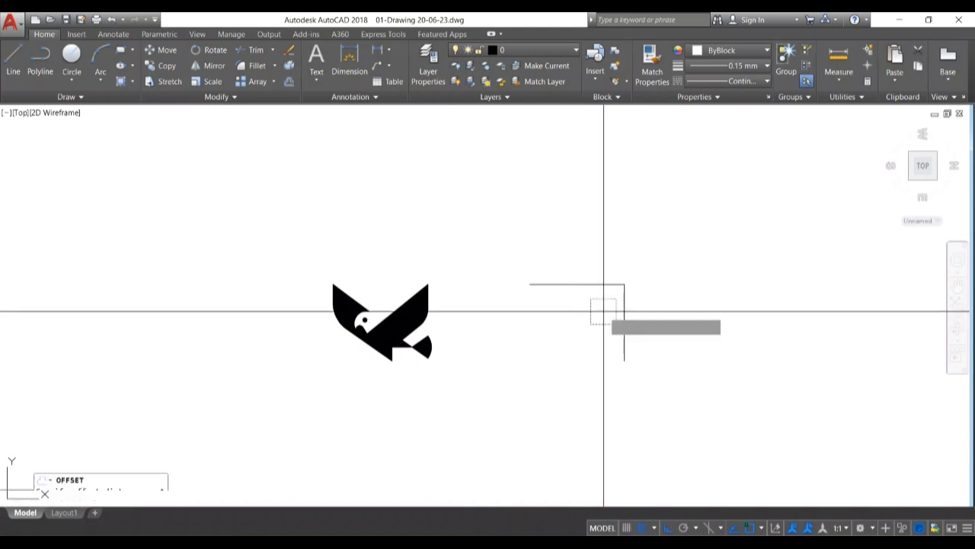
pyautogui.press('Return')
pyautogui.click(624, 284)
pyautogui.click(531, 284)
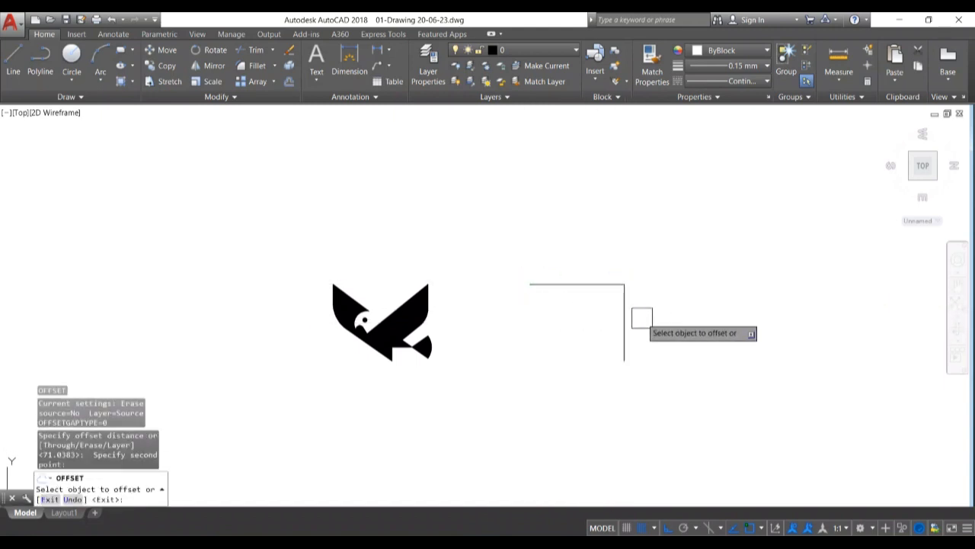
pyautogui.click(624, 317)
pyautogui.click(556, 316)
pyautogui.press('Return')
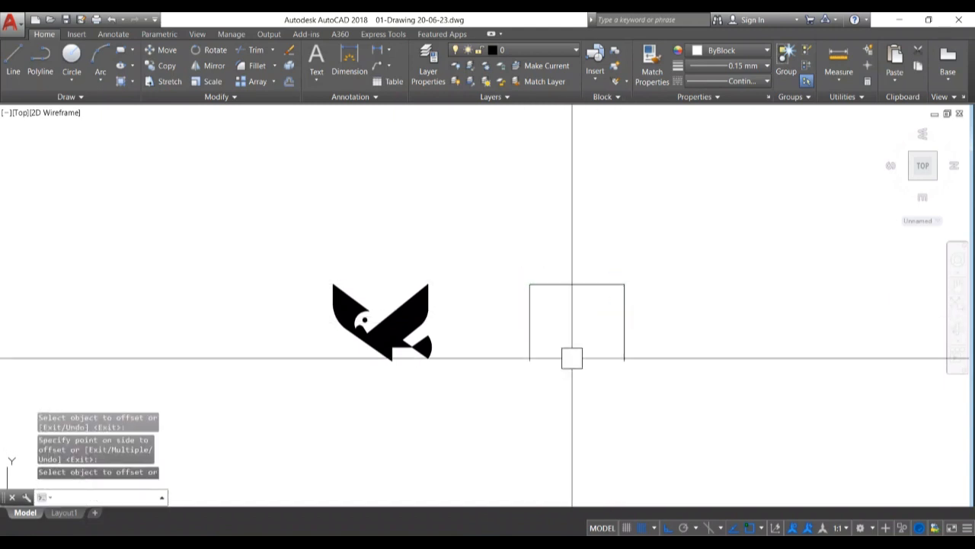
pyautogui.press('Escape')
pyautogui.press('Escape')
pyautogui.press('Escape')
# Offset the upper horizontal line downward by 48.5 units.
pyautogui.write('o')
pyautogui.press('Return')
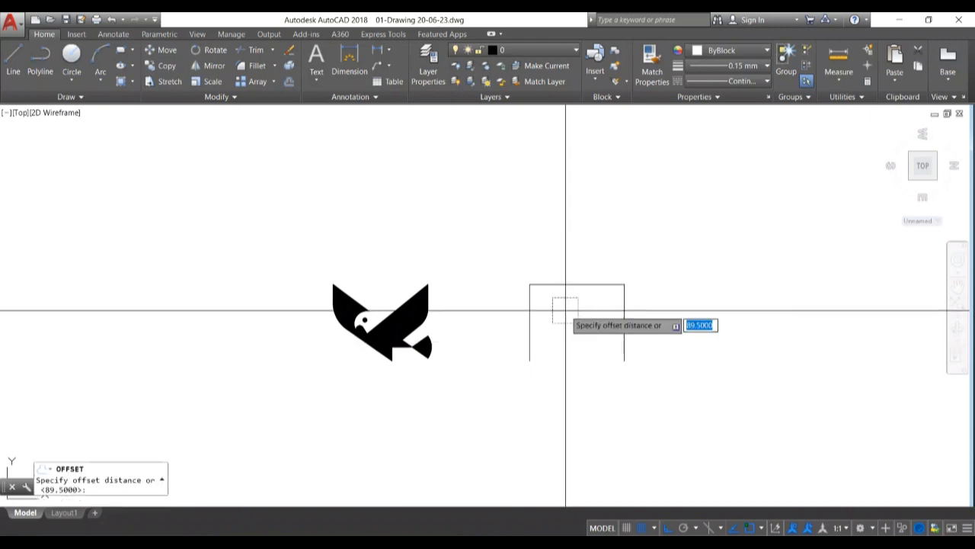
pyautogui.click(624, 284)
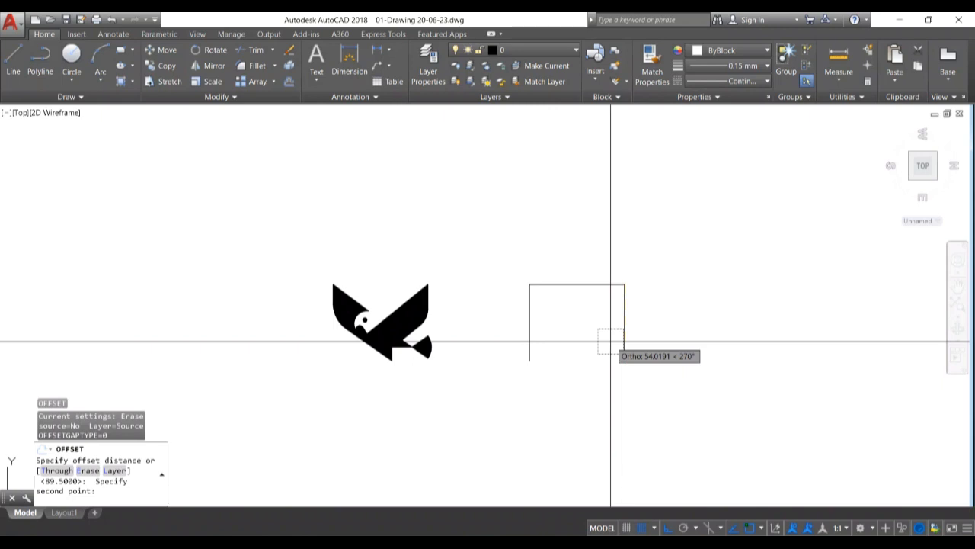
pyautogui.press('Return')
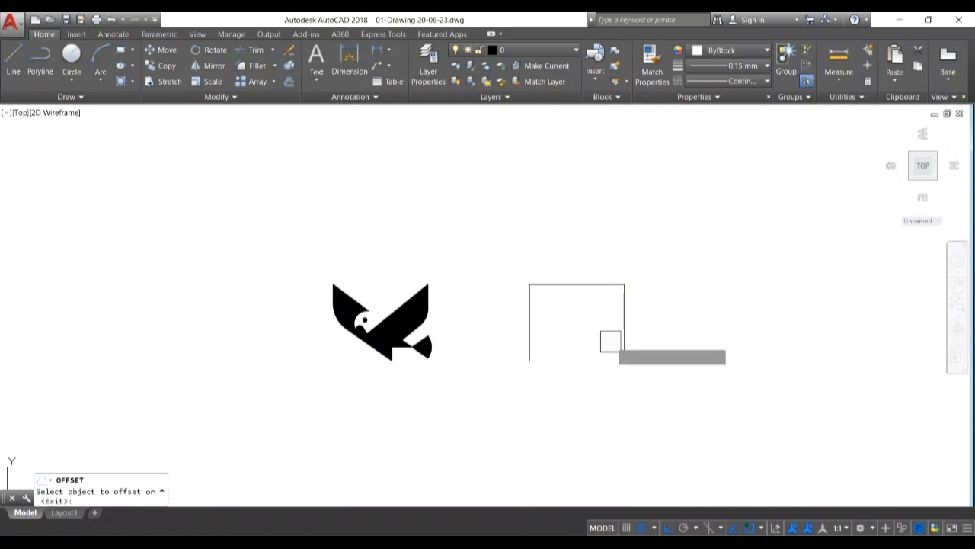
pyautogui.click(595, 285)
pyautogui.click(606, 352)
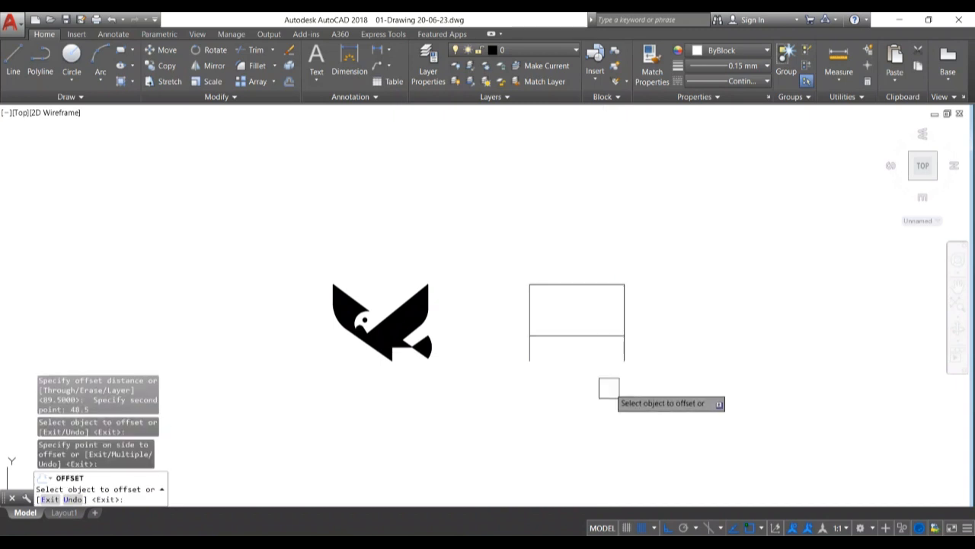
pyautogui.scroll(2, 609, 387)
pyautogui.press('Return')
# Offset the right vertical line leftward by 34 units.
pyautogui.press('Return')
pyautogui.click(646, 355)
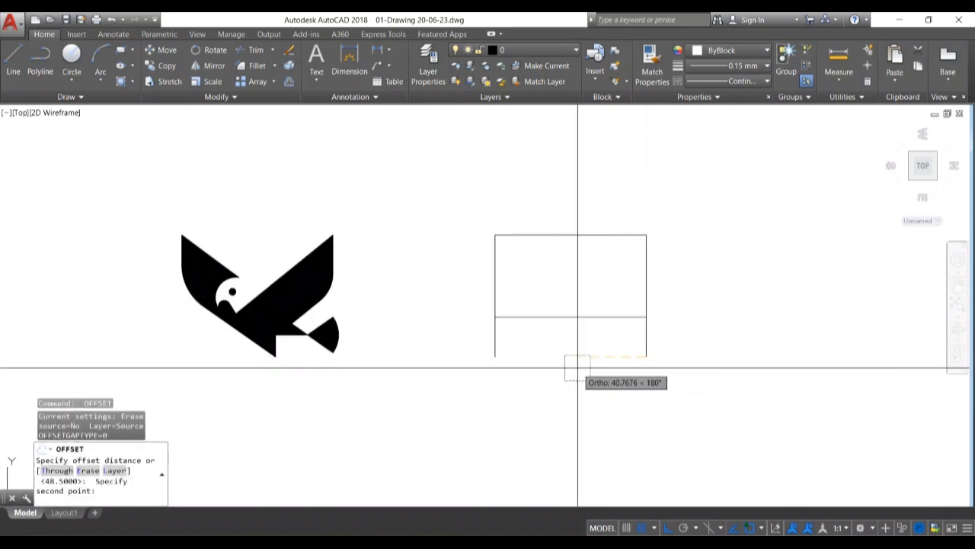
pyautogui.write('34')
pyautogui.press('Return')
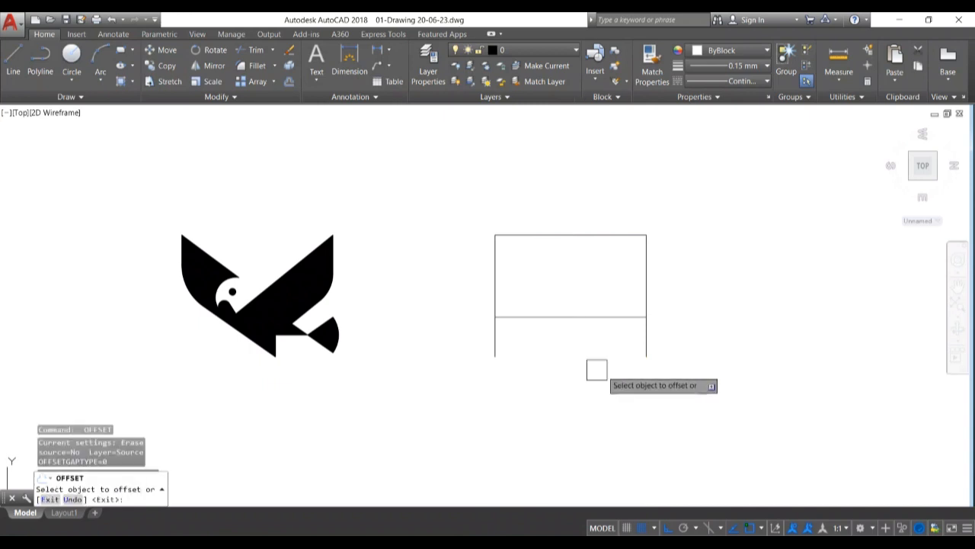
pyautogui.click(646, 343)
pyautogui.click(583, 373)
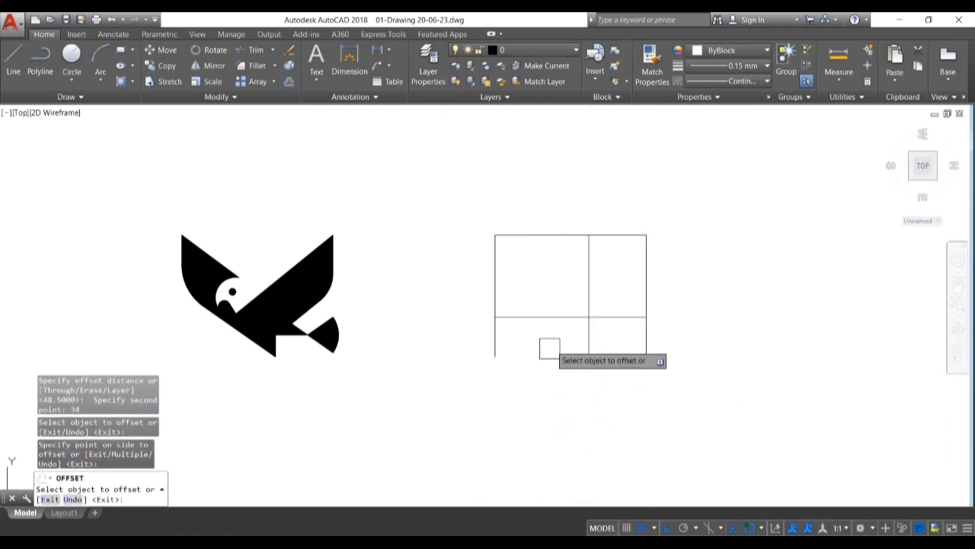
# Offset the lower of the two horizontal lines downward by the same 34 units.
pyautogui.moveTo(559, 352); pyautogui.dragTo(502, 385, button='middle')
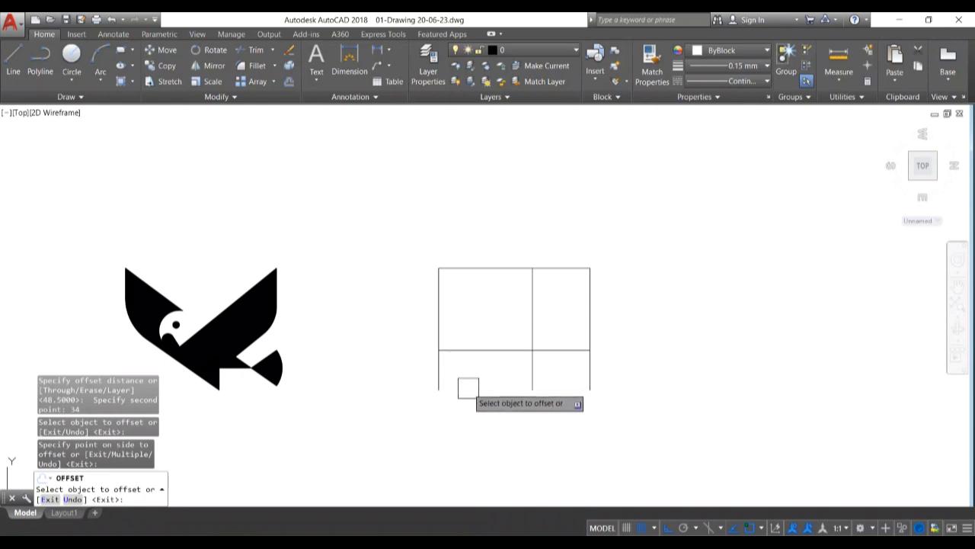
pyautogui.scroll(2, 468, 388)
pyautogui.click(541, 351)
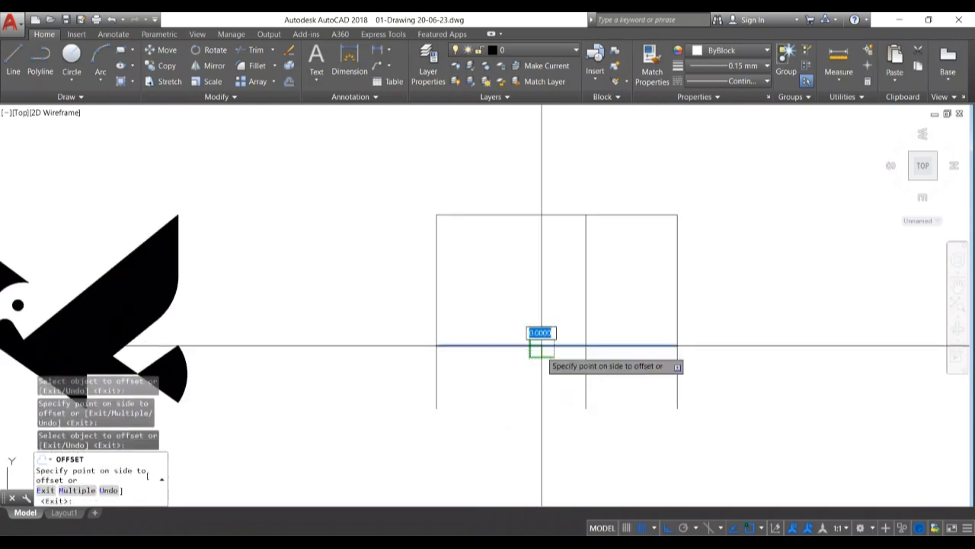
pyautogui.click(582, 400)
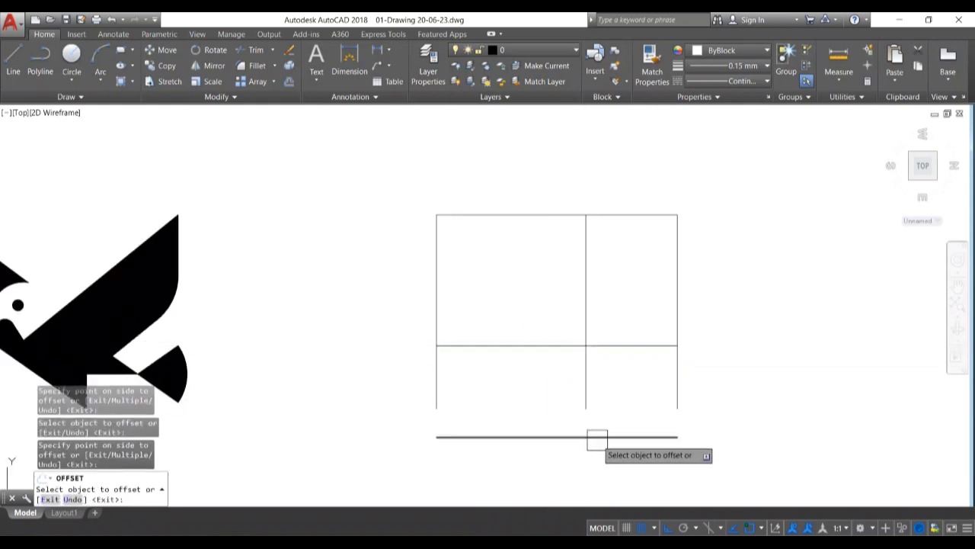
pyautogui.press('Return')
pyautogui.press('Escape')
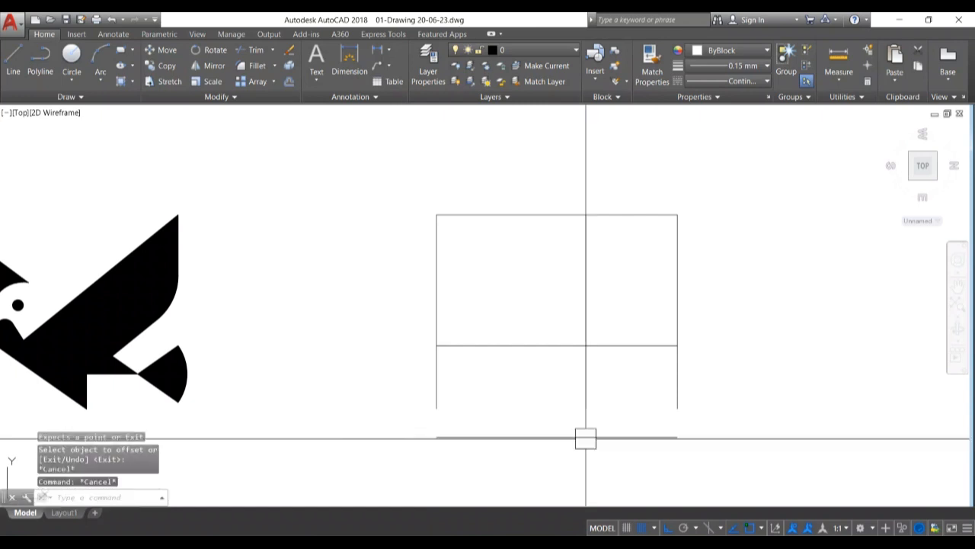
# Move the lowest horizontal line up from its intersection with the inner vertical to that vertical's lower endpoint.
pyautogui.click(586, 437)
pyautogui.write('m')
pyautogui.press('Return')
pyautogui.click(586, 437)
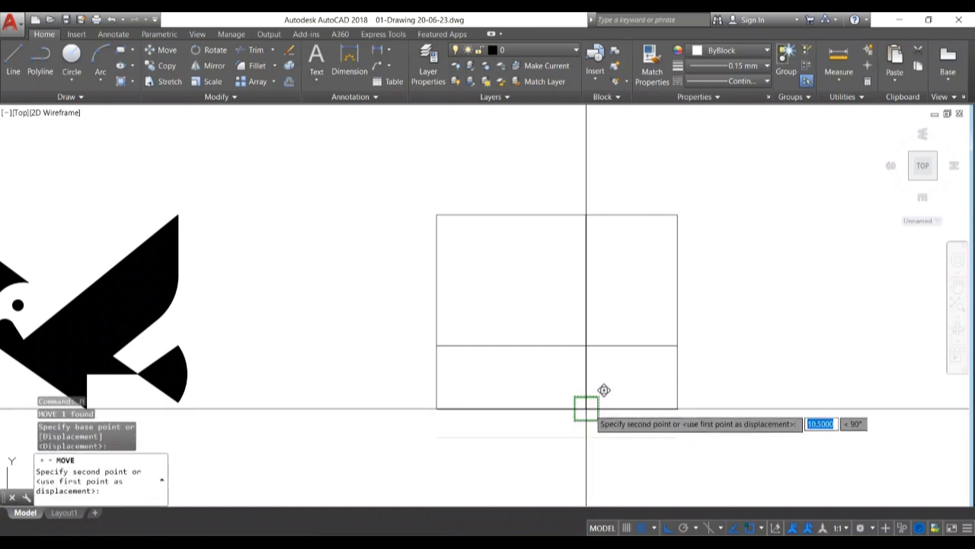
pyautogui.click(586, 408)
# Move the lowest horizontal line straight up by 13 units from the lower ends of the verticals.
pyautogui.press('Return')
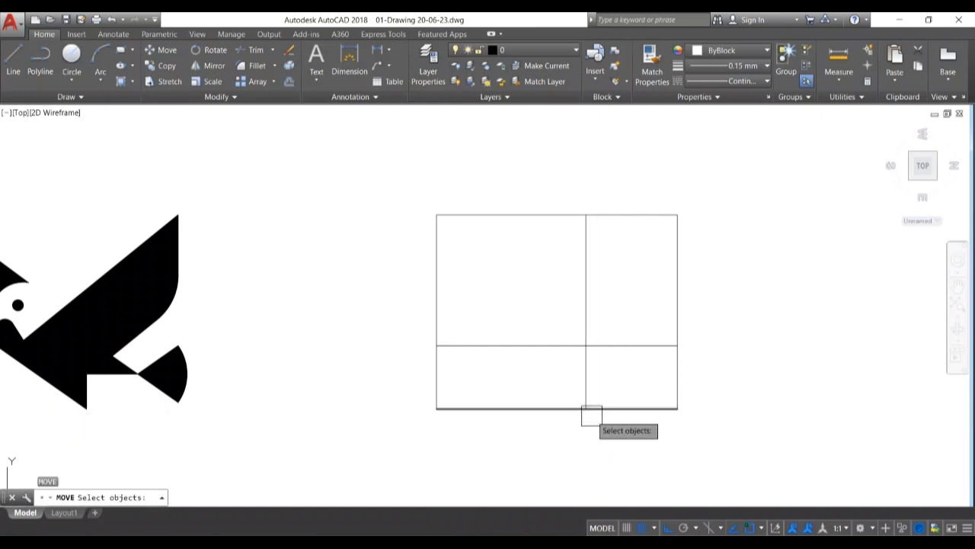
pyautogui.press('Return')
pyautogui.click(586, 408)
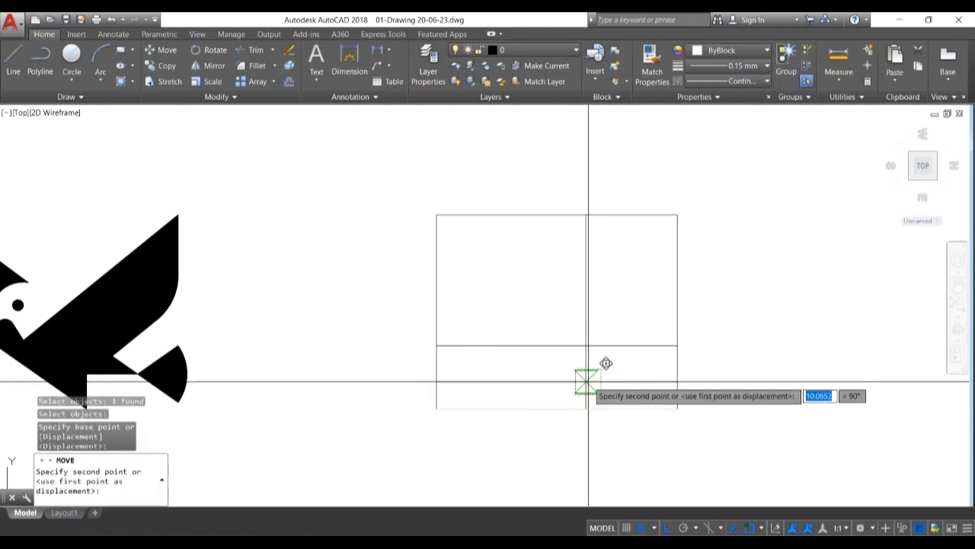
pyautogui.write('13')
pyautogui.press('Return')
pyautogui.scroll(-3, 594, 453)
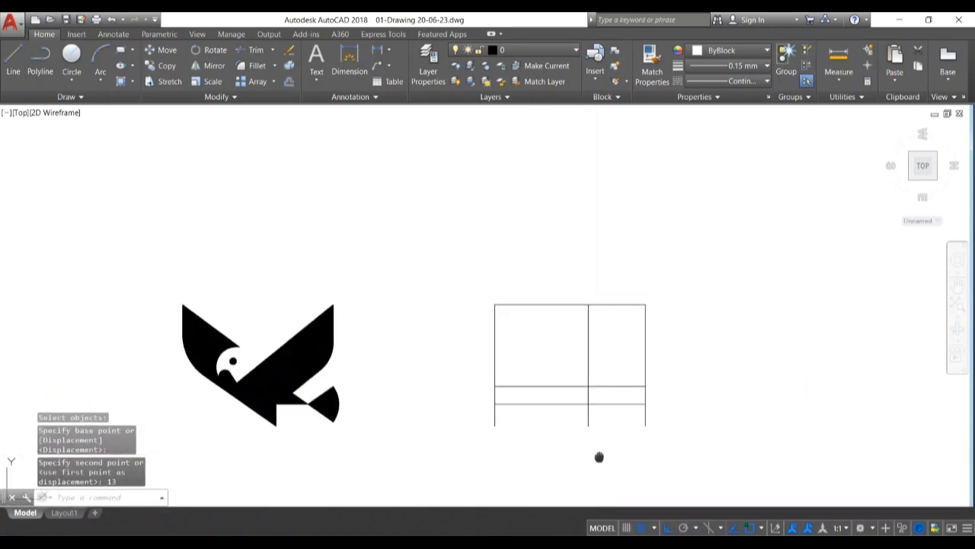
# Offset the inner vertical line rightward by 21 units.
pyautogui.scroll(3, 548, 457)
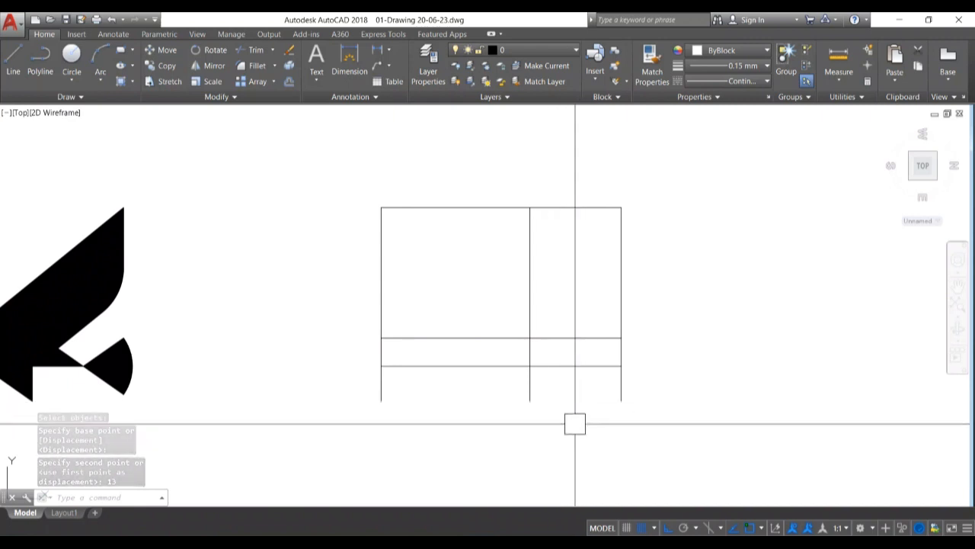
pyautogui.press('Return')
pyautogui.click(530, 401)
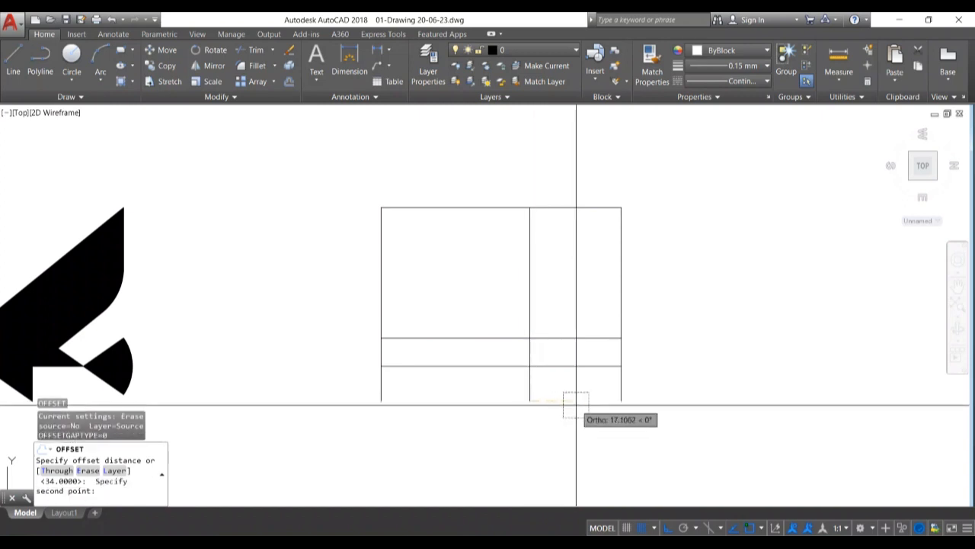
pyautogui.click(575, 402)
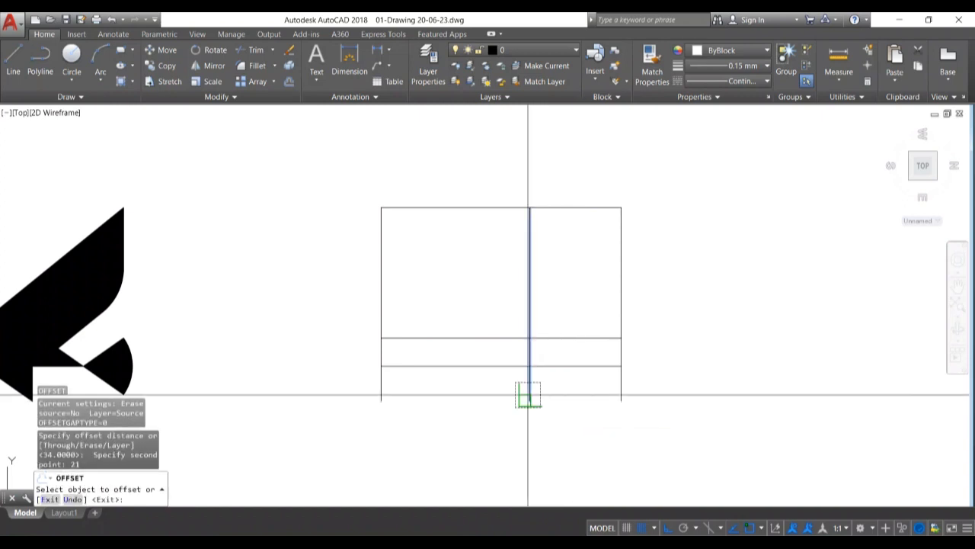
pyautogui.click(529, 394)
pyautogui.click(583, 414)
# Draw a diagonal line from the second inner vertical's intersection with the lowest horizontal to the right end of the middle horizontal.
pyautogui.write('L')
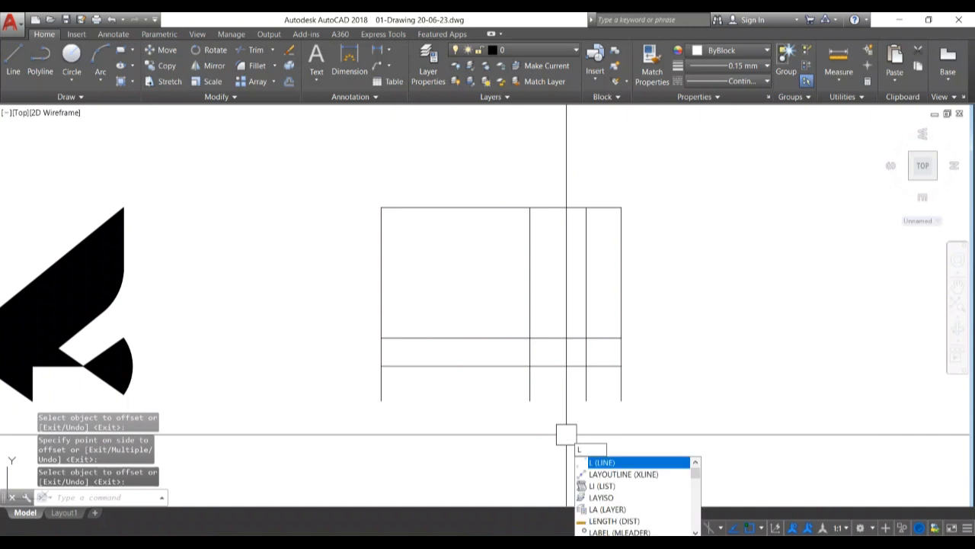
pyautogui.press('Return')
pyautogui.click(586, 366)
pyautogui.click(621, 337)
pyautogui.press('Return')
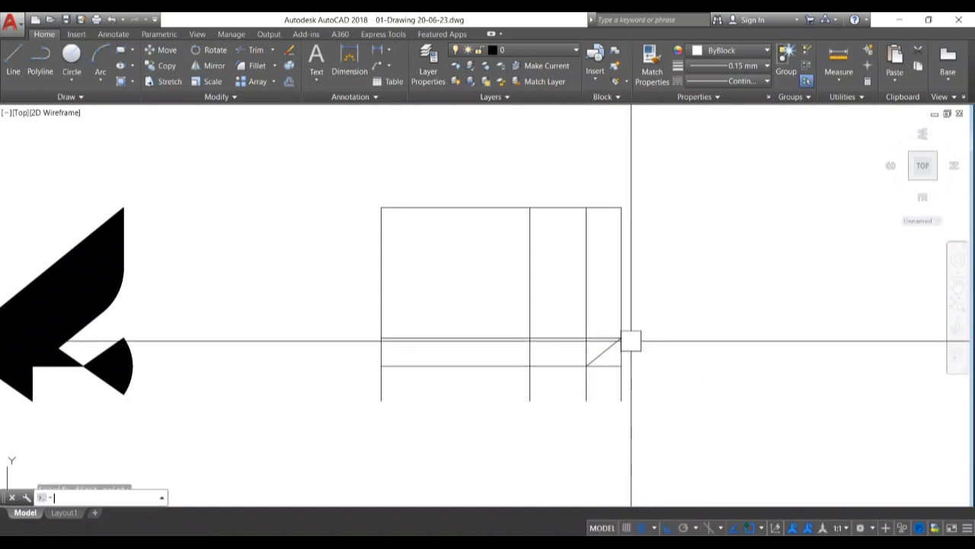
# Mirror the diagonal line about the lowest horizontal line, keeping the original.
pyautogui.scroll(5, 602, 357)
pyautogui.write('MI')
pyautogui.press('Return')
pyautogui.click(601, 346)
pyautogui.press('Return')
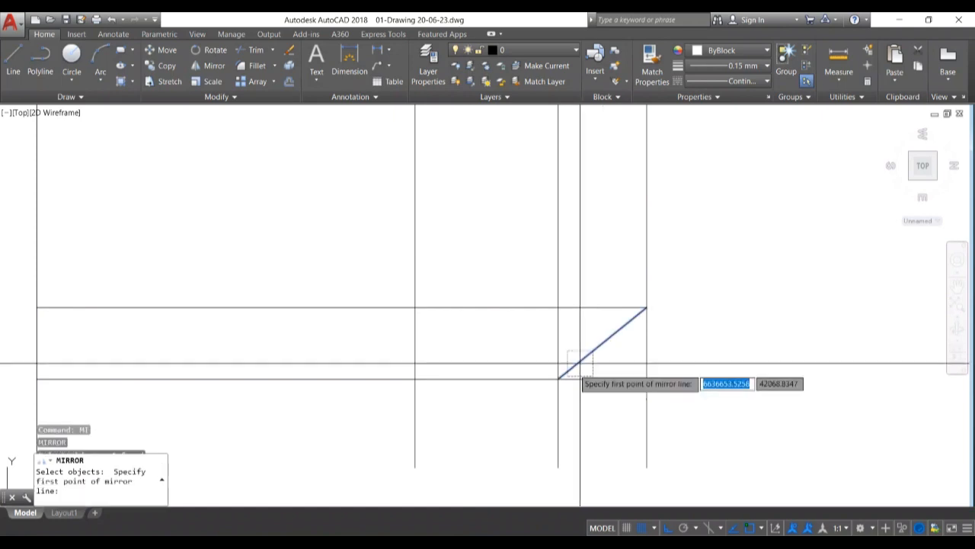
pyautogui.click(646, 378)
pyautogui.click(649, 444)
pyautogui.press('Return')
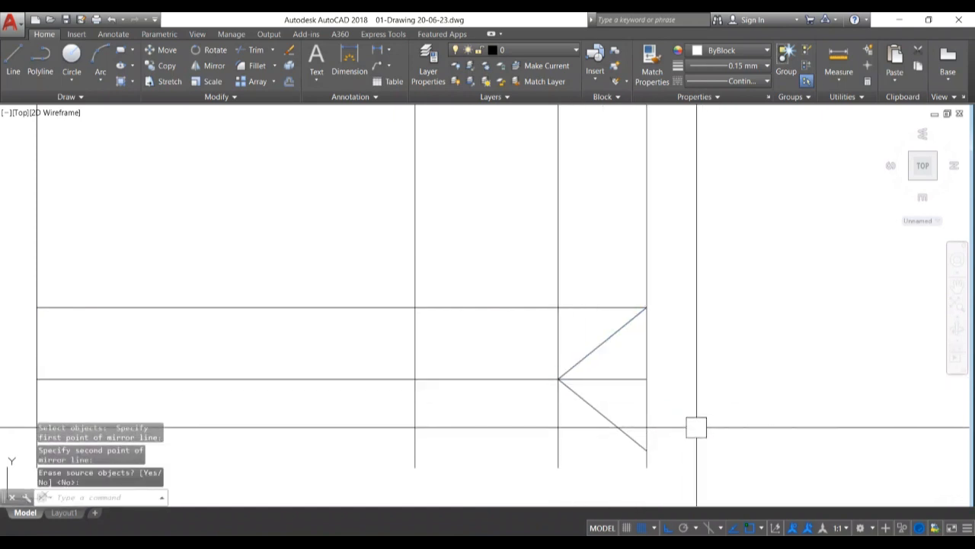
# Draw a circle centred on the apex of the two diagonals and passing through their outer ends.
pyautogui.write('c')
pyautogui.press('Return')
pyautogui.click(558, 379)
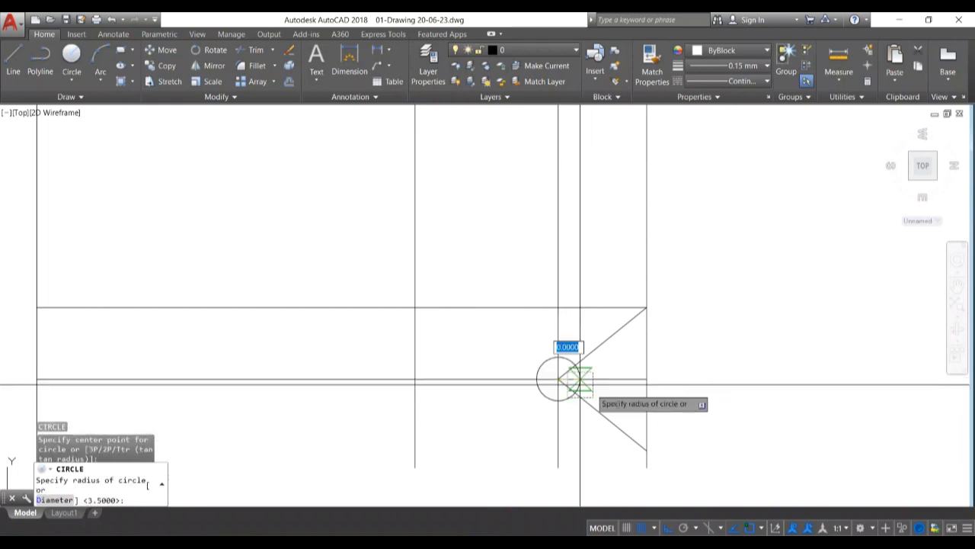
pyautogui.click(648, 448)
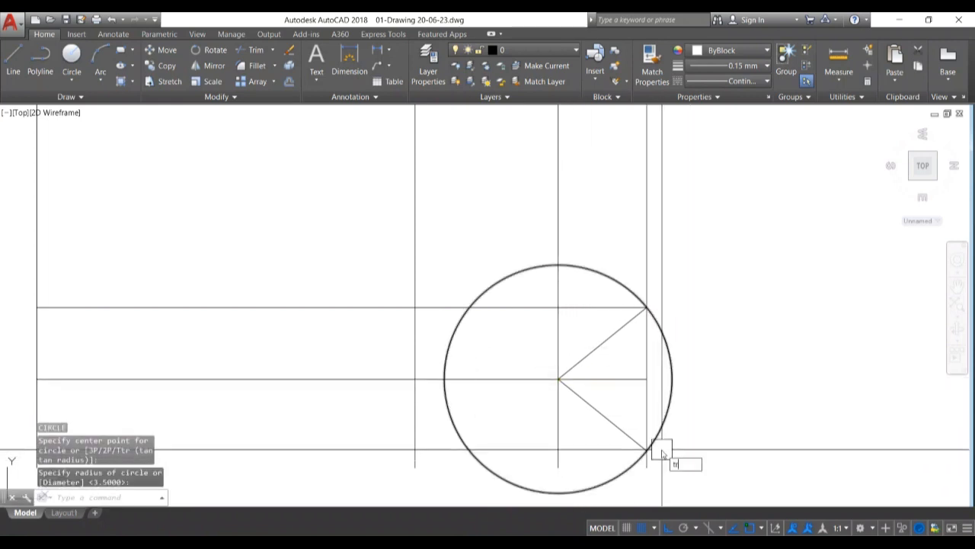
# Trim the circle down to the arc closing the two diagonals and erase the leftover arc on the left.
pyautogui.press('Return')
pyautogui.press('Return')
pyautogui.click(621, 475)
pyautogui.click(616, 278)
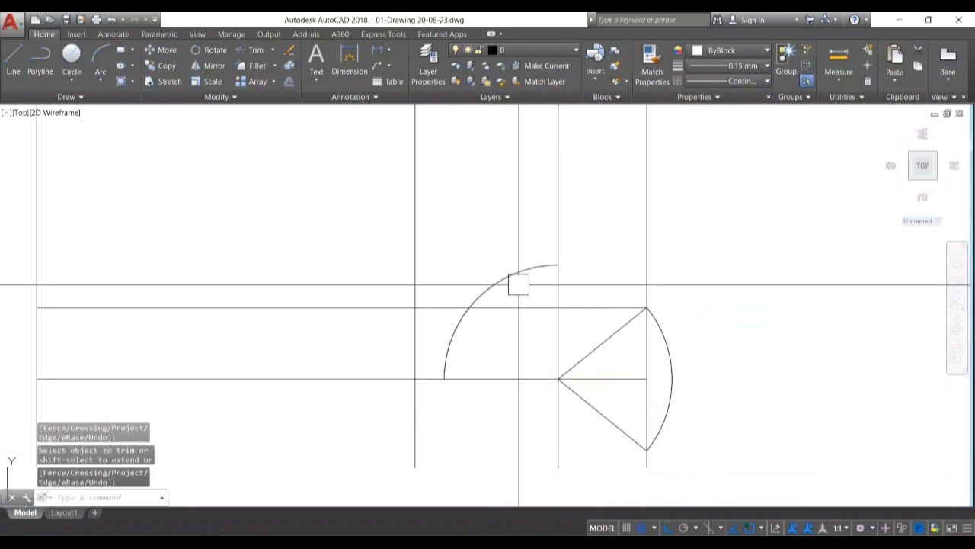
pyautogui.press('Escape')
pyautogui.click(506, 276)
pyautogui.press('Delete')
# Draw a line along the lowest horizontal from the first inner vertical to the apex of the diagonals.
pyautogui.scroll(-4, 529, 298)
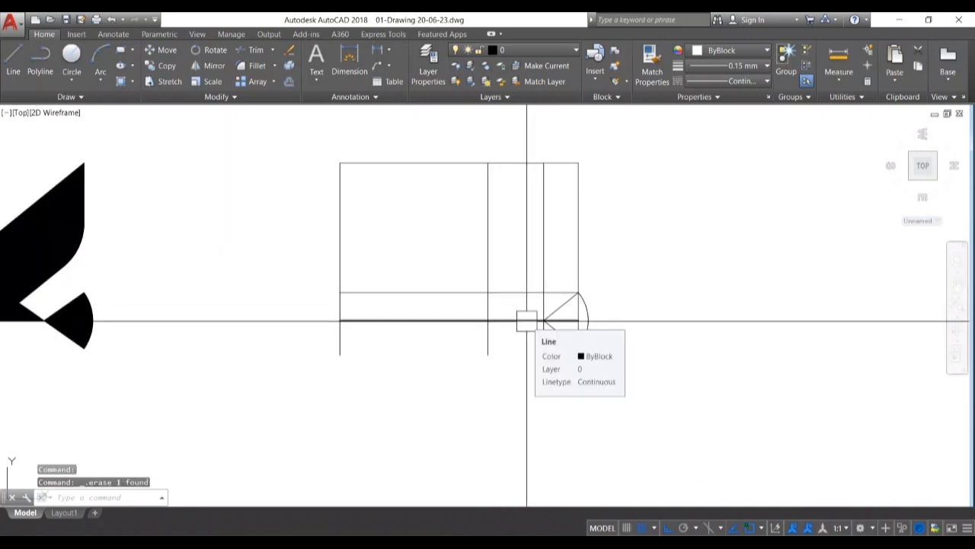
pyautogui.scroll(2, 528, 352)
pyautogui.moveTo(529, 355); pyautogui.dragTo(531, 364, button='middle')
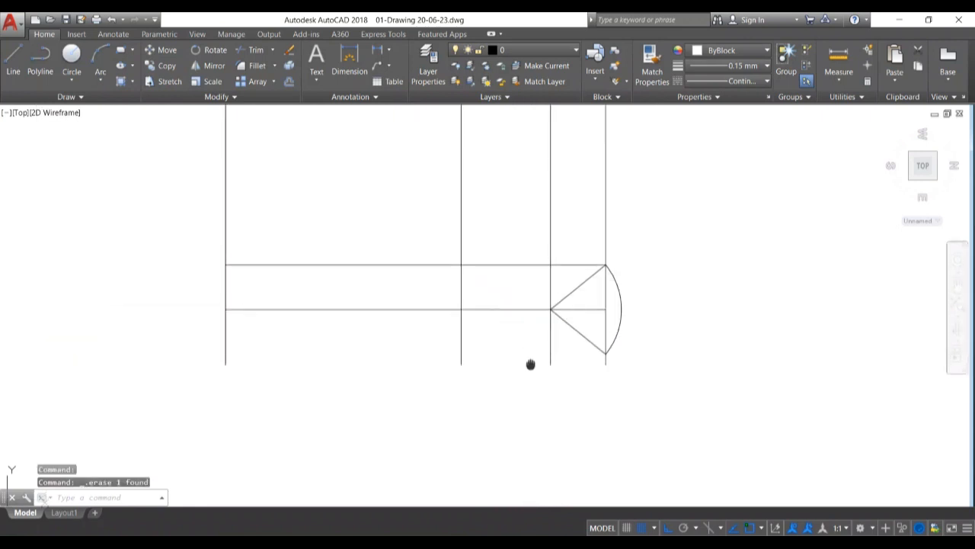
pyautogui.write('l')
pyautogui.press('Return')
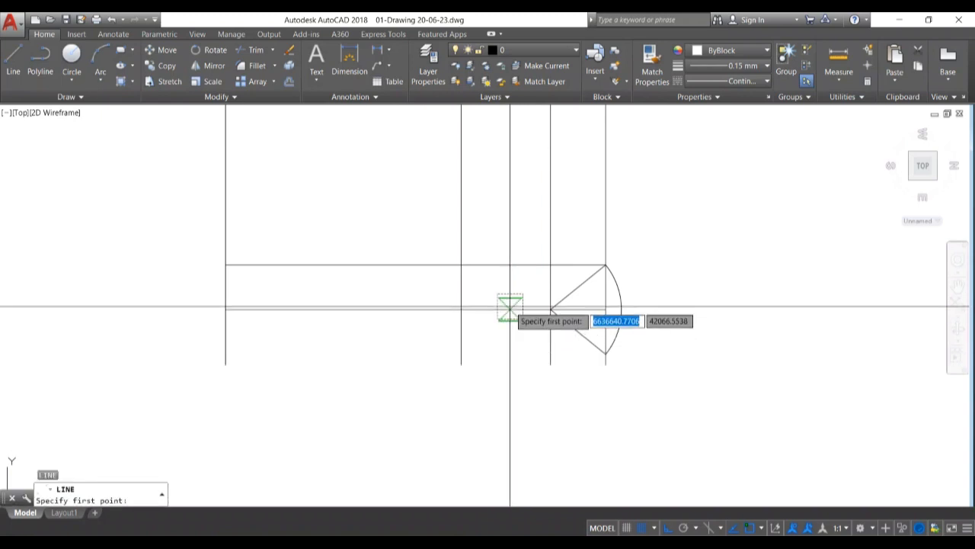
pyautogui.click(461, 309)
pyautogui.click(550, 310)
pyautogui.press('Return')
# Draw a vertical line upward from the midpoint of the short segment to just above the middle horizontal line.
pyautogui.press('Return')
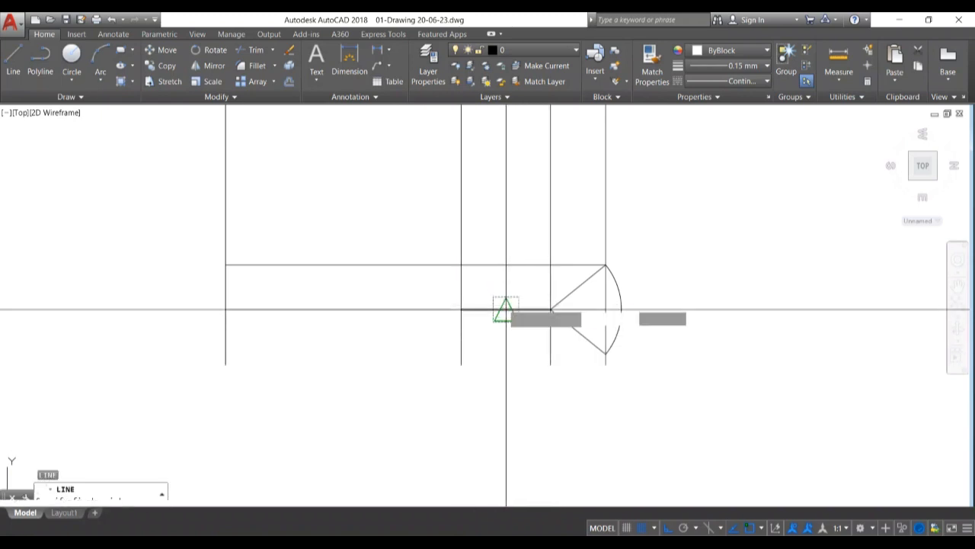
pyautogui.scroll(3, 510, 309)
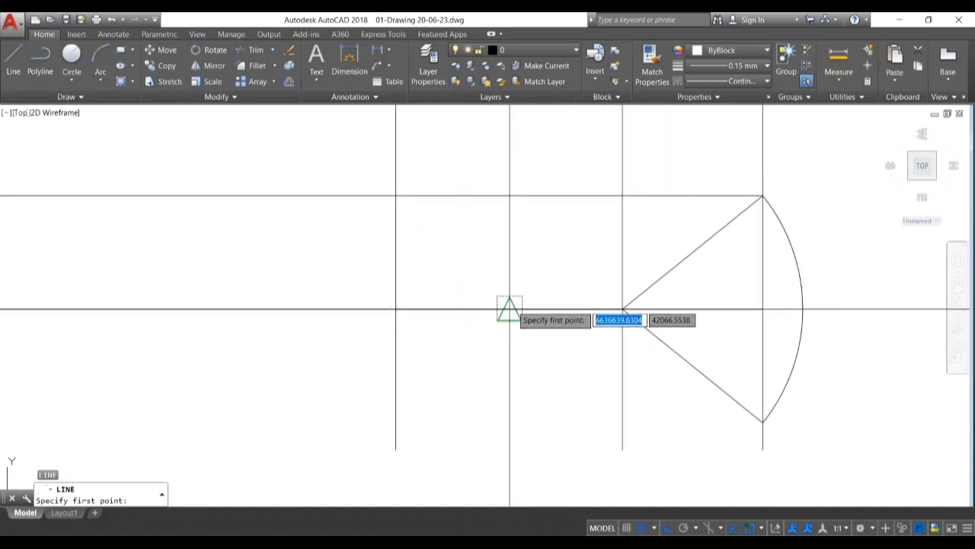
pyautogui.click(509, 309)
pyautogui.click(509, 181)
pyautogui.press('Return')
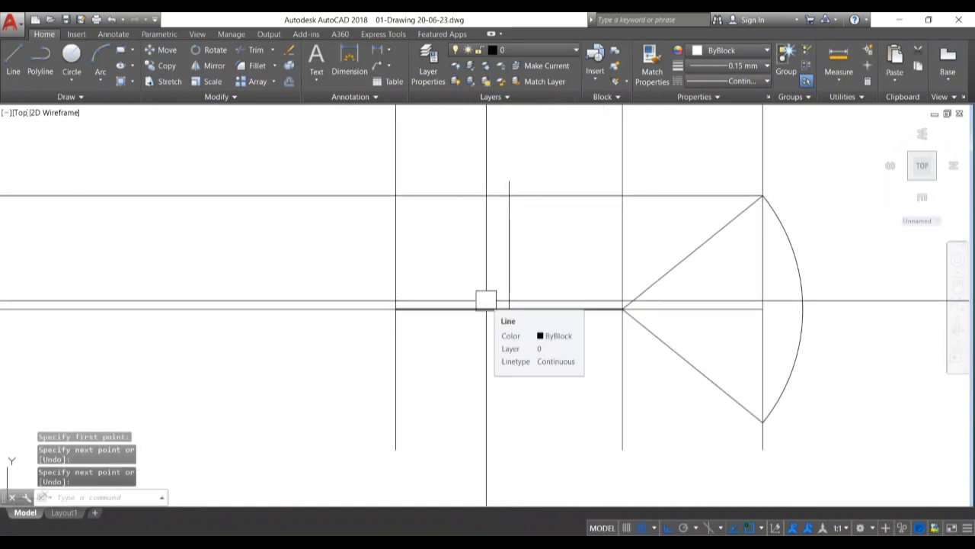
# Extend the tail's lower diagonal through the apex to the short vertical line and erase that vertical line.
pyautogui.write('ex')
pyautogui.press('Return')
pyautogui.press('Return')
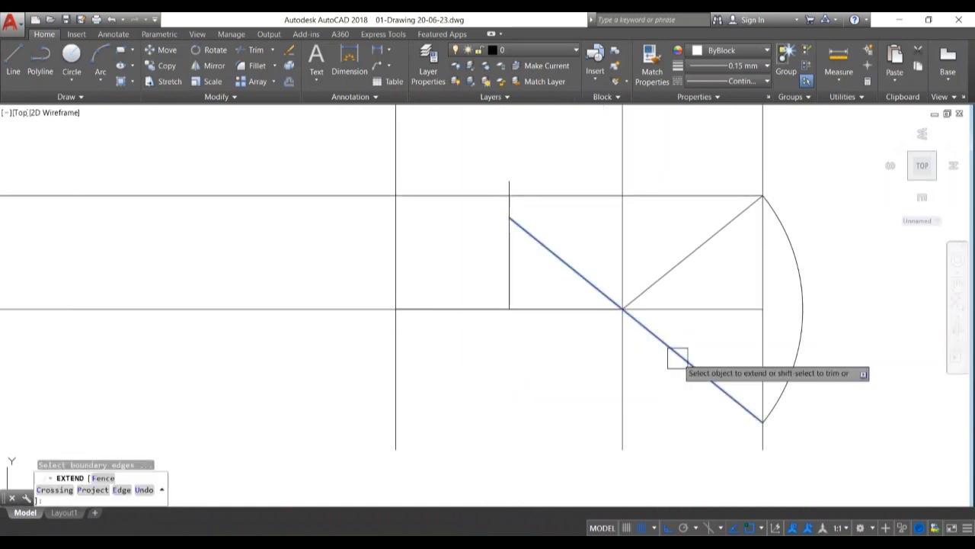
pyautogui.click(678, 355)
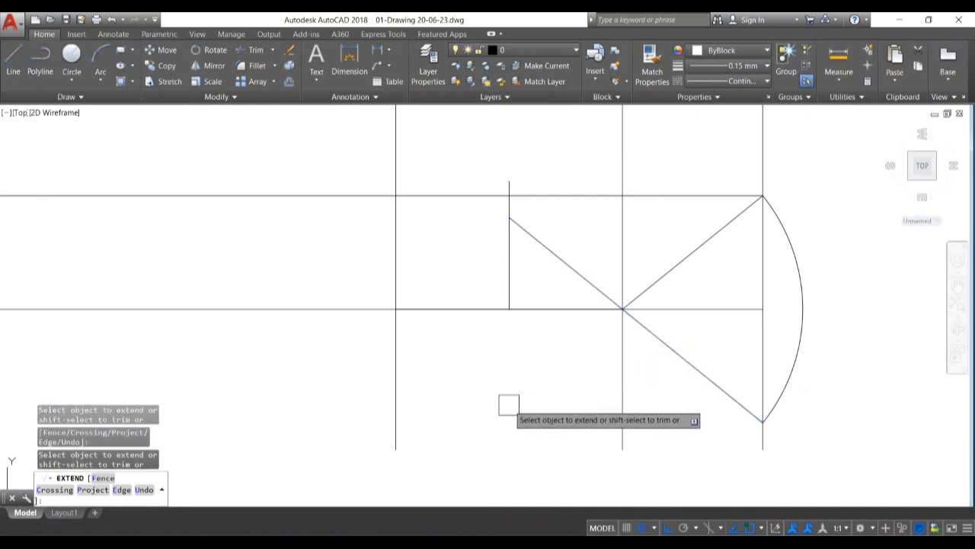
pyautogui.press('Escape')
pyautogui.press('Escape')
pyautogui.click(509, 259)
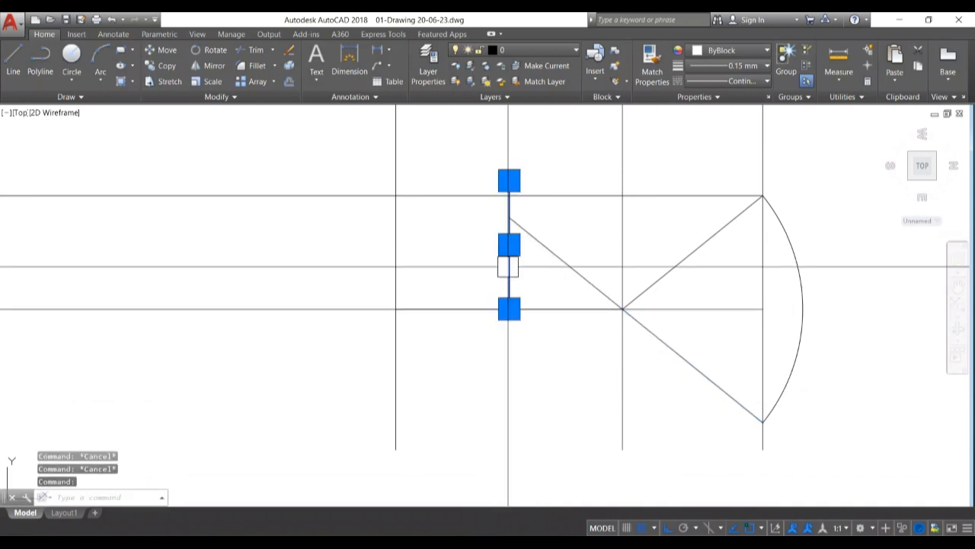
pyautogui.press('Delete')
# Copy the tail's upper diagonal from the apex to the upper end of the extended lower diagonal.
pyautogui.scroll(-4, 428, 307)
pyautogui.moveTo(470, 381); pyautogui.dragTo(473, 456, button='middle')
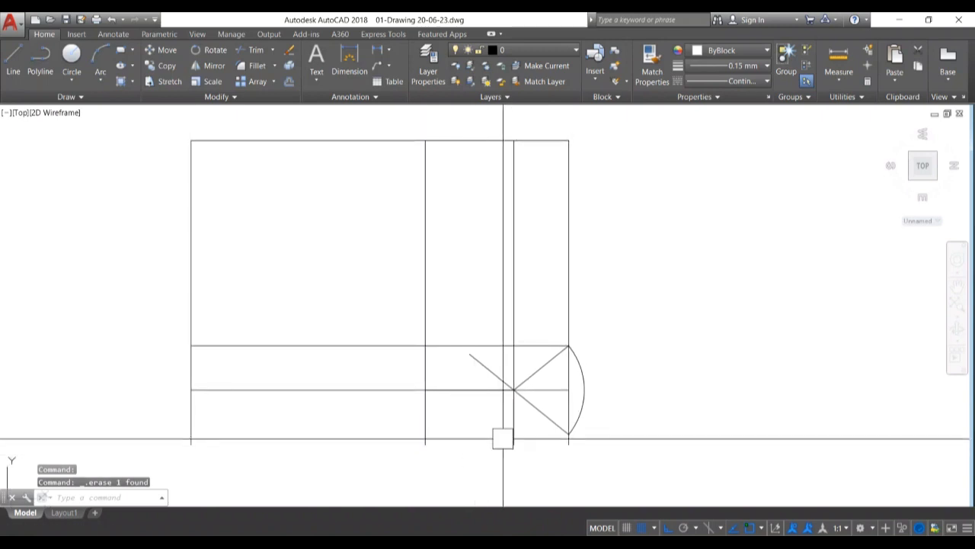
pyautogui.click(553, 363)
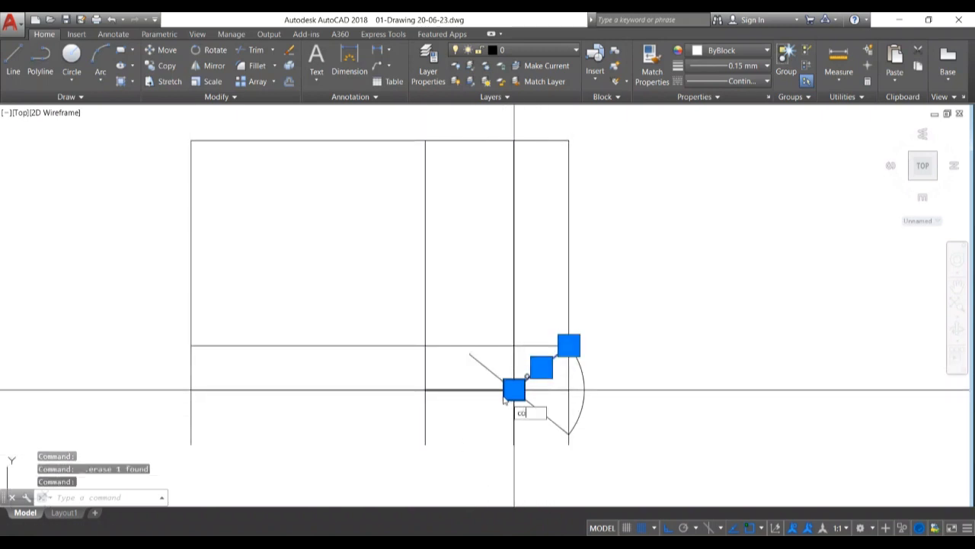
pyautogui.press('Return')
pyautogui.click(515, 389)
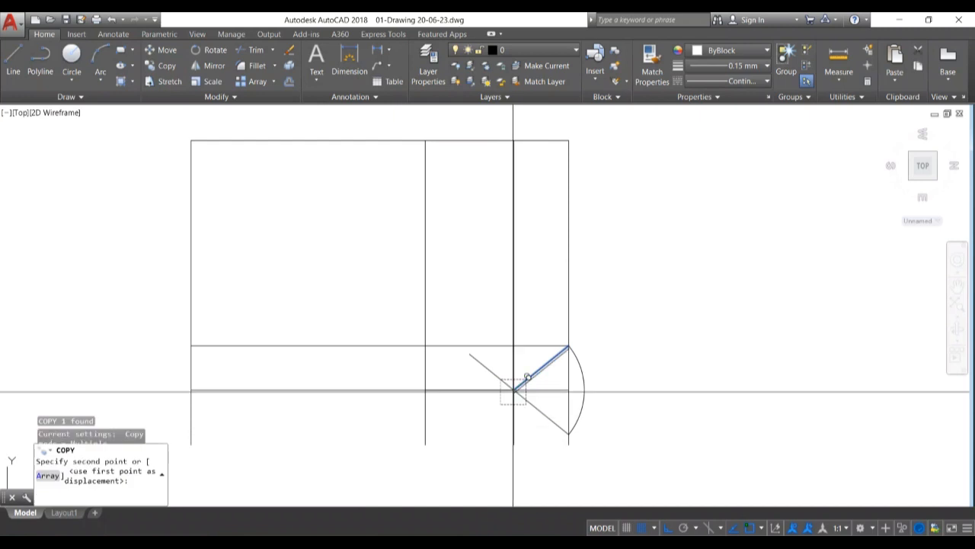
pyautogui.click(470, 353)
pyautogui.press('Return')
# Extend the copied diagonal up to the frame's right outer vertical.
pyautogui.write('ex')
pyautogui.press('Return')
pyautogui.press('Return')
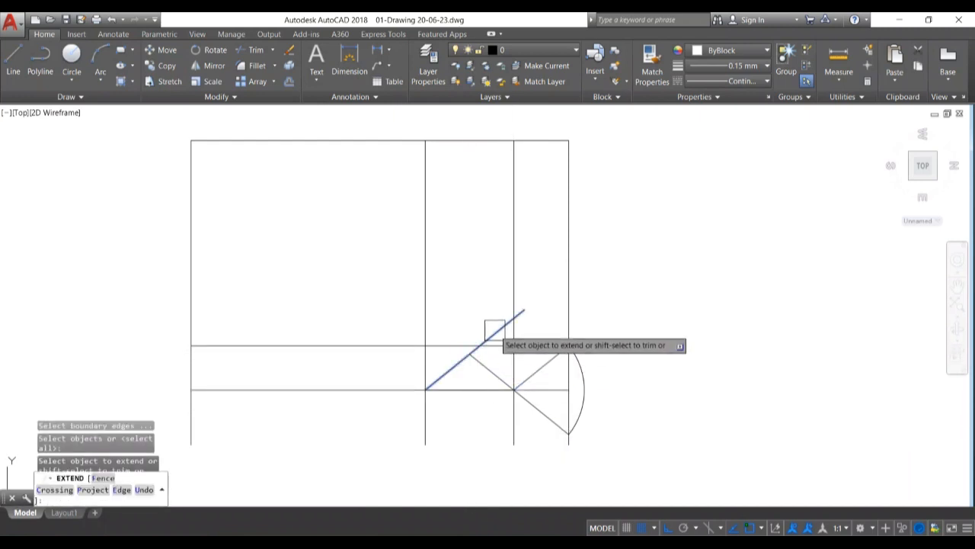
pyautogui.click(501, 327)
pyautogui.press('Escape')
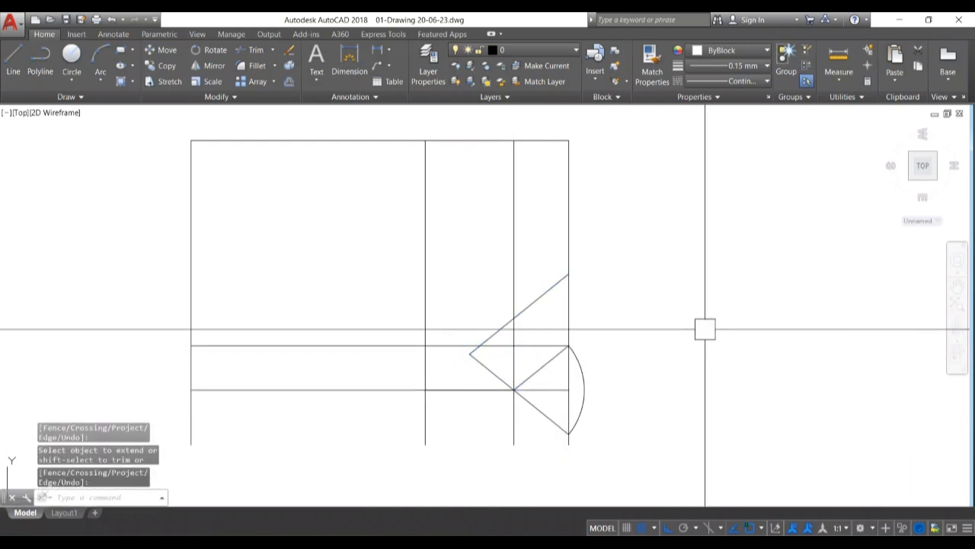
# Draw a circle of radius 21 tangent to the extended diagonal and the frame's right outer vertical.
pyautogui.write('c')
pyautogui.press('Return')
pyautogui.write('t')
pyautogui.press('Return')
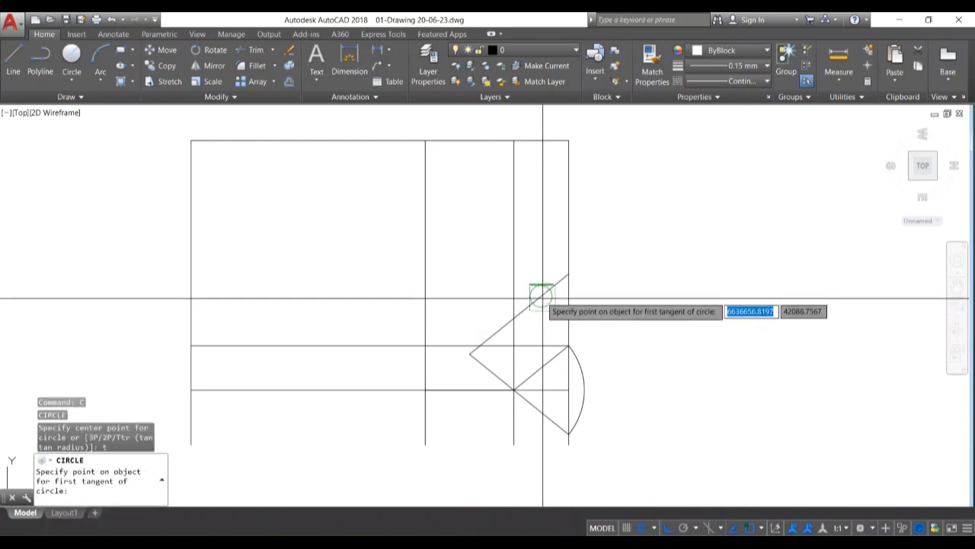
pyautogui.click(538, 295)
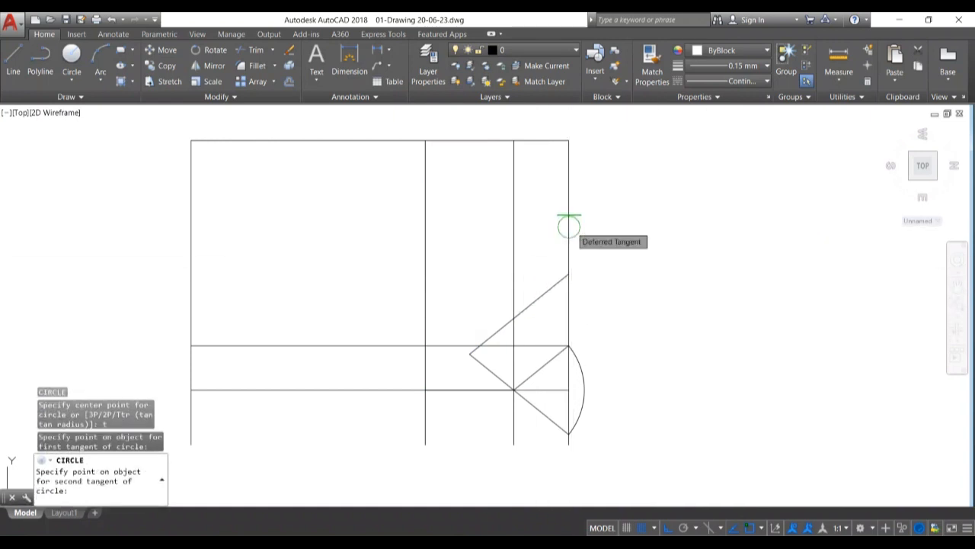
pyautogui.click(569, 226)
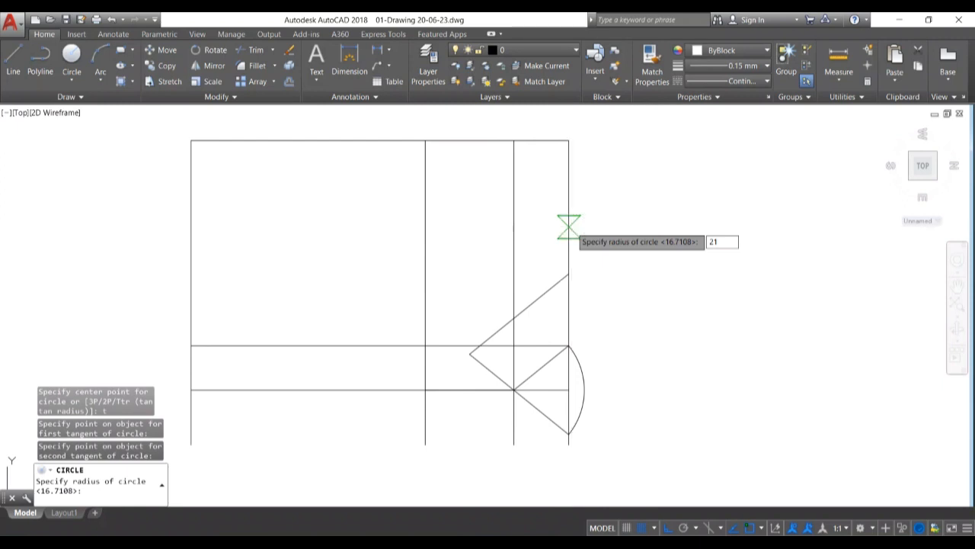
pyautogui.write('21')
pyautogui.press('Return')
# Trim the circle, the diagonal and the right outer vertical so that a tangent arc rounds the wing's lower right corner.
pyautogui.write('tr')
pyautogui.press('Return')
pyautogui.press('Return')
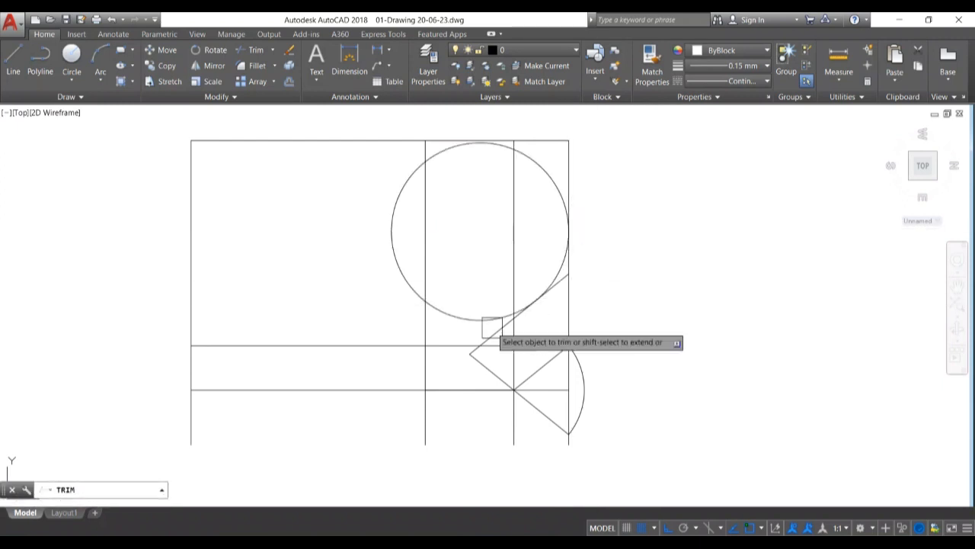
pyautogui.scroll(6, 492, 320)
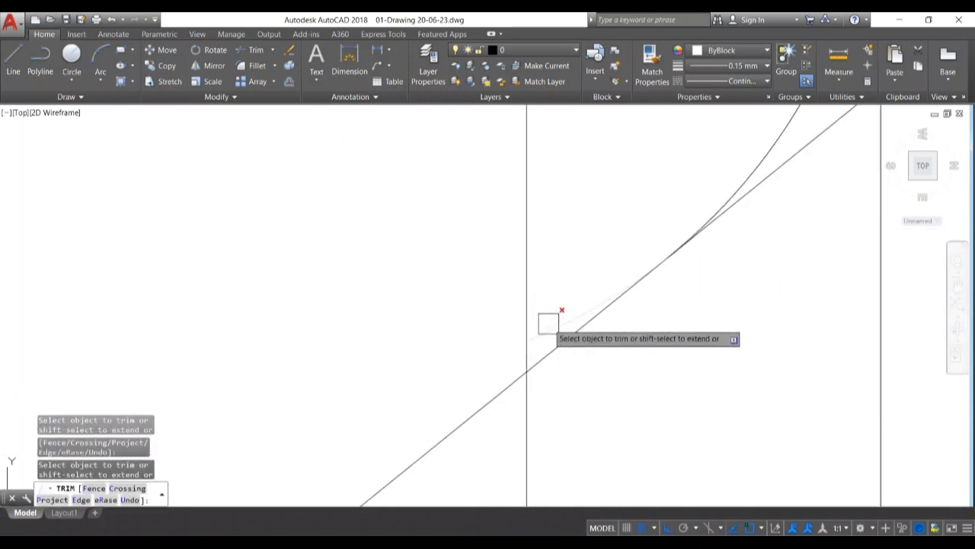
pyautogui.scroll(-8, 766, 266)
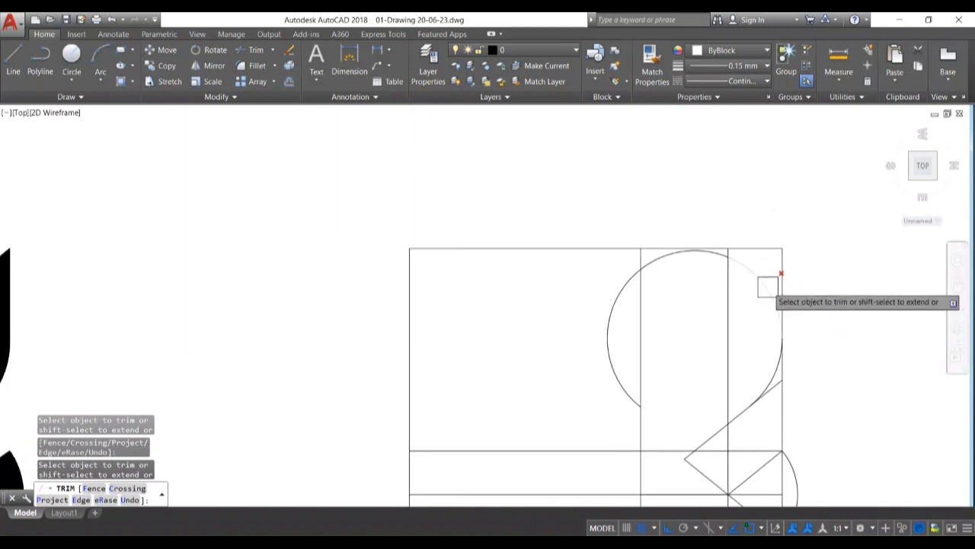
pyautogui.scroll(4, 770, 374)
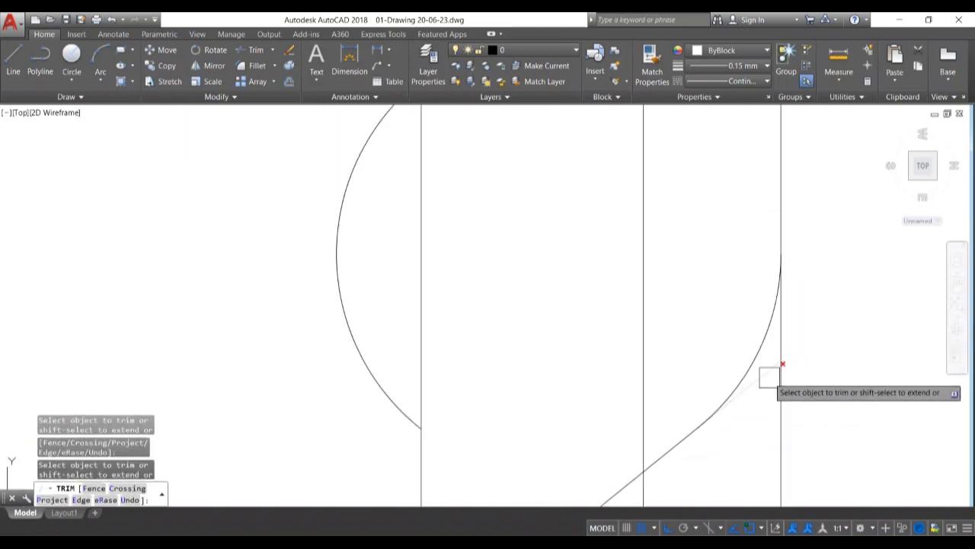
pyautogui.press('Return')
pyautogui.scroll(-4, 820, 342)
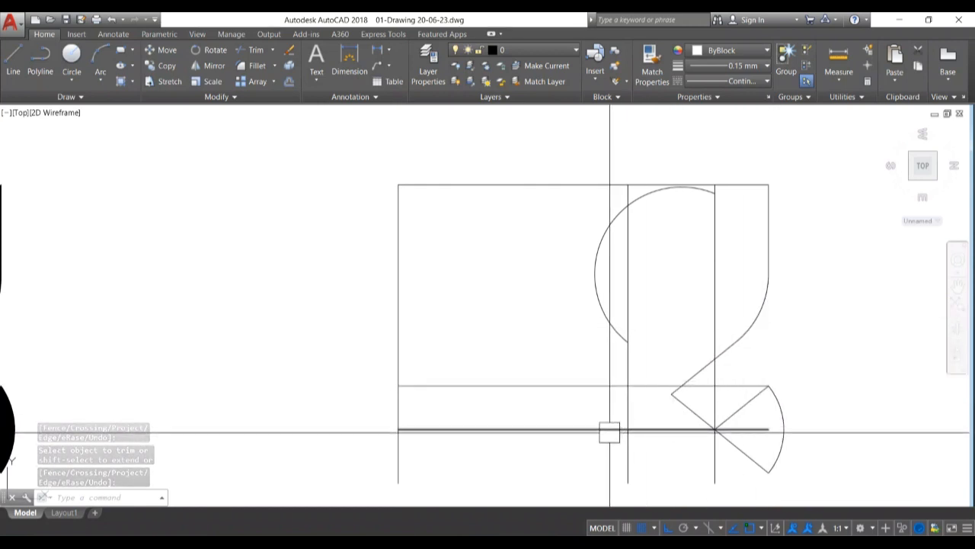
# Copy the wing's lower diagonal from its upper end to the frame's upper right corner.
pyautogui.moveTo(610, 432); pyautogui.dragTo(587, 452, button='middle')
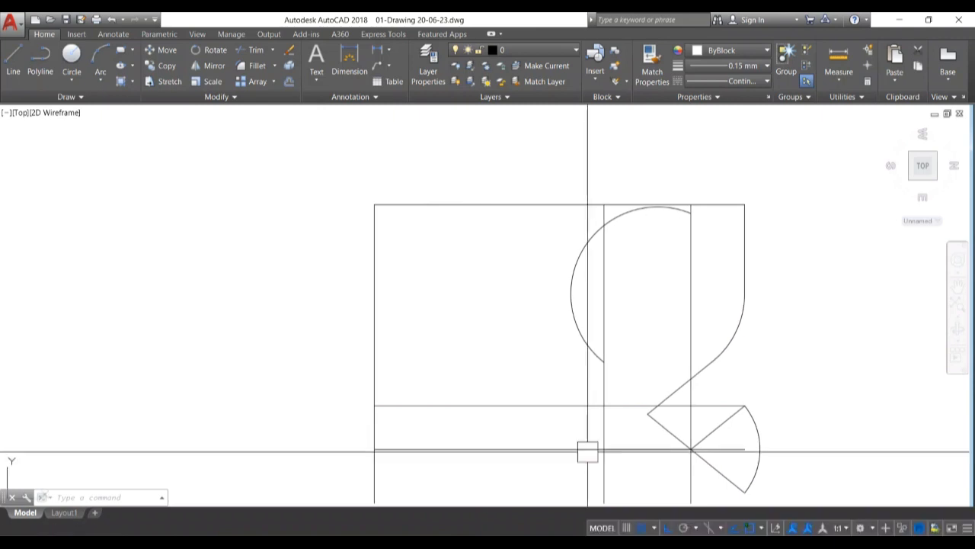
pyautogui.scroll(2, 644, 414)
pyautogui.click(679, 387)
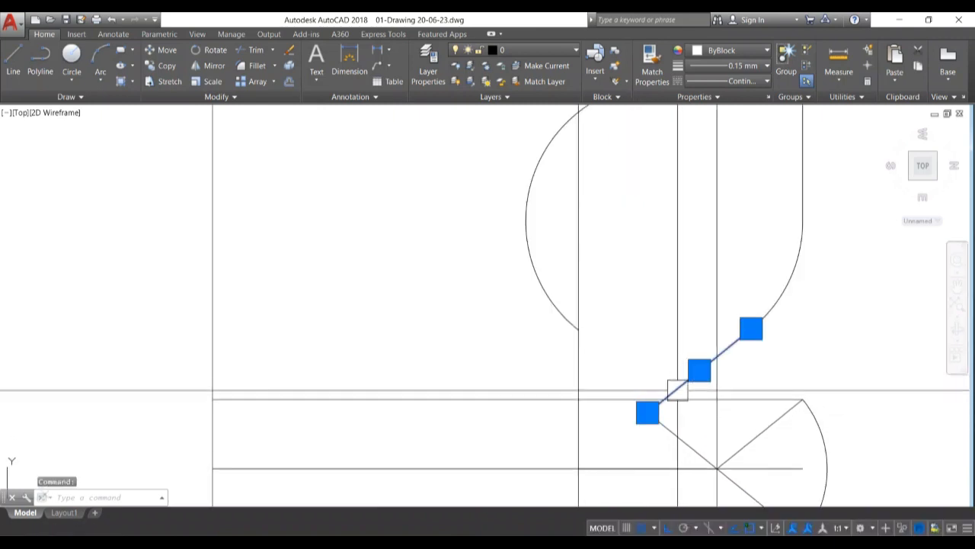
pyautogui.moveTo(649, 412)
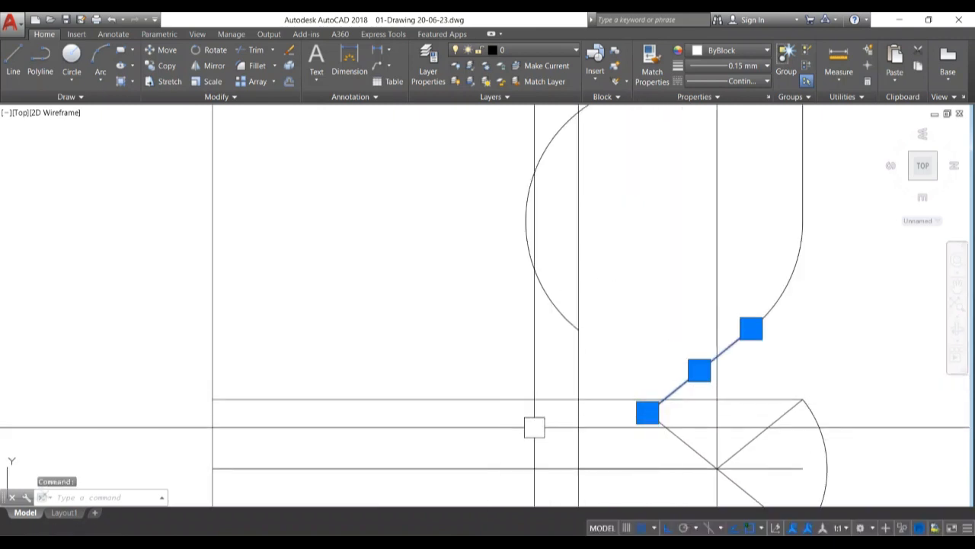
pyautogui.press('Return')
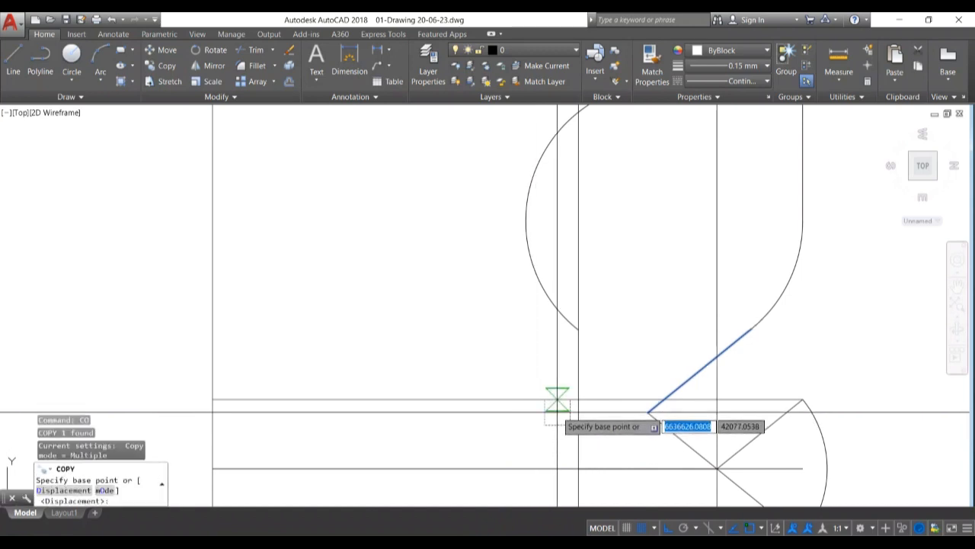
pyautogui.click(745, 330)
pyautogui.moveTo(746, 330); pyautogui.dragTo(744, 487, button='middle')
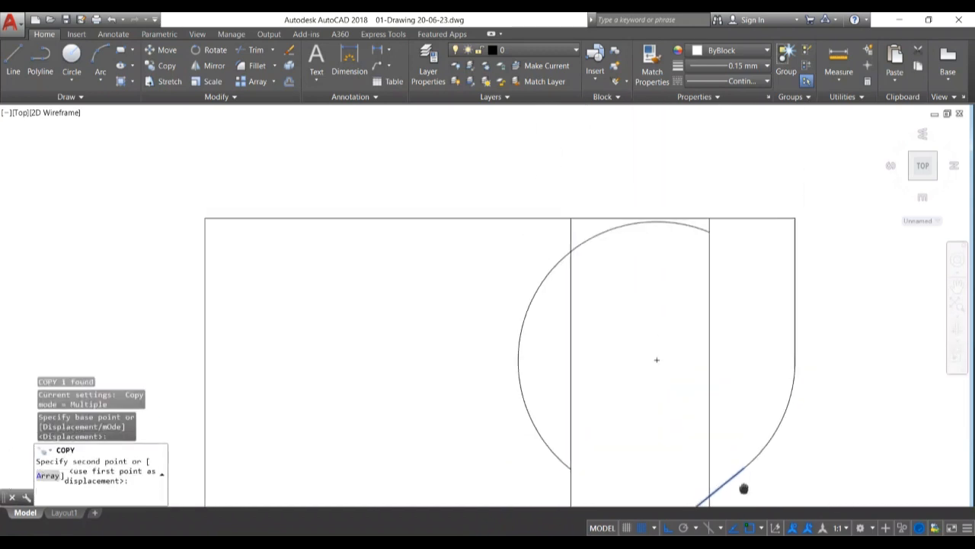
pyautogui.click(790, 257)
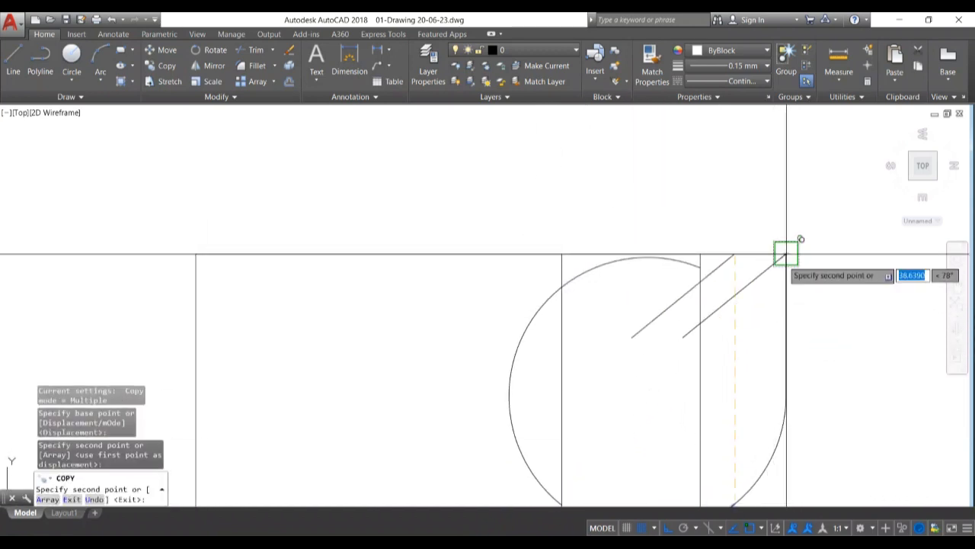
pyautogui.press('Return')
# Extend the copied wing diagonal down to the middle horizontal line and erase the leftover circle arc.
pyautogui.scroll(-4, 786, 291)
pyautogui.scroll(4, 786, 291)
pyautogui.scroll(-6, 780, 266)
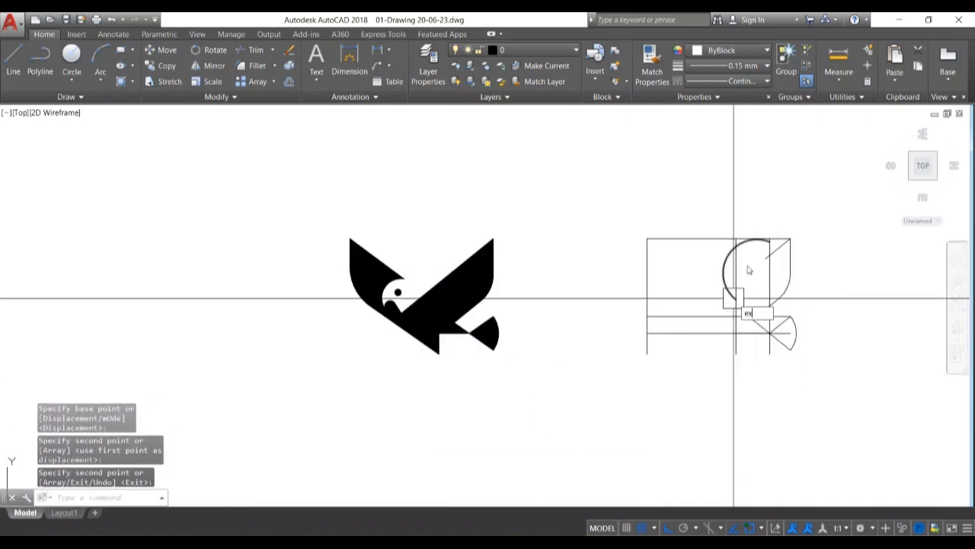
pyautogui.write('ex')
pyautogui.press('Return')
pyautogui.scroll(3, 748, 269)
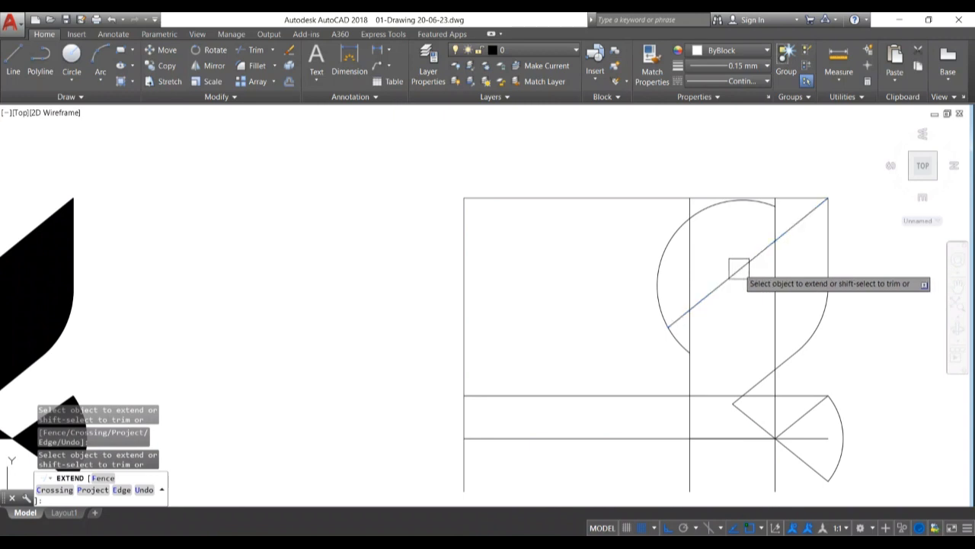
pyautogui.click(737, 268)
pyautogui.press('Return')
pyautogui.click(650, 290)
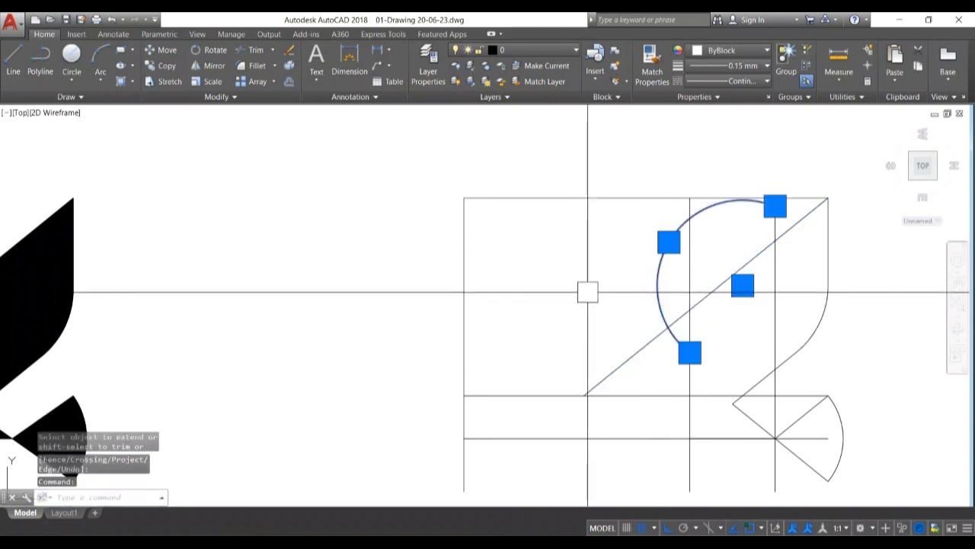
pyautogui.press('Delete')
# Copy the tail's lower diagonal from its lower right end to the bottom end of the first inner vertical.
pyautogui.scroll(-2, 624, 281)
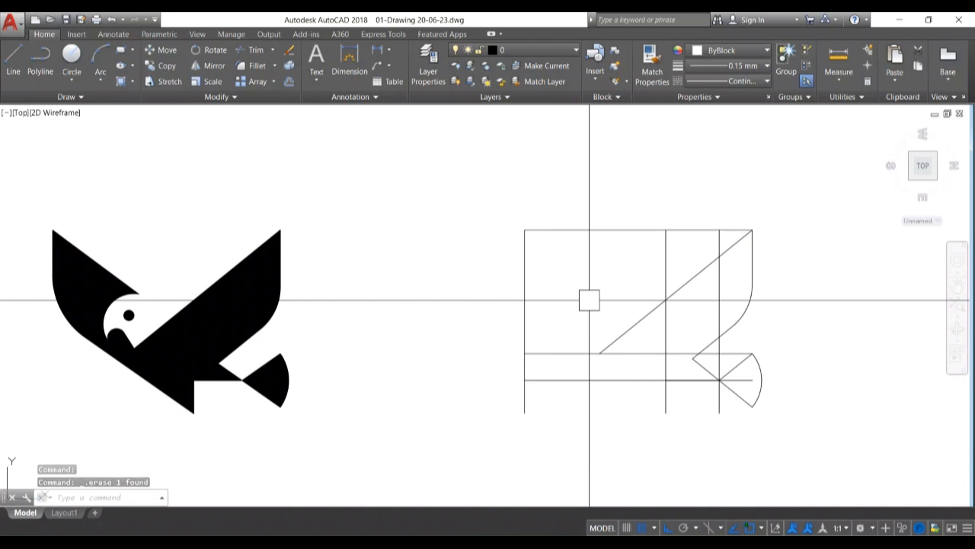
pyautogui.scroll(-2, 607, 355)
pyautogui.scroll(2, 607, 373)
pyautogui.moveTo(607, 383)
pyautogui.mouseDown(button='middle')
pyautogui.moveTo(589, 398)
pyautogui.moveTo(584, 429)
pyautogui.mouseUp(button='middle')
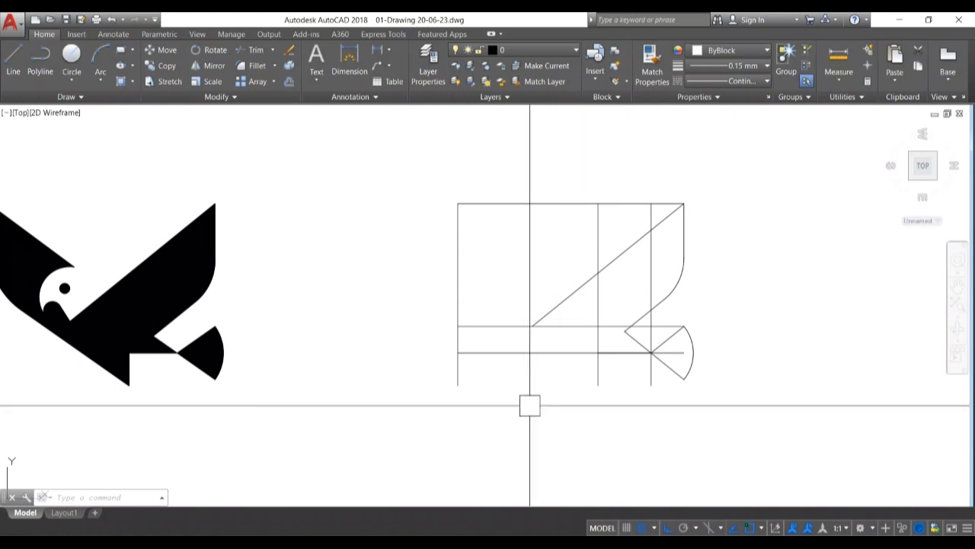
pyautogui.moveTo(688, 387); pyautogui.dragTo(663, 402, button='middle')
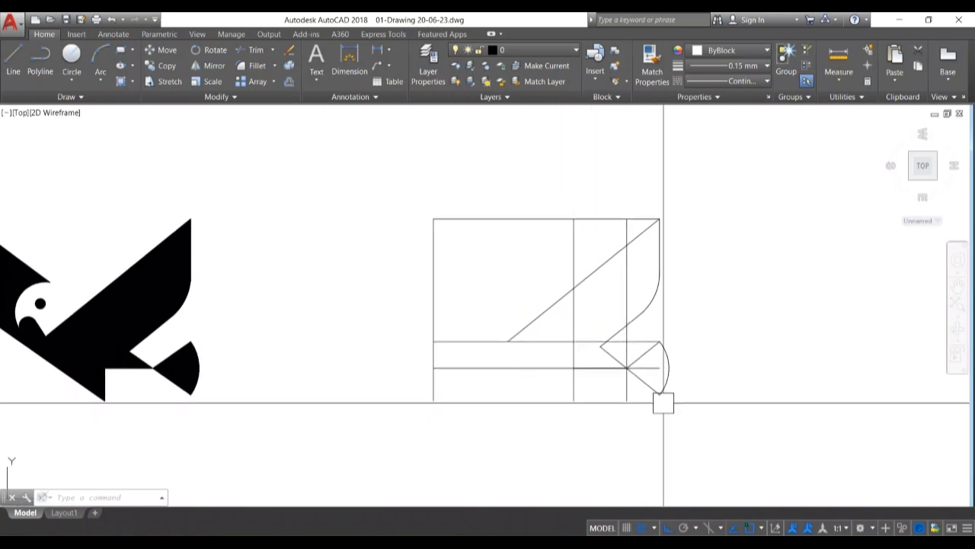
pyautogui.scroll(2, 665, 403)
pyautogui.click(635, 374)
pyautogui.write('co')
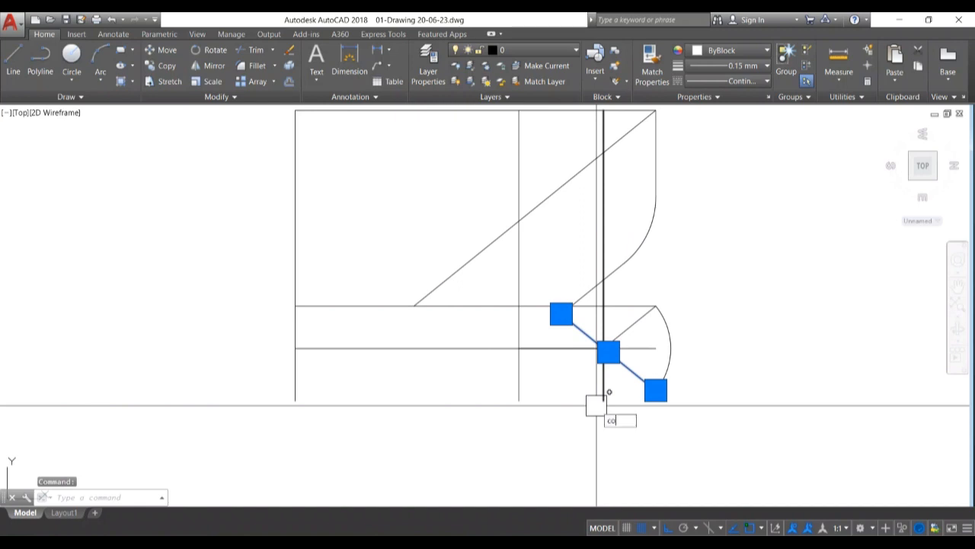
pyautogui.press('Return')
pyautogui.click(657, 391)
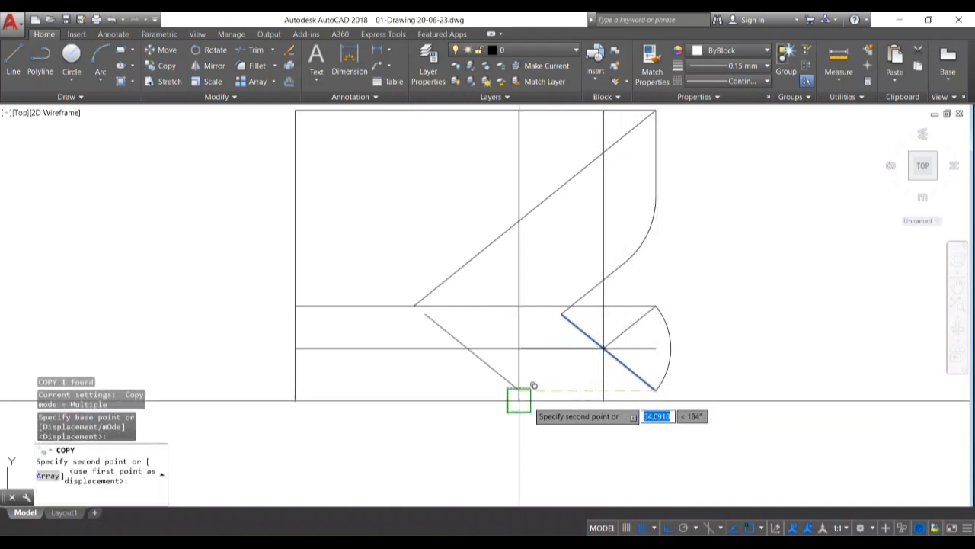
pyautogui.click(519, 398)
pyautogui.press('Return')
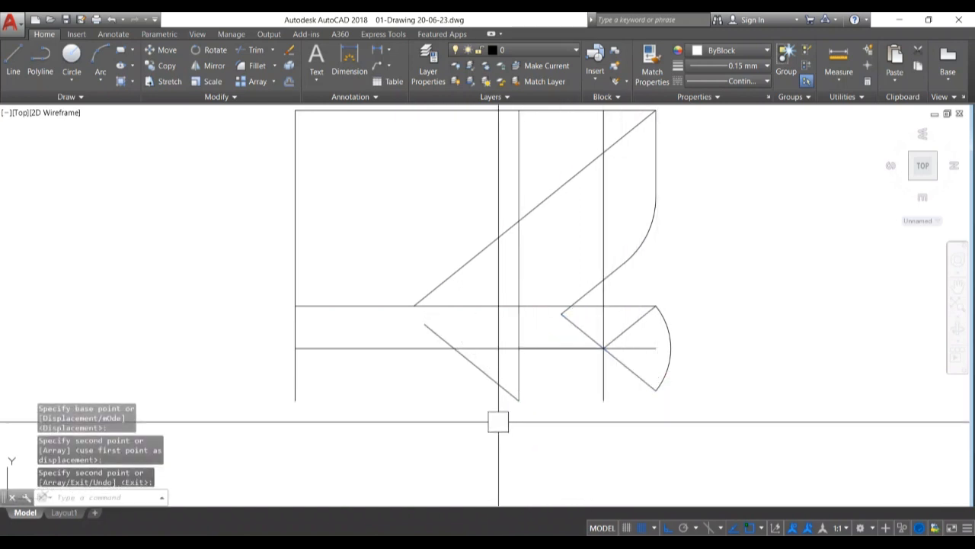
# Extend the copied diagonal up to the frame's left outer vertical.
pyautogui.write('ex')
pyautogui.press('Return')
pyautogui.press('Return')
pyautogui.click(490, 381)
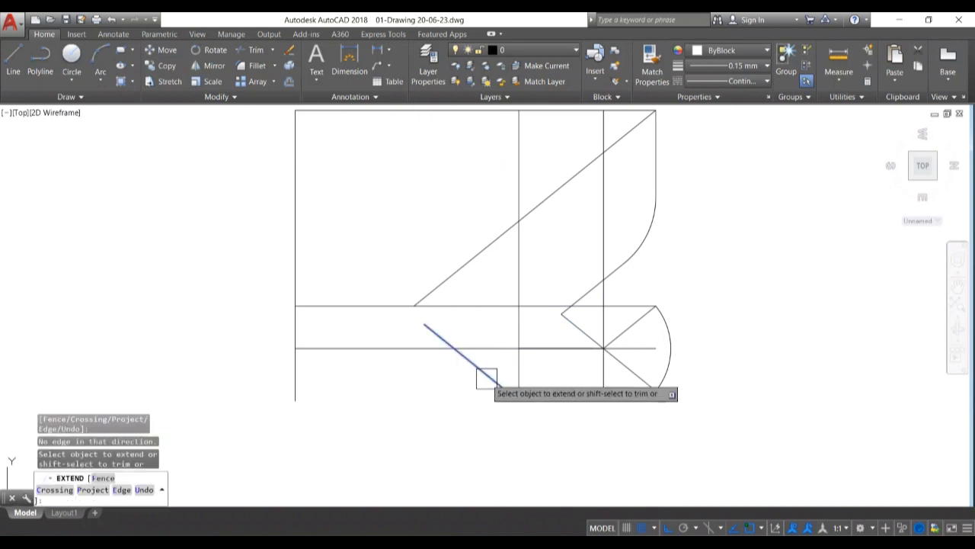
pyautogui.click(429, 330)
pyautogui.press('Return')
# Draw a 30-radius circle tangent to the left body diagonal and the frame's left outer vertical.
pyautogui.write('c')
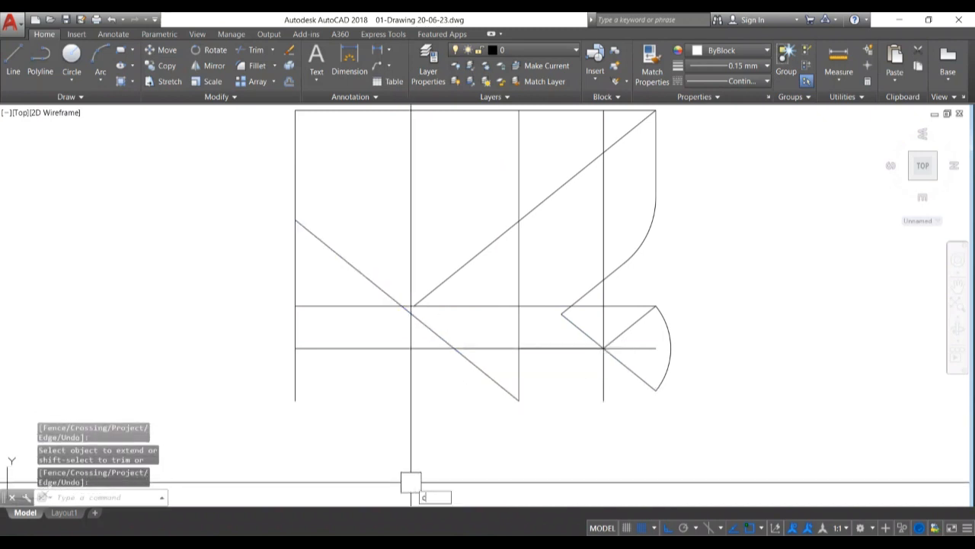
pyautogui.press('Return')
pyautogui.write('t')
pyautogui.press('Return')
pyautogui.click(342, 258)
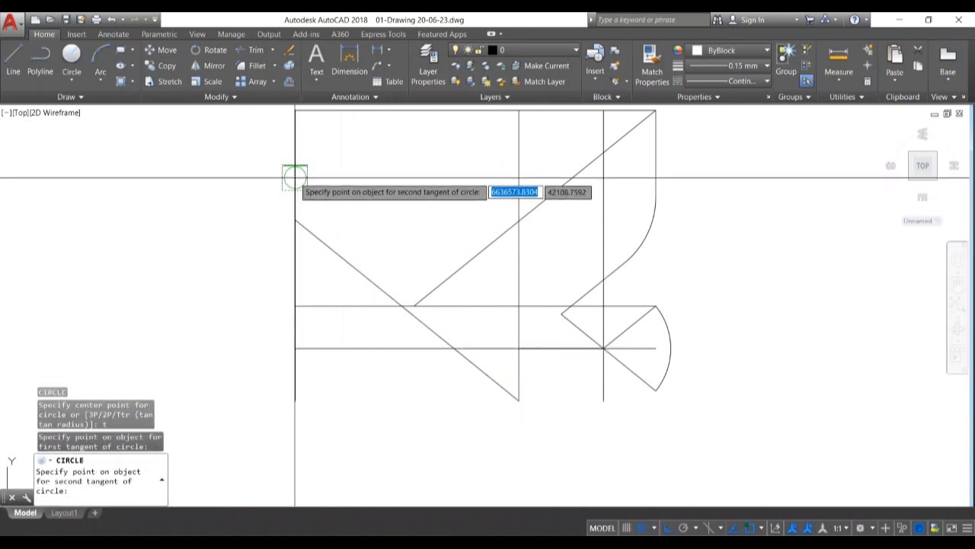
pyautogui.click(295, 177)
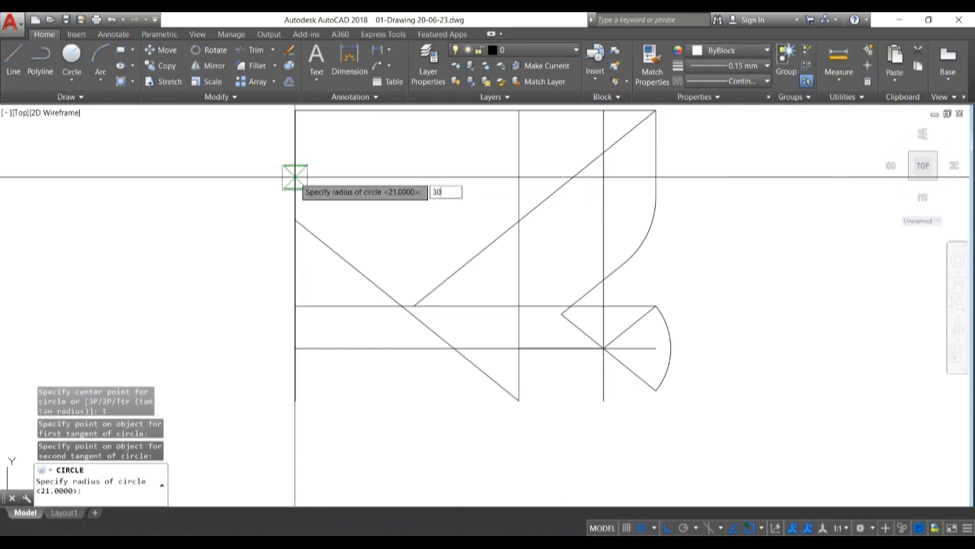
pyautogui.press('Return')
# Trim the circle's lower arc between the left body diagonal and the wing diagonal.
pyautogui.moveTo(344, 359); pyautogui.dragTo(348, 485, button='middle')
pyautogui.press('Return')
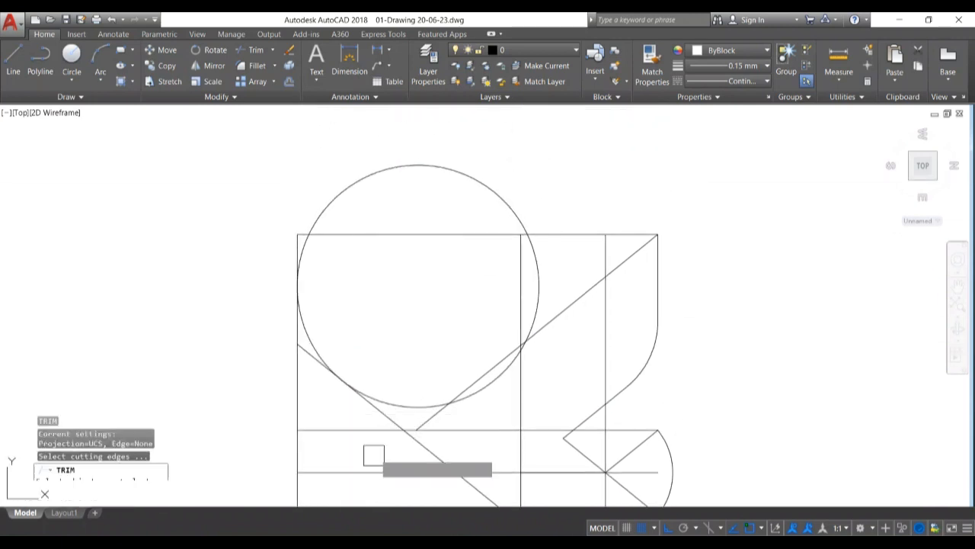
pyautogui.press('Return')
pyautogui.scroll(4, 320, 257)
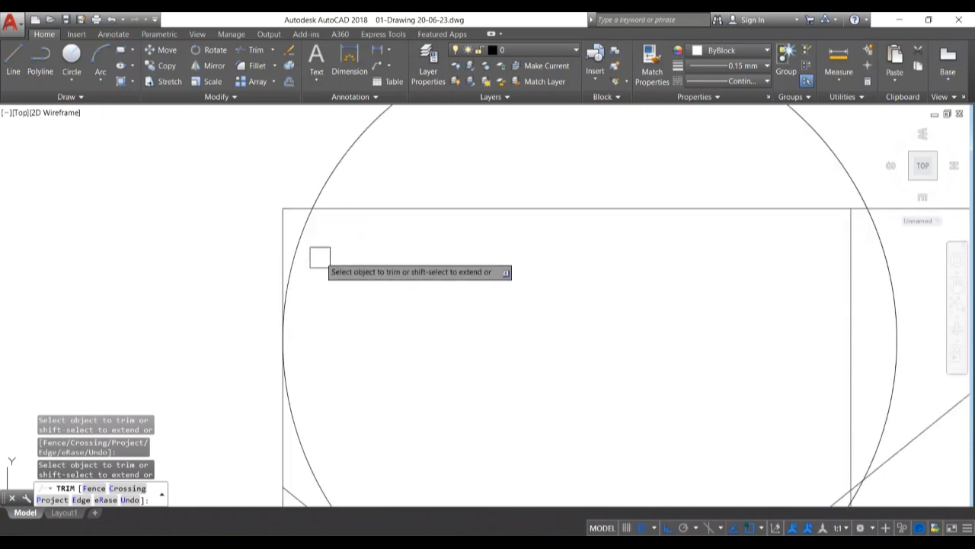
pyautogui.scroll(-4, 353, 332)
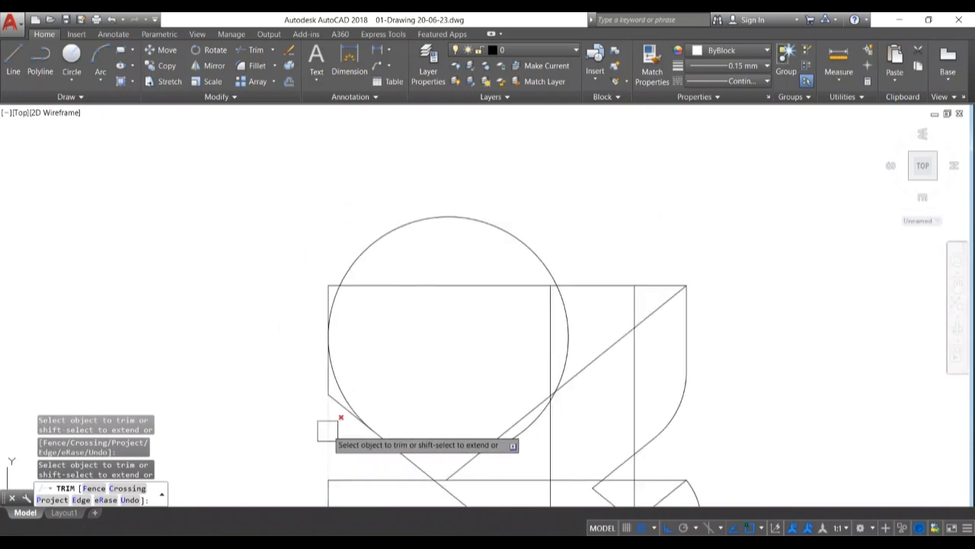
pyautogui.scroll(2, 322, 345)
pyautogui.press('Return')
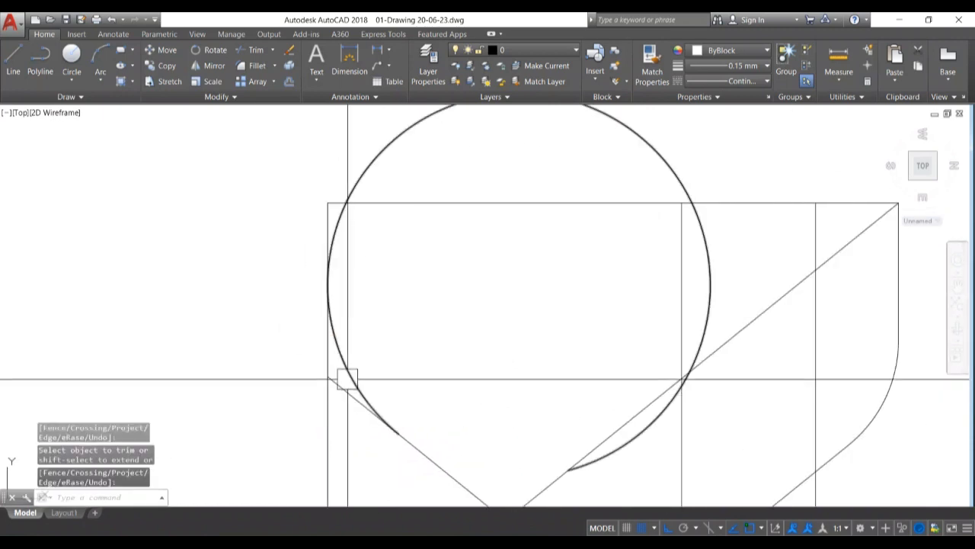
# Break the circle between a point just below the frame's top line and its tangent point on the left outer vertical.
pyautogui.scroll(4, 350, 213)
pyautogui.write('br')
pyautogui.press('Return')
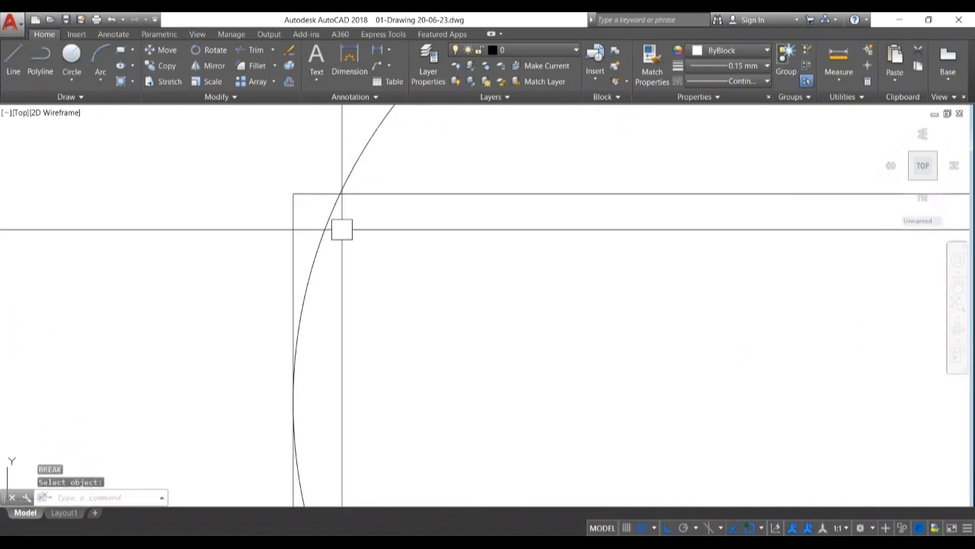
pyautogui.click(322, 234)
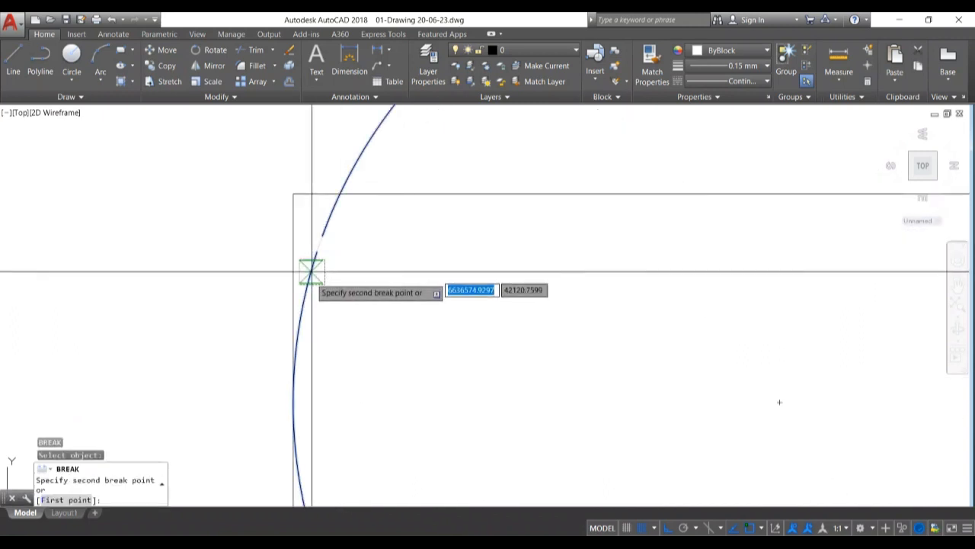
pyautogui.click(289, 414)
pyautogui.scroll(-5, 361, 329)
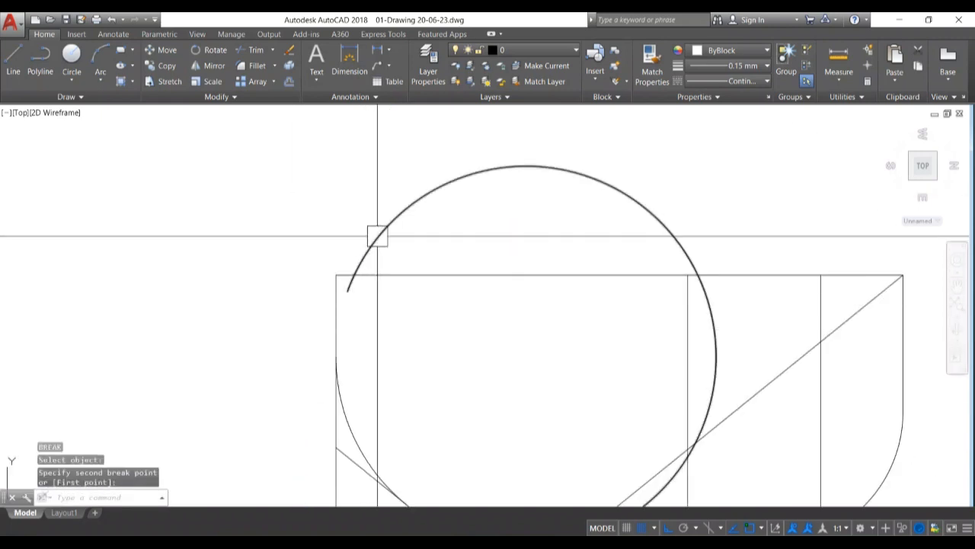
# Erase the large leftover circle arc, keeping only the tangent arc of the left body outline.
pyautogui.scroll(-5, 376, 259)
pyautogui.scroll(7, 429, 374)
pyautogui.click(460, 188)
pyautogui.moveTo(460, 221); pyautogui.dragTo(450, 308, button='middle')
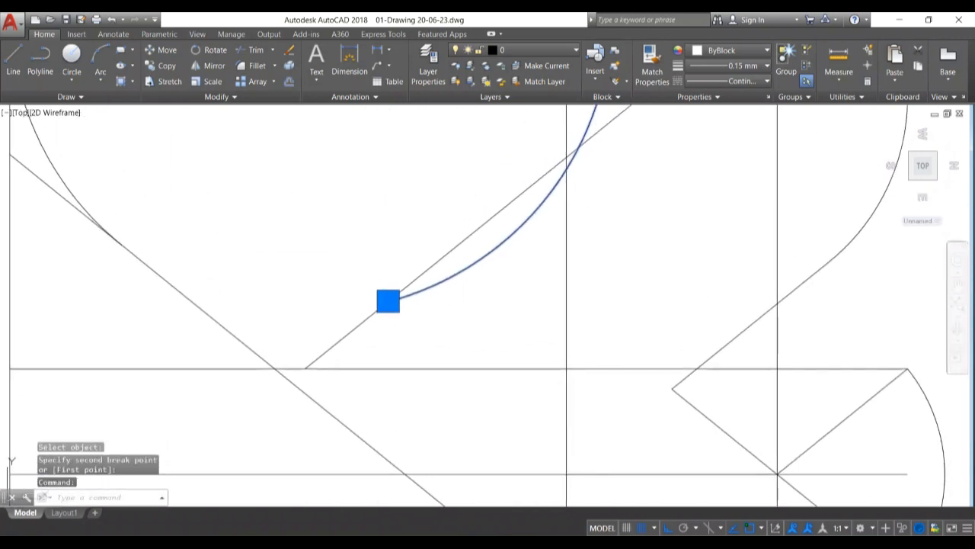
pyautogui.press('Delete')
# Trim the upper stub of the left body diagonal back to its tangent point with the arc.
pyautogui.scroll(-6, 427, 342)
pyautogui.scroll(6, 396, 390)
pyautogui.write('tr')
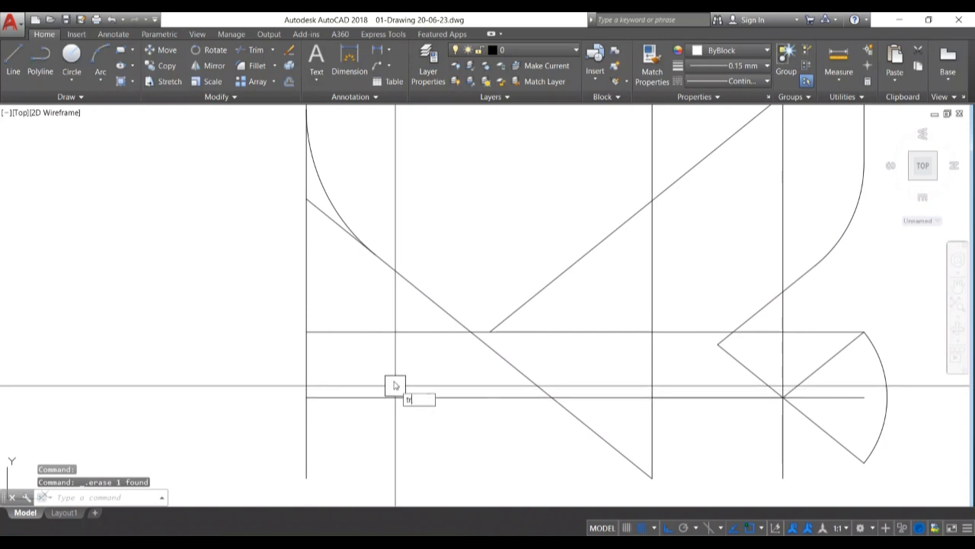
pyautogui.press('Return')
pyautogui.press('Return')
pyautogui.scroll(5, 328, 246)
pyautogui.scroll(-10, 371, 283)
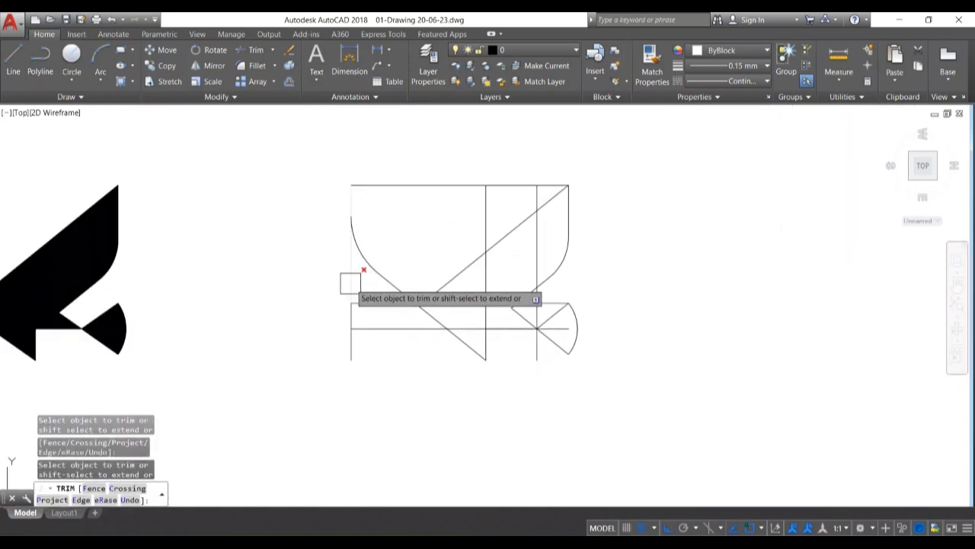
pyautogui.press('Escape')
# Shorten the left outer vertical by moving its lower end up to the start of the tangent arc.
pyautogui.press('Return')
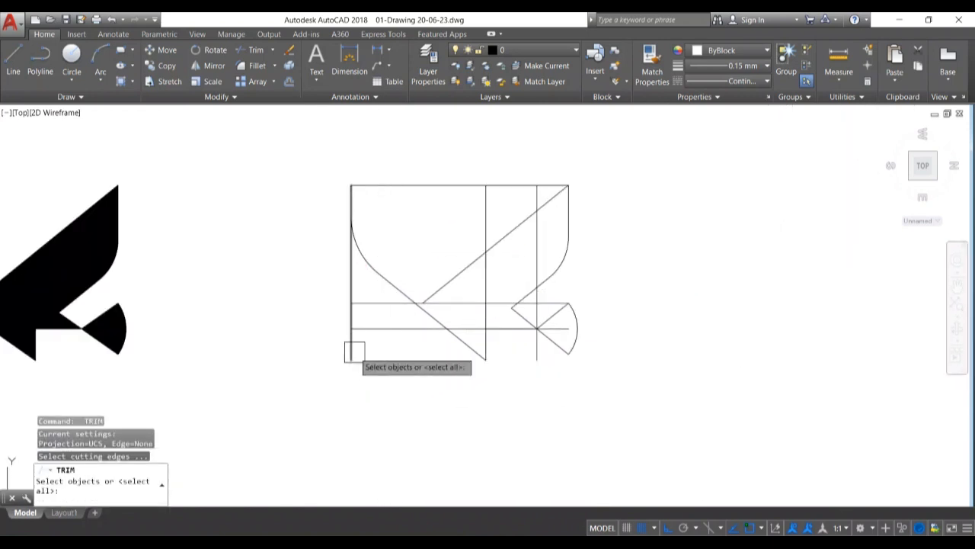
pyautogui.press('Escape')
pyautogui.click(351, 355)
pyautogui.click(350, 360)
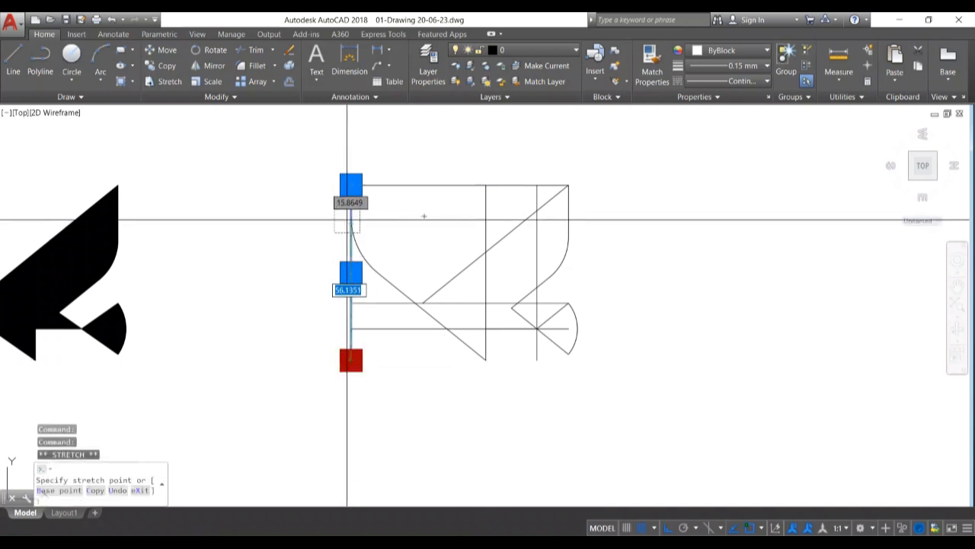
pyautogui.moveTo(363, 341); pyautogui.dragTo(318, 389, button='middle')
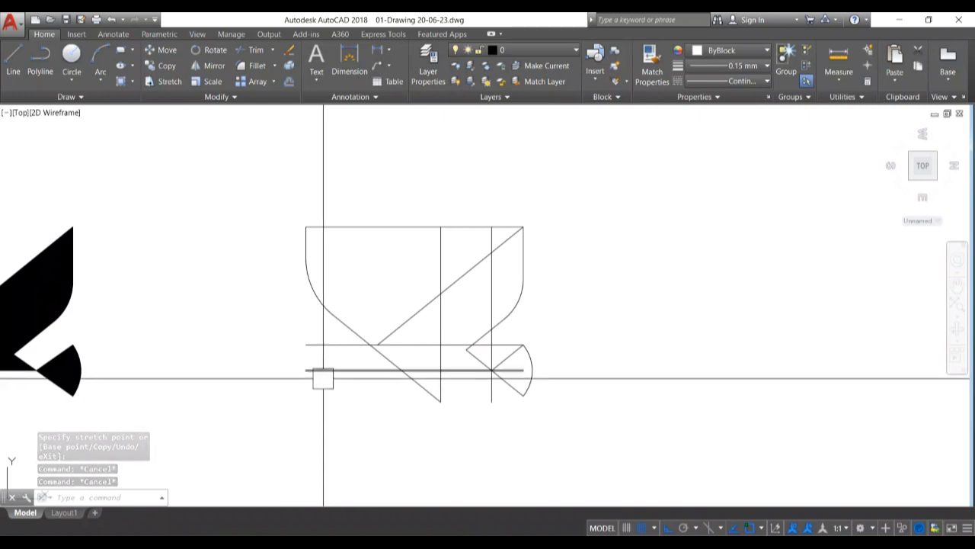
# Trim the lower horizontal line inside the tail and between the body diagonal and the first inner vertical.
pyautogui.moveTo(373, 403); pyautogui.dragTo(289, 401, button='middle')
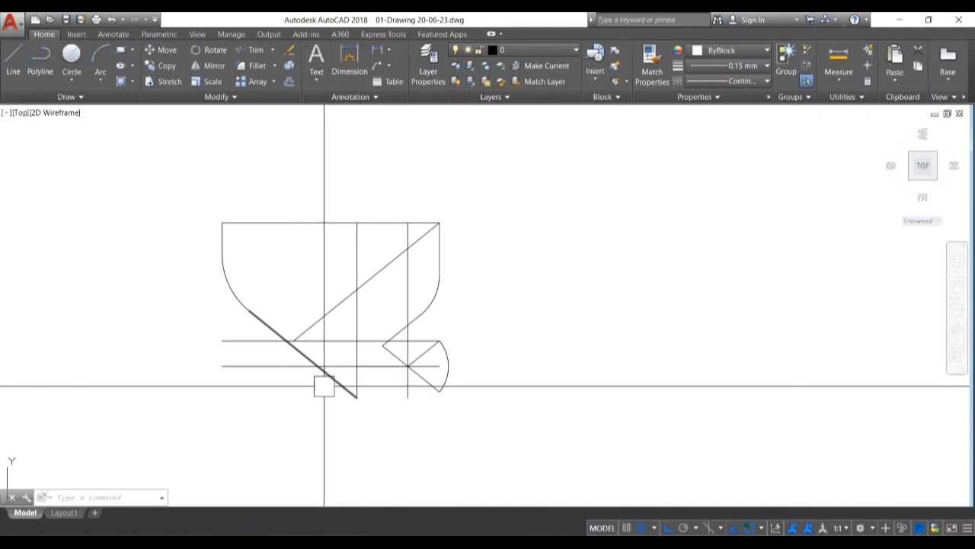
pyautogui.moveTo(322, 398)
pyautogui.mouseDown(button='middle')
pyautogui.moveTo(290, 404)
pyautogui.moveTo(349, 422)
pyautogui.moveTo(385, 419)
pyautogui.mouseUp(button='middle')
pyautogui.scroll(4, 490, 381)
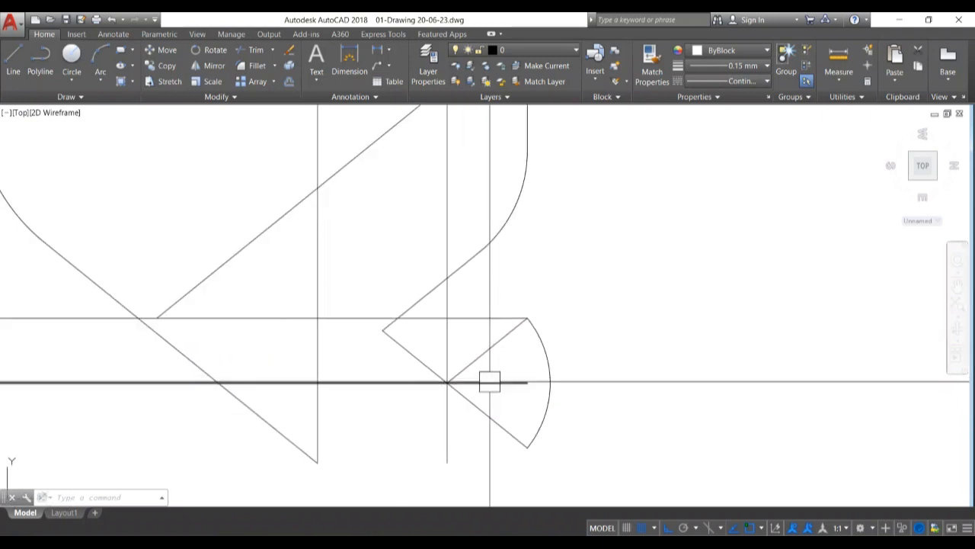
pyautogui.click(507, 380)
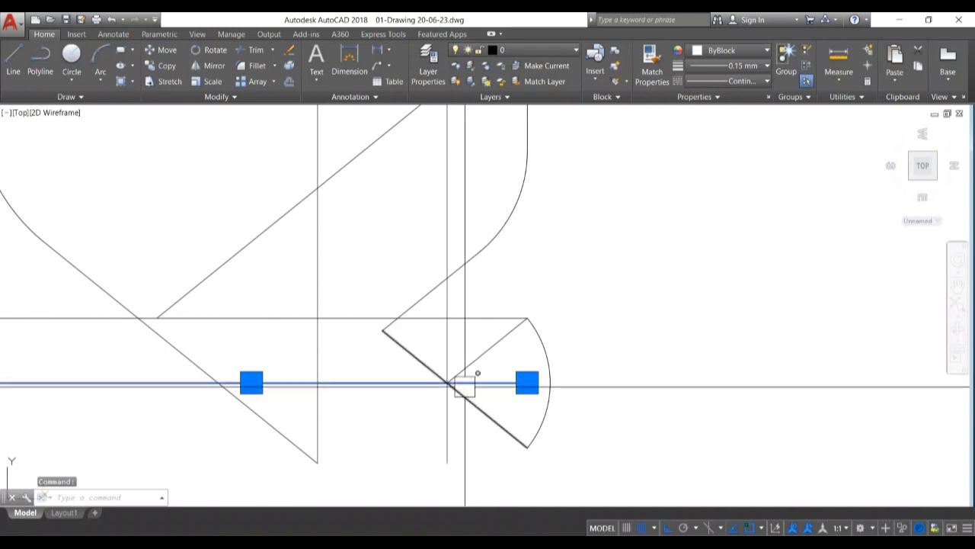
pyautogui.write('tr')
pyautogui.press('Return')
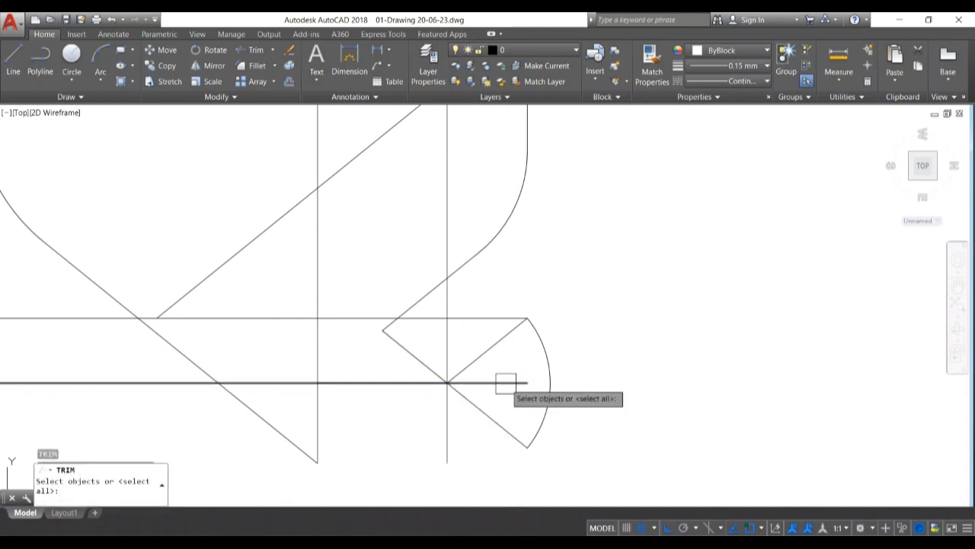
pyautogui.click(509, 382)
pyautogui.scroll(-2, 510, 391)
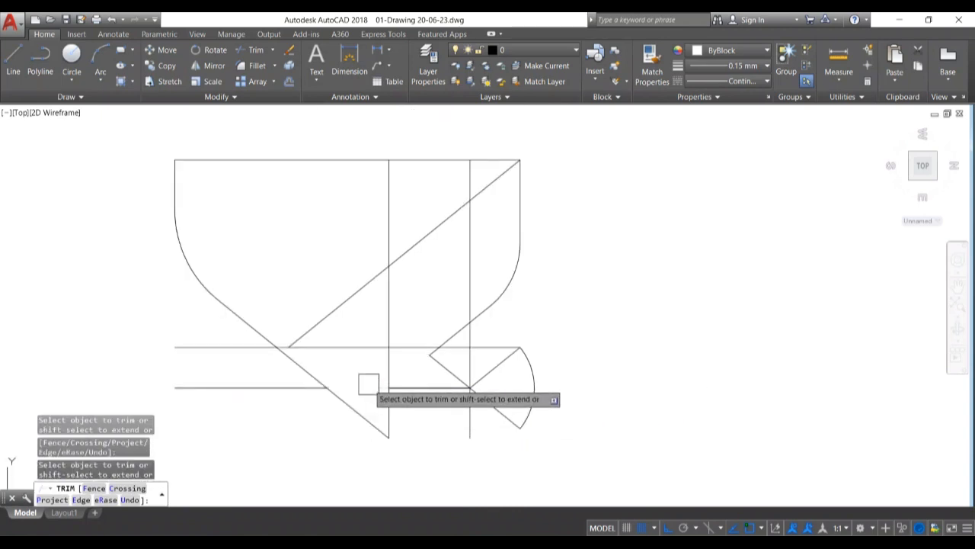
# Erase the leftover piece of the lower horizontal line outside the left body diagonal.
pyautogui.press('Escape')
pyautogui.click(276, 386)
pyautogui.press('Delete')
pyautogui.scroll(-2, 310, 450)
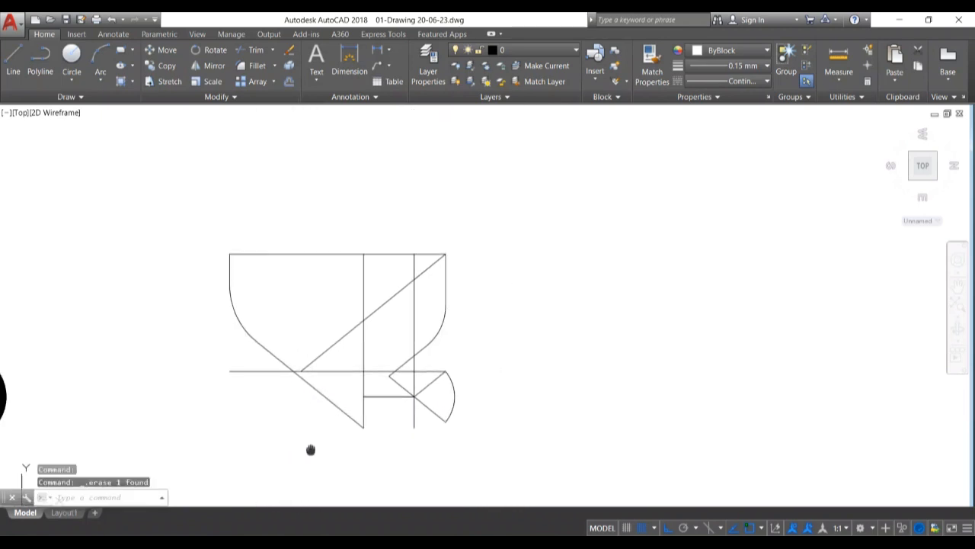
# Erase the upper of the two middle horizontal construction lines.
pyautogui.scroll(2, 310, 449)
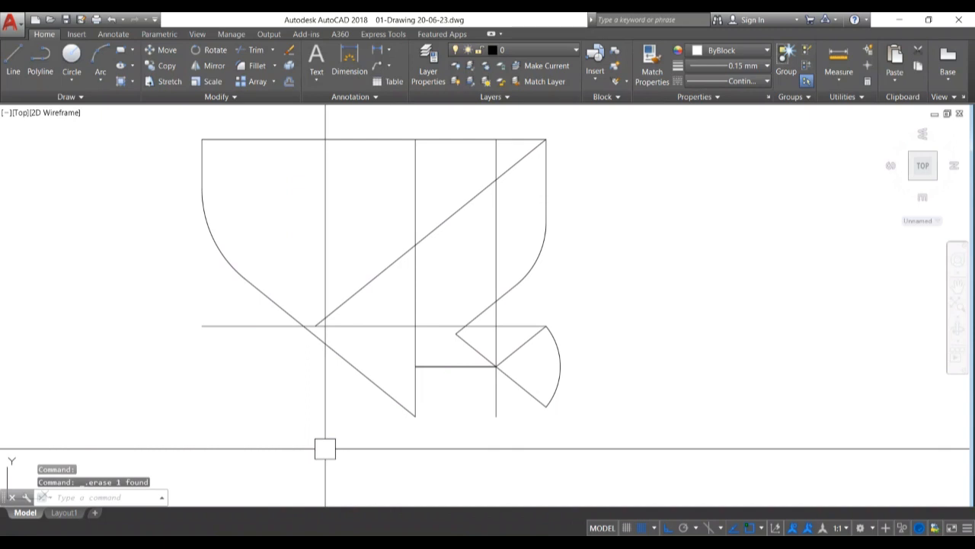
pyautogui.moveTo(457, 440); pyautogui.dragTo(449, 442, button='middle')
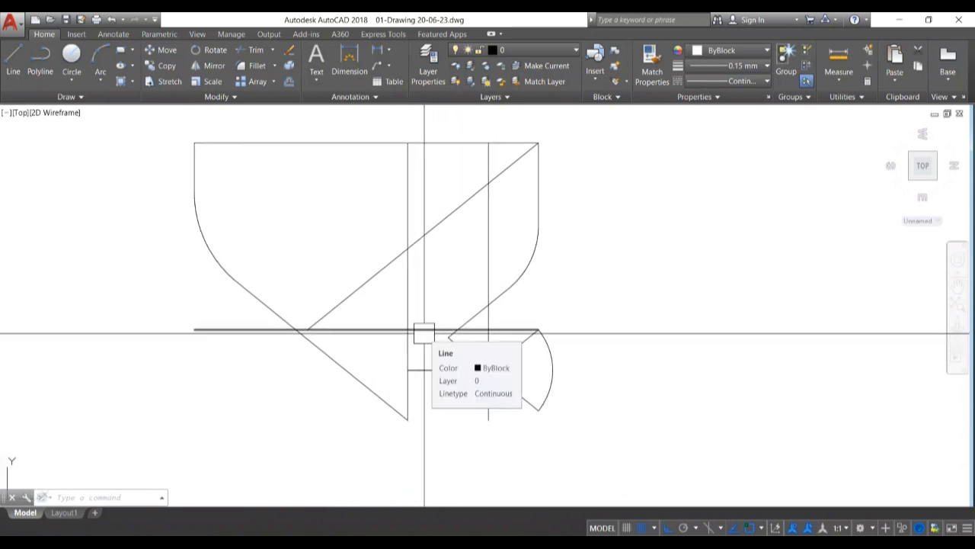
pyautogui.click(425, 333)
pyautogui.press('Delete')
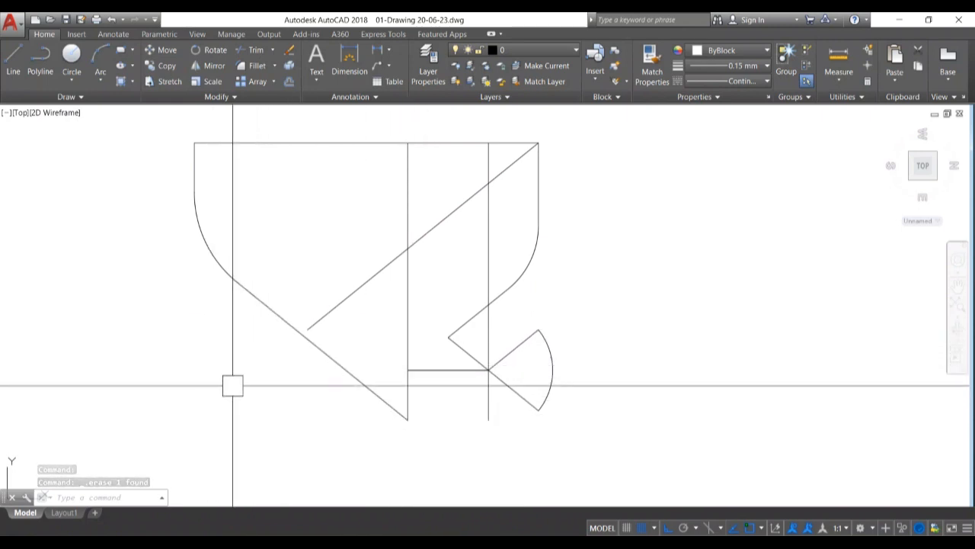
# Copy the left body diagonal from its upper end to the frame's upper left corner and save the drawing.
pyautogui.click(337, 368)
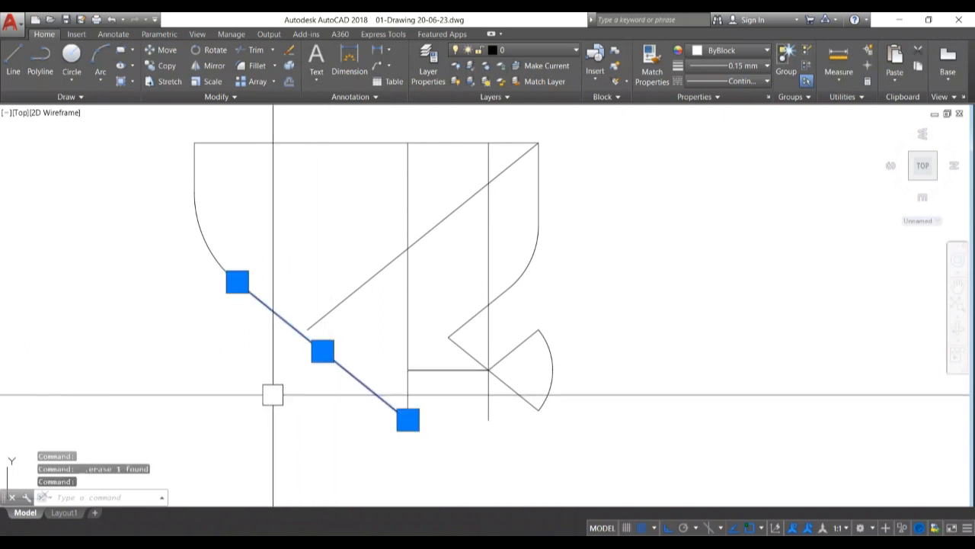
pyautogui.write('co')
pyautogui.press('Return')
pyautogui.click(237, 282)
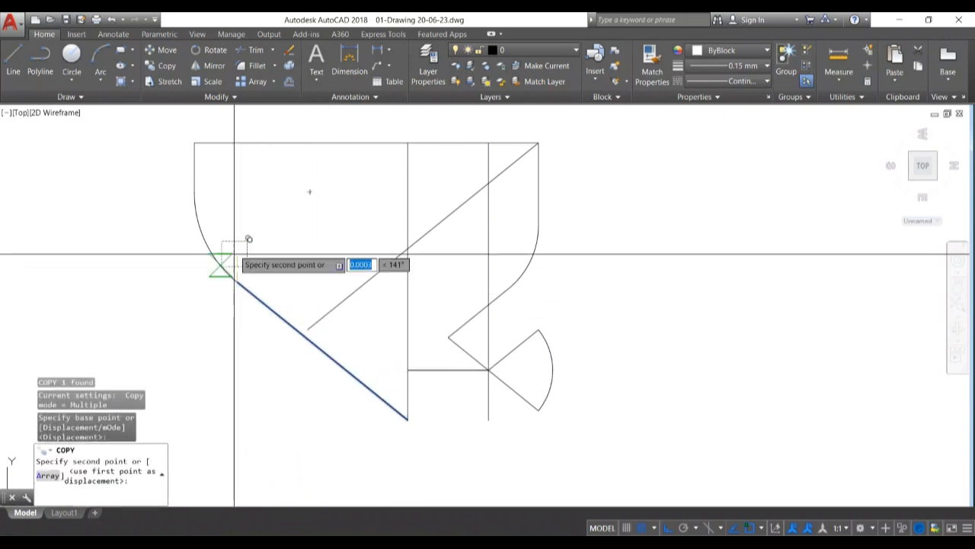
pyautogui.click(202, 150)
pyautogui.press('Return')
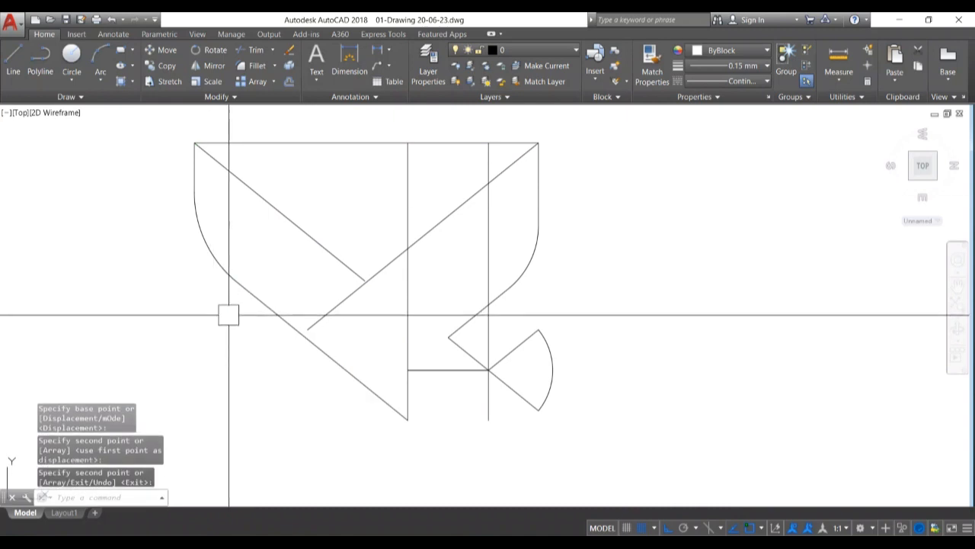
pyautogui.hotkey('ctrl', 's')
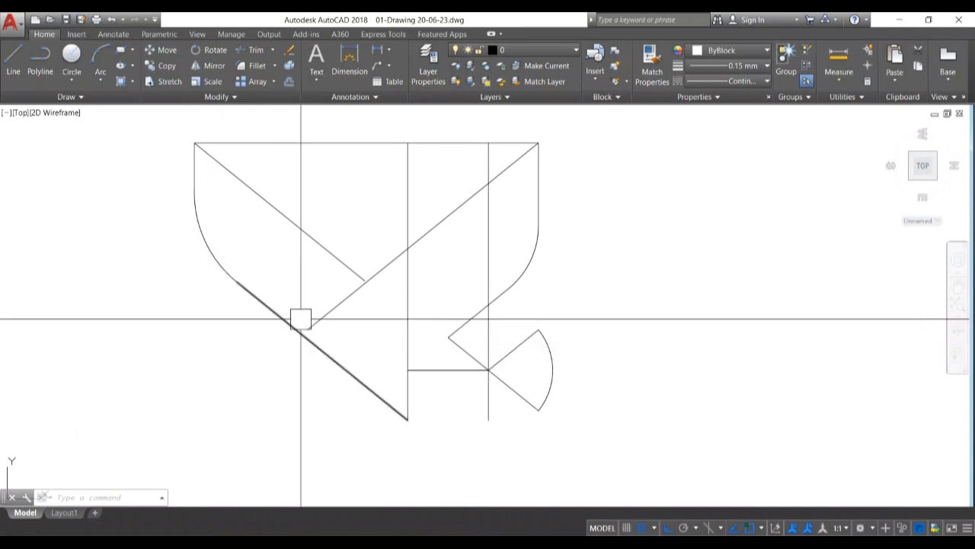
# Copy the left body diagonal from its midpoint to the frame's upper right corner.
pyautogui.moveTo(300, 317); pyautogui.dragTo(259, 354, button='middle')
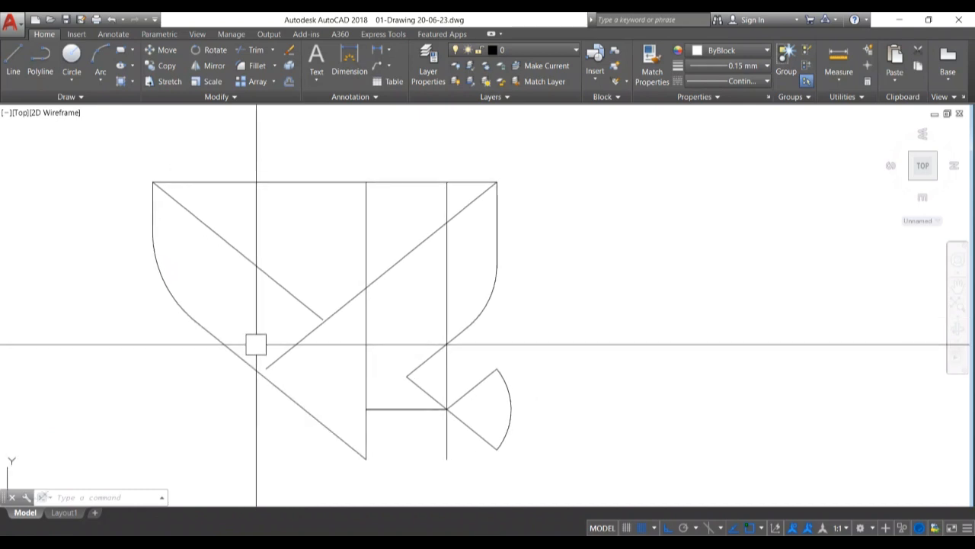
pyautogui.scroll(4, 305, 357)
pyautogui.scroll(-4, 311, 374)
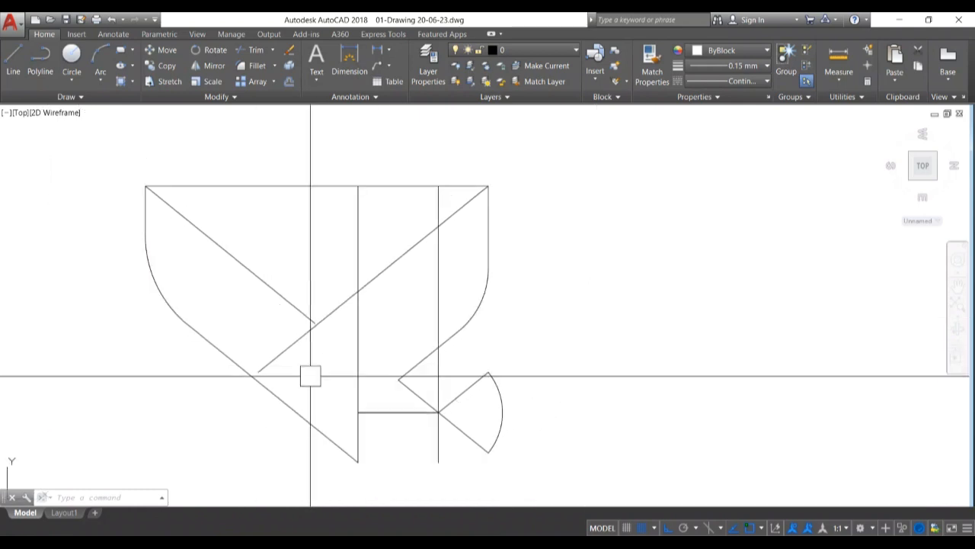
pyautogui.scroll(1, 294, 396)
pyautogui.click(288, 407)
pyautogui.write('co')
pyautogui.press('Return')
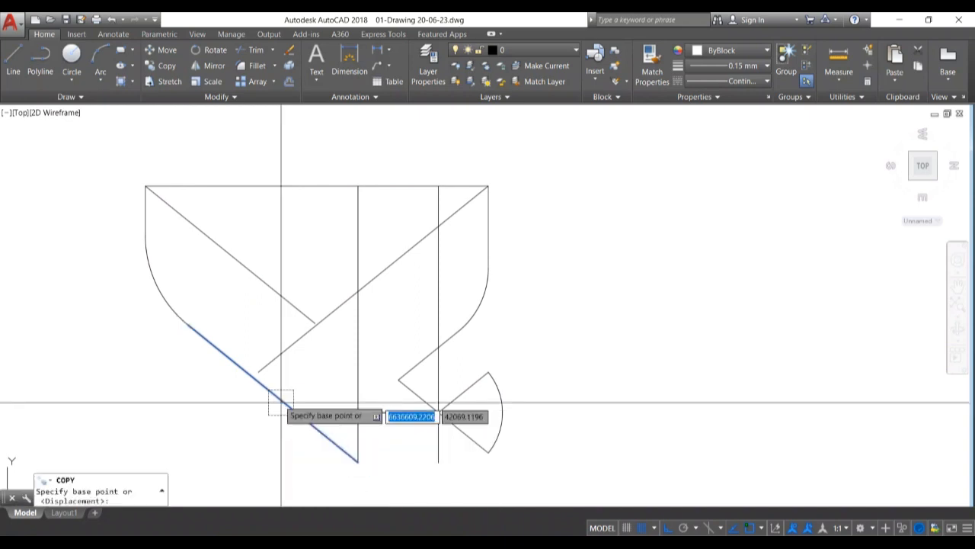
pyautogui.click(273, 394)
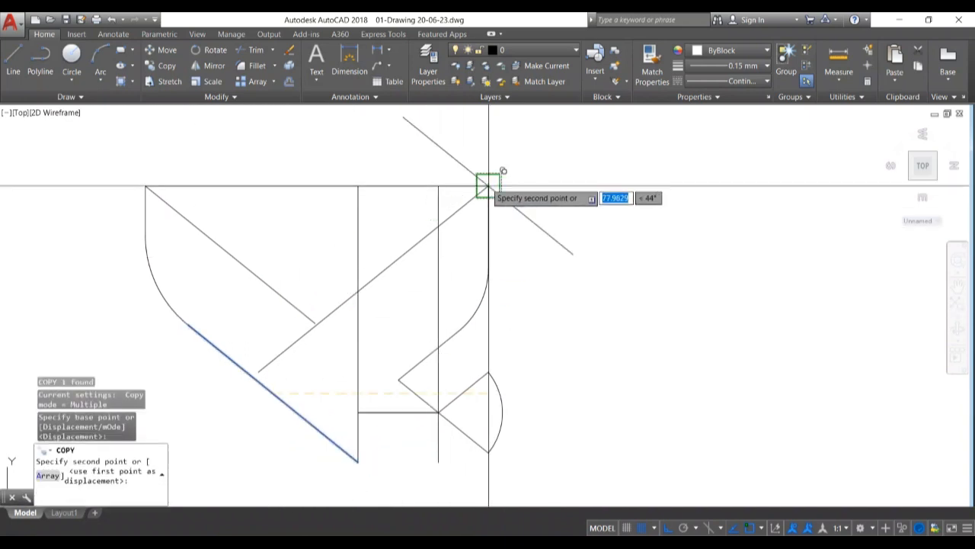
pyautogui.click(488, 185)
pyautogui.press('Return')
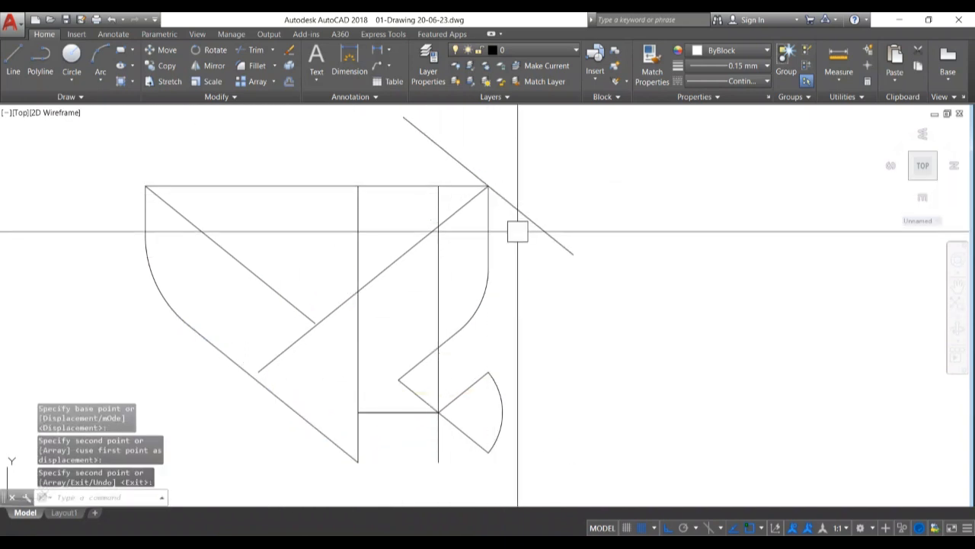
# Offset the copied diagonal at the frame's upper right corner by 71 toward the lower left.
pyautogui.write('o')
pyautogui.press('Return')
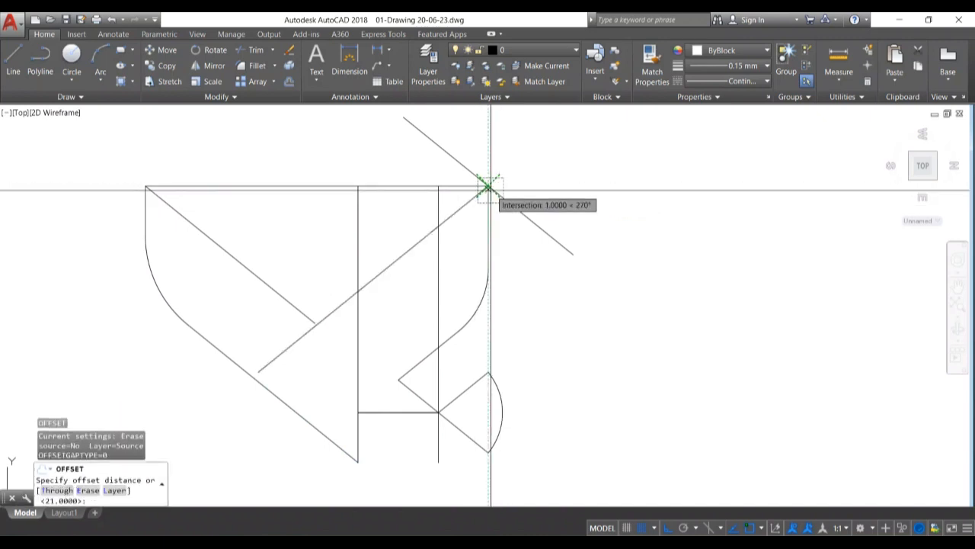
pyautogui.click(488, 186)
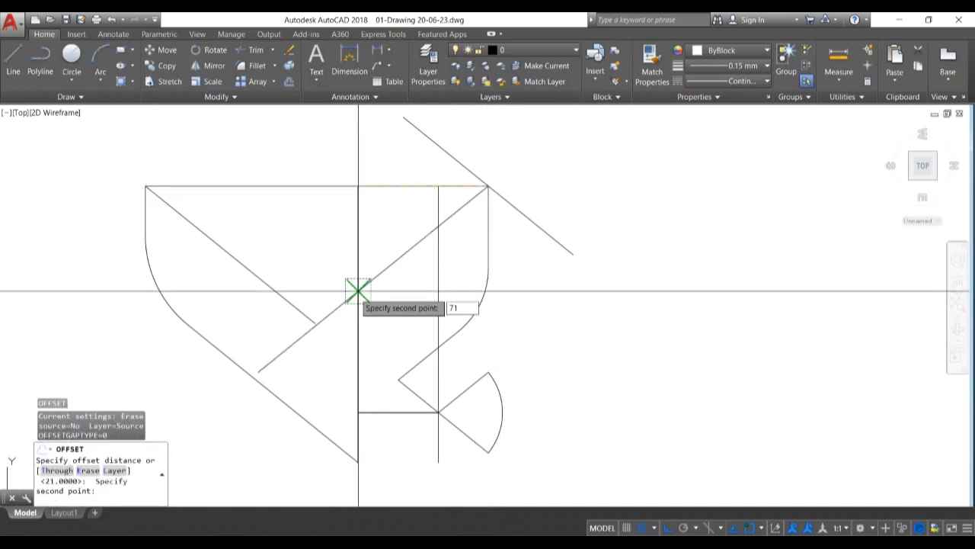
pyautogui.click(358, 291)
pyautogui.click(553, 228)
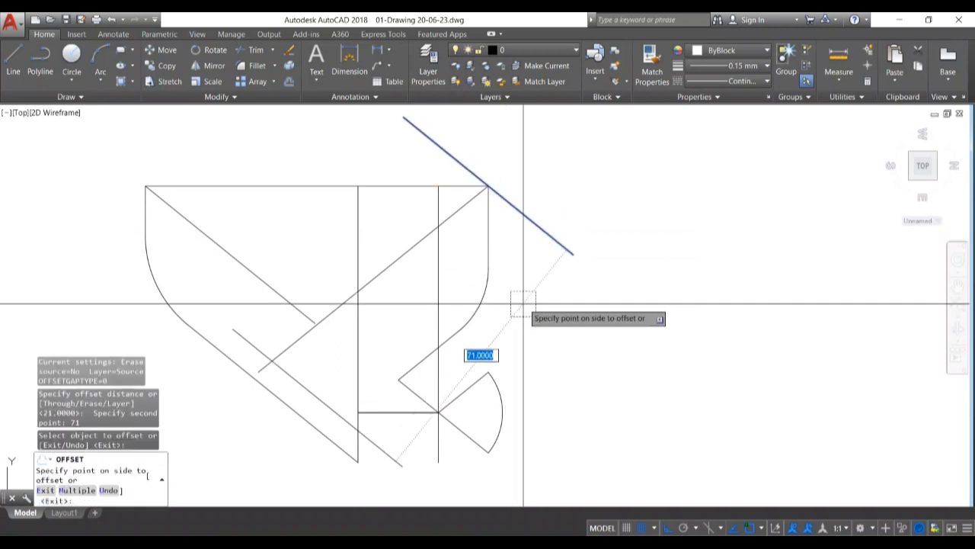
pyautogui.click(523, 303)
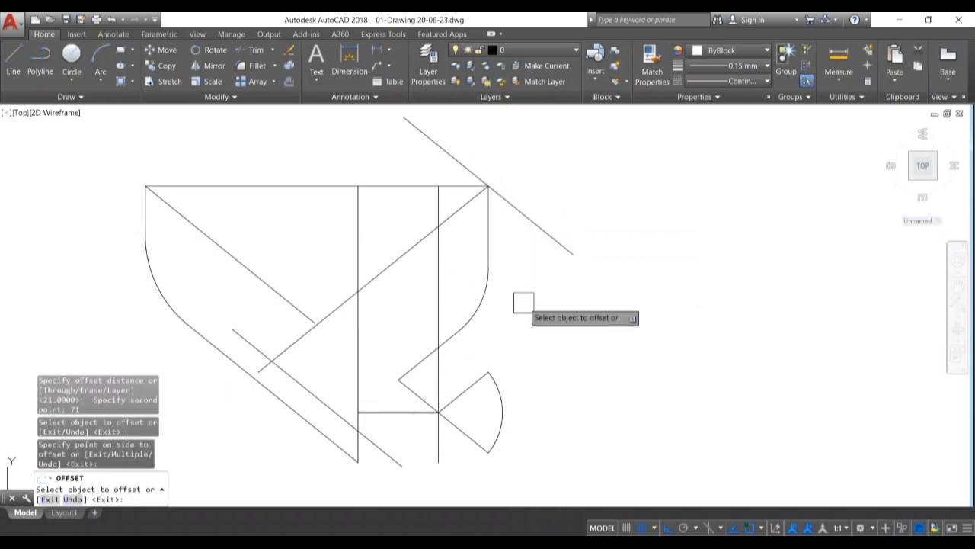
pyautogui.press('Escape')
pyautogui.scroll(2, 297, 392)
pyautogui.scroll(-4, 332, 353)
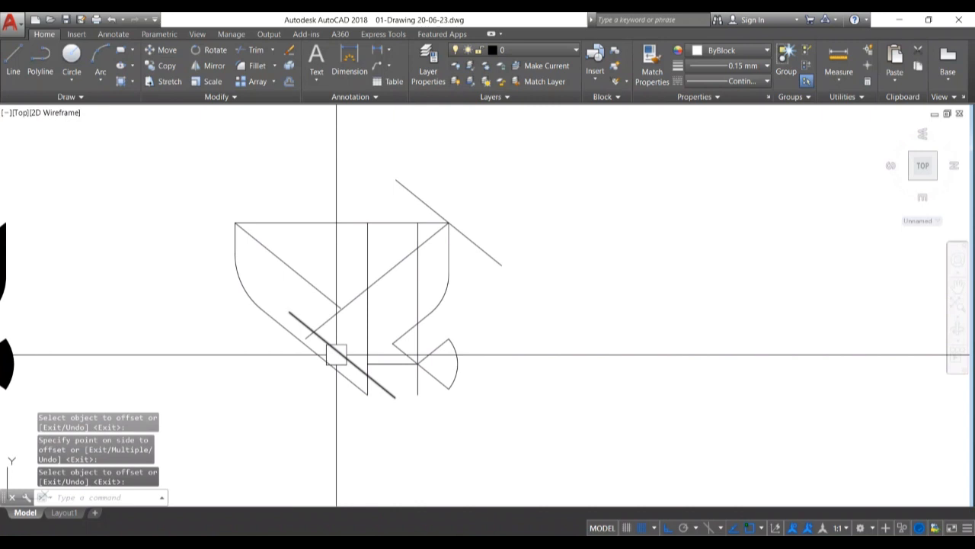
# Erase the source diagonal that crosses the frame's upper right corner.
pyautogui.click(509, 269)
pyautogui.press('Delete')
pyautogui.moveTo(435, 338); pyautogui.dragTo(450, 340, button='middle')
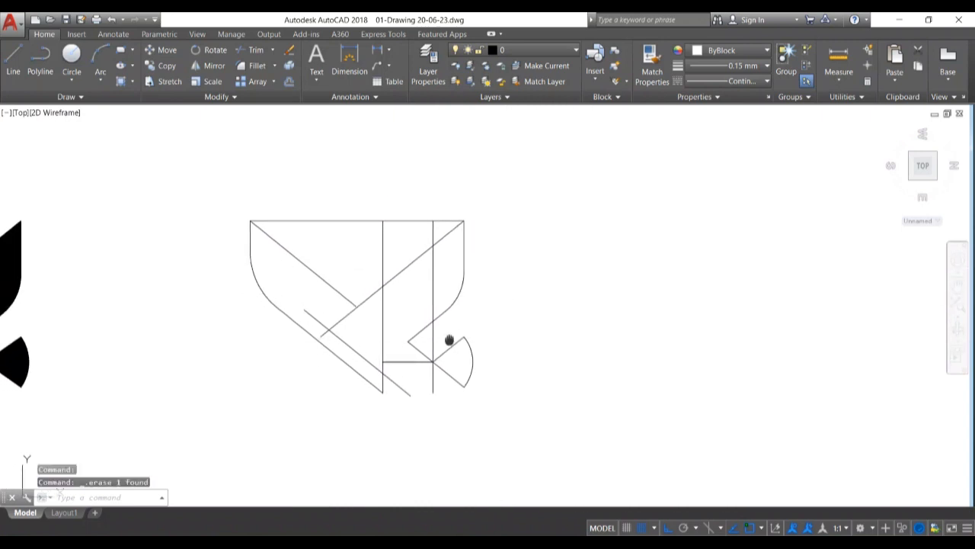
pyautogui.scroll(2, 348, 374)
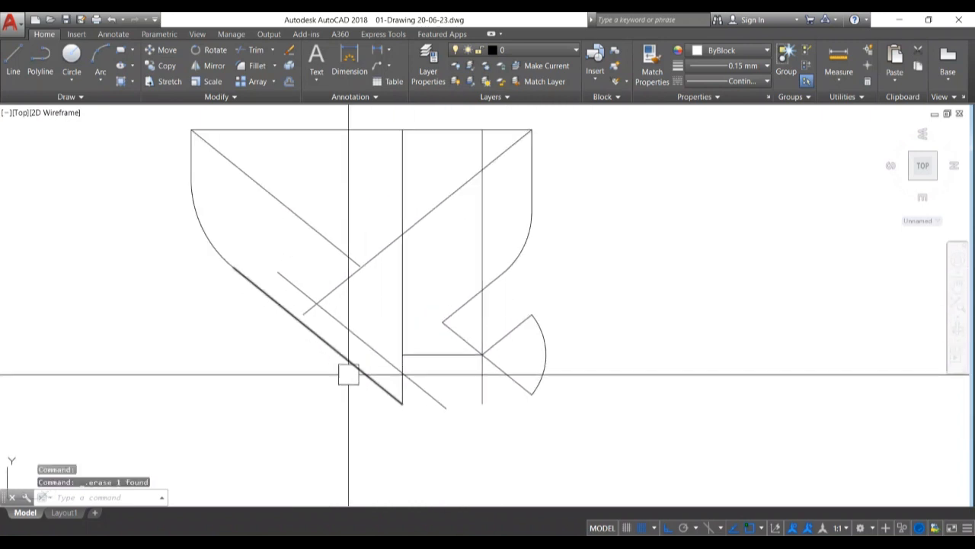
# Offset the frame's right vertical edge 59.5 to the left as a construction line for the eye.
pyautogui.moveTo(348, 374); pyautogui.dragTo(370, 378, button='middle')
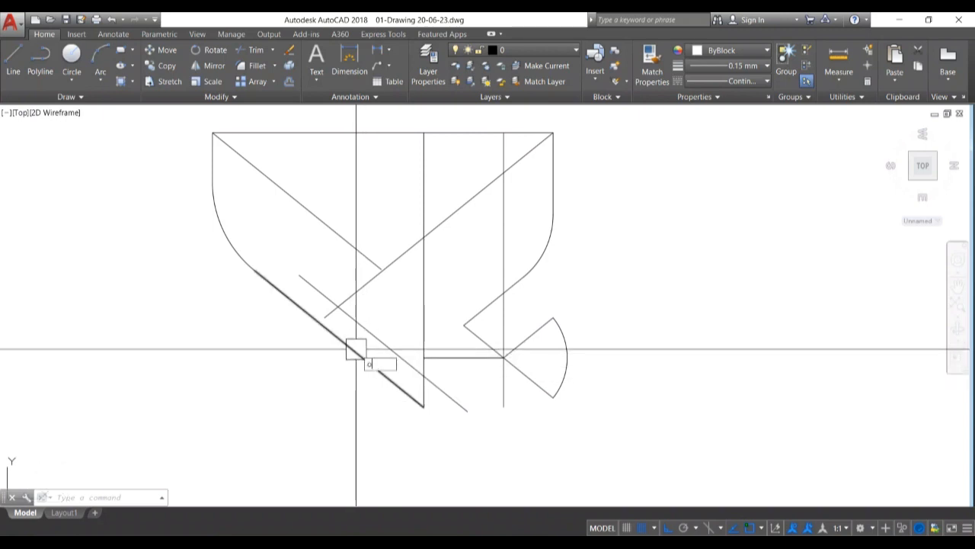
pyautogui.press('Return')
pyautogui.moveTo(456, 251); pyautogui.dragTo(504, 332, button='middle')
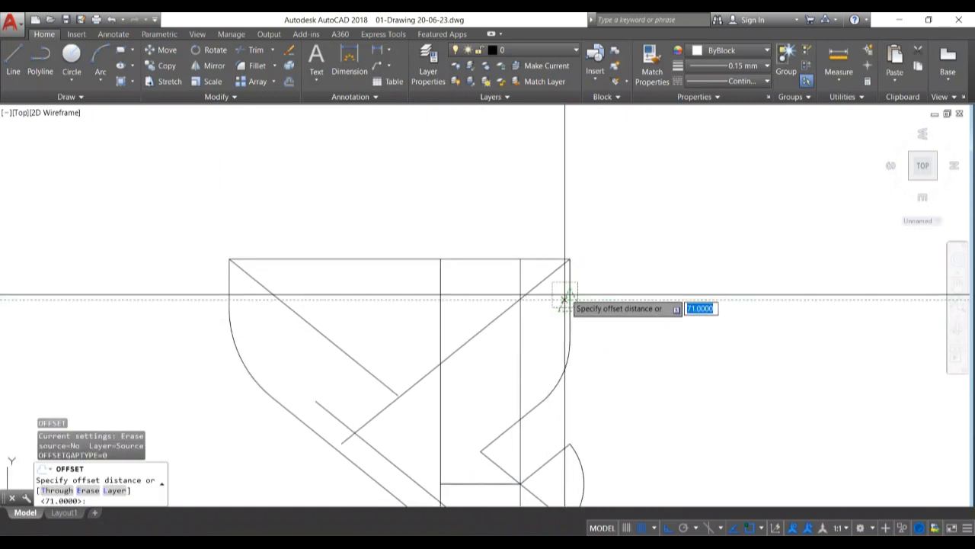
pyautogui.scroll(2, 566, 299)
pyautogui.click(564, 301)
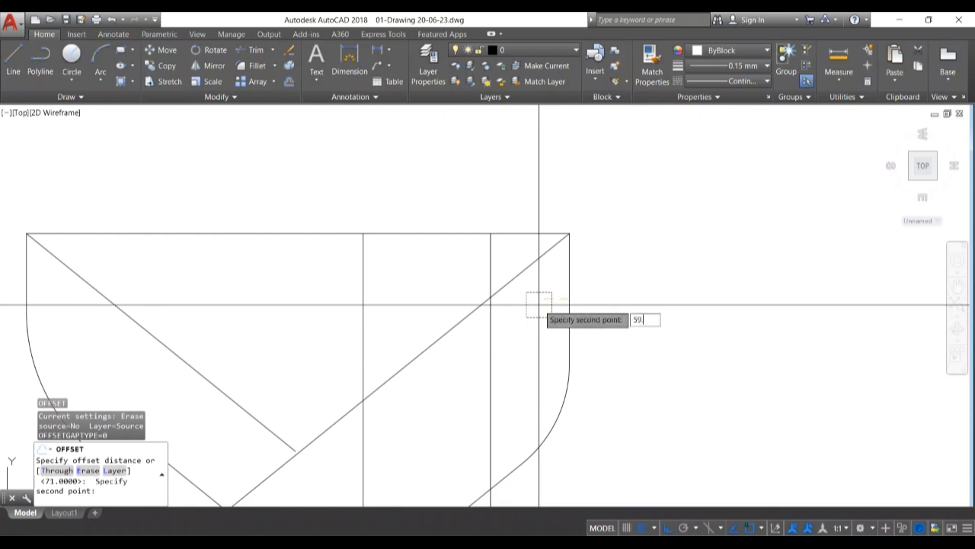
pyautogui.write('59.5')
pyautogui.press('Return')
pyautogui.click(569, 312)
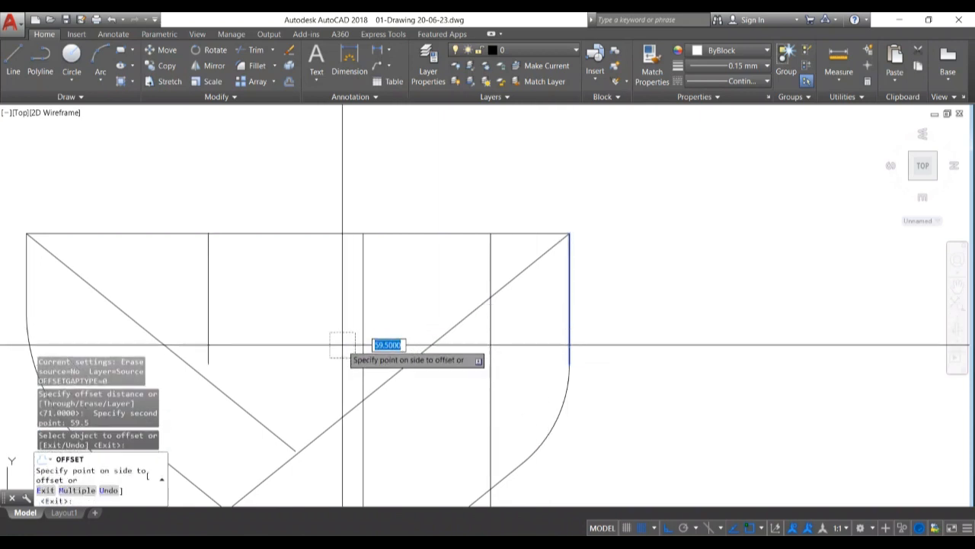
pyautogui.click(317, 341)
pyautogui.moveTo(317, 341); pyautogui.dragTo(504, 265, button='middle')
pyautogui.press('Escape')
pyautogui.press('Escape')
pyautogui.press('Escape')
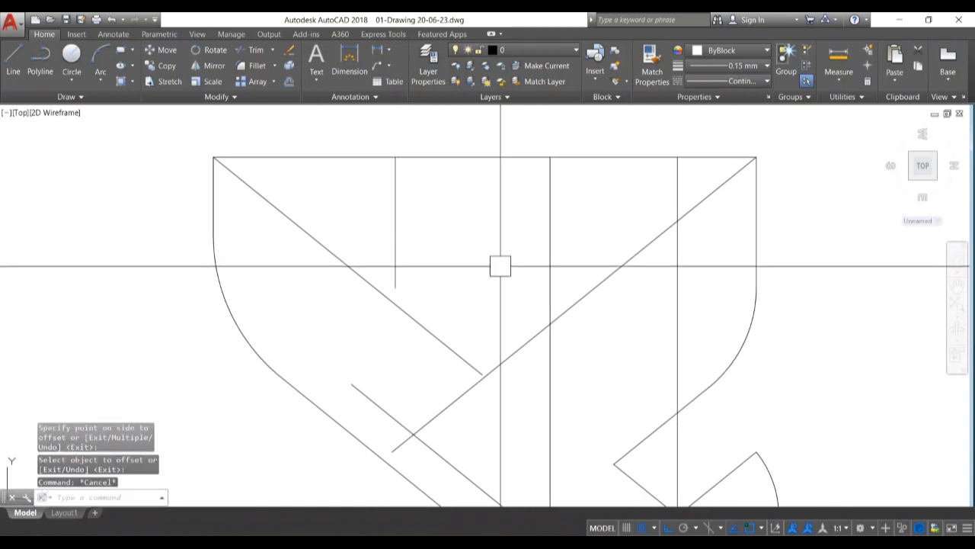
# Offset the frame's top horizontal edge 33.5 downward.
pyautogui.write('o')
pyautogui.press('Return')
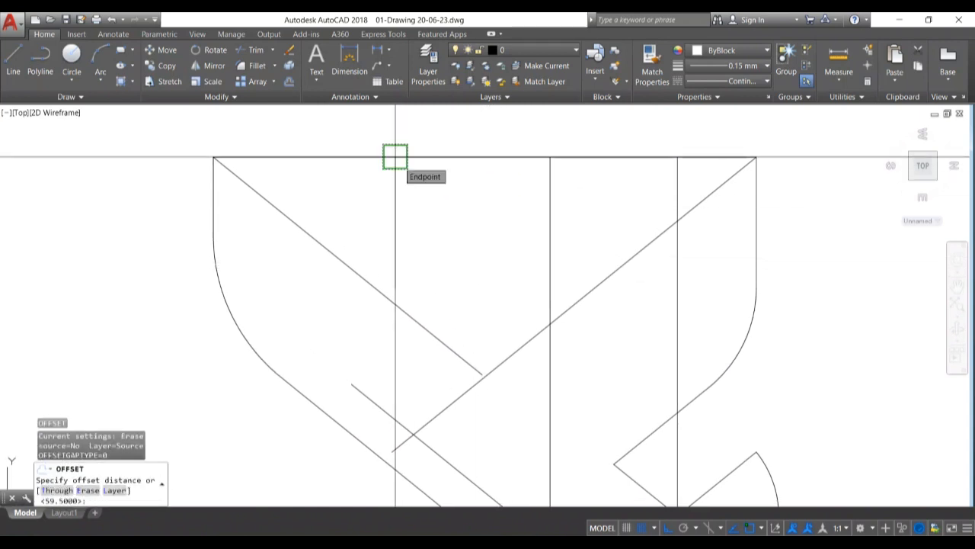
pyautogui.click(394, 157)
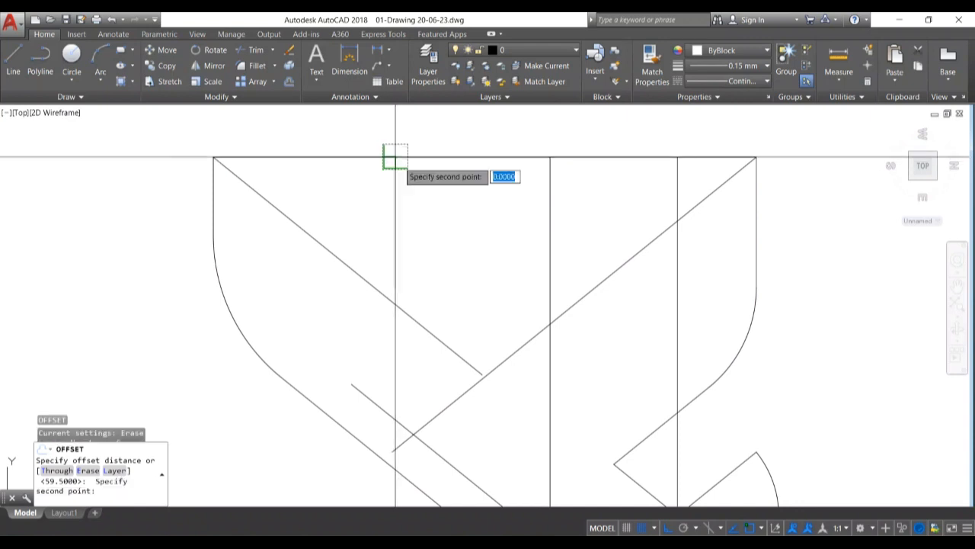
pyautogui.click(398, 208)
pyautogui.click(468, 158)
pyautogui.click(483, 254)
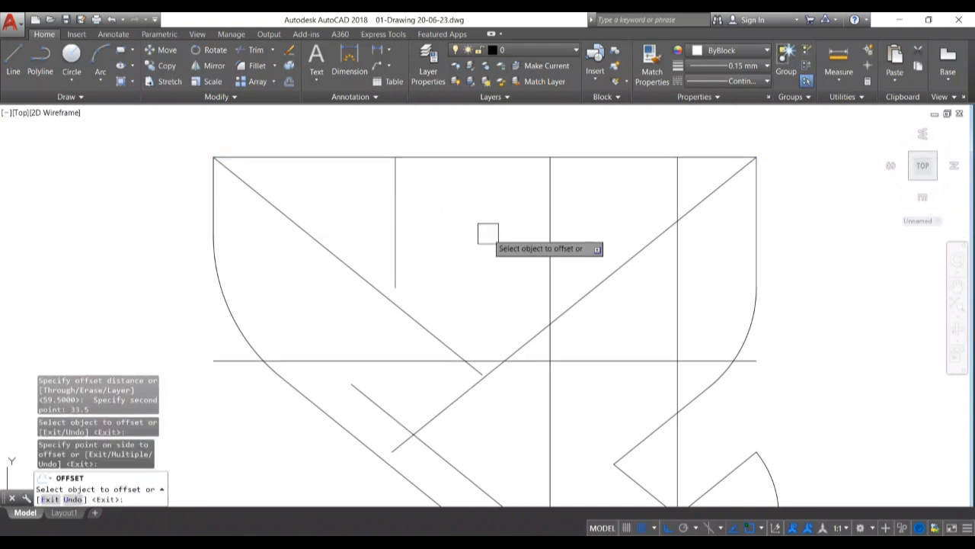
# Extend the short vertical construction line down to the new horizontal construction line.
pyautogui.press('Escape')
pyautogui.press('Escape')
pyautogui.write('ex')
pyautogui.press('Return')
pyautogui.press('Return')
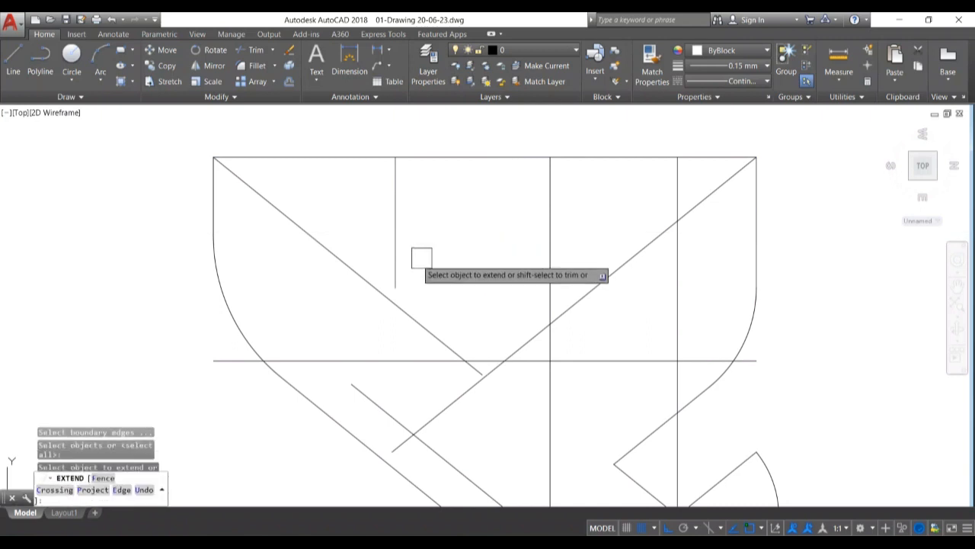
pyautogui.press('Return')
# Draw a circle of radius 2 centred where the vertical and horizontal construction lines meet.
pyautogui.write('c')
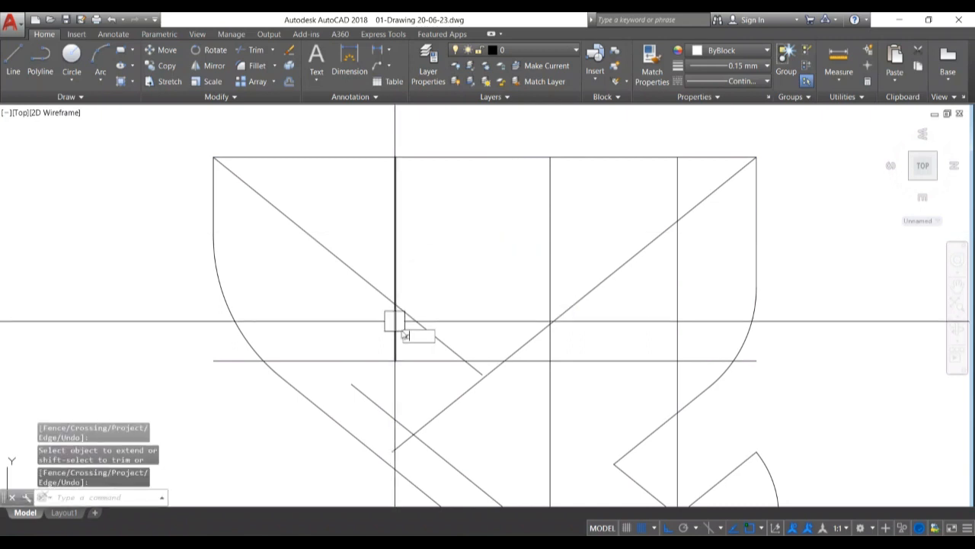
pyautogui.press('Return')
pyautogui.click(395, 361)
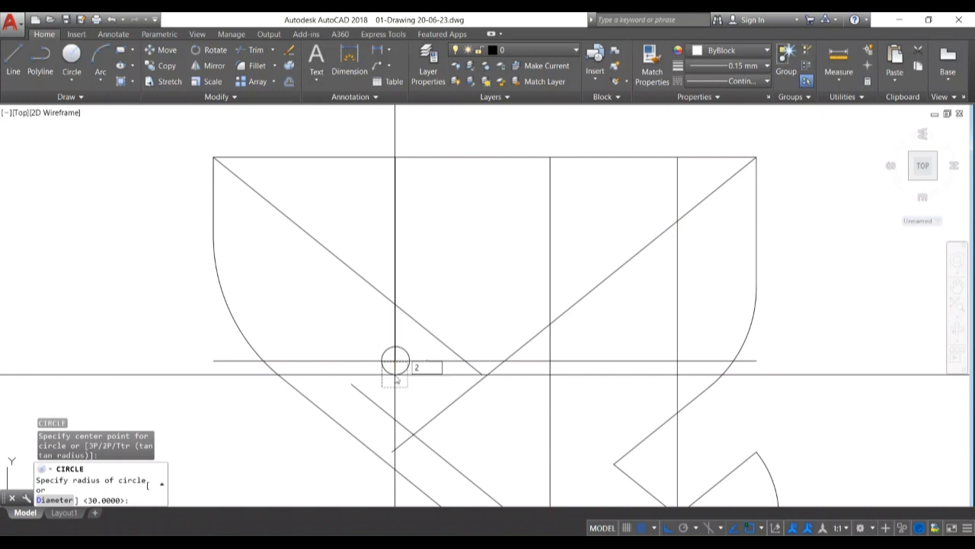
pyautogui.write('2')
pyautogui.press('Return')
pyautogui.scroll(4, 394, 370)
pyautogui.scroll(-4, 399, 370)
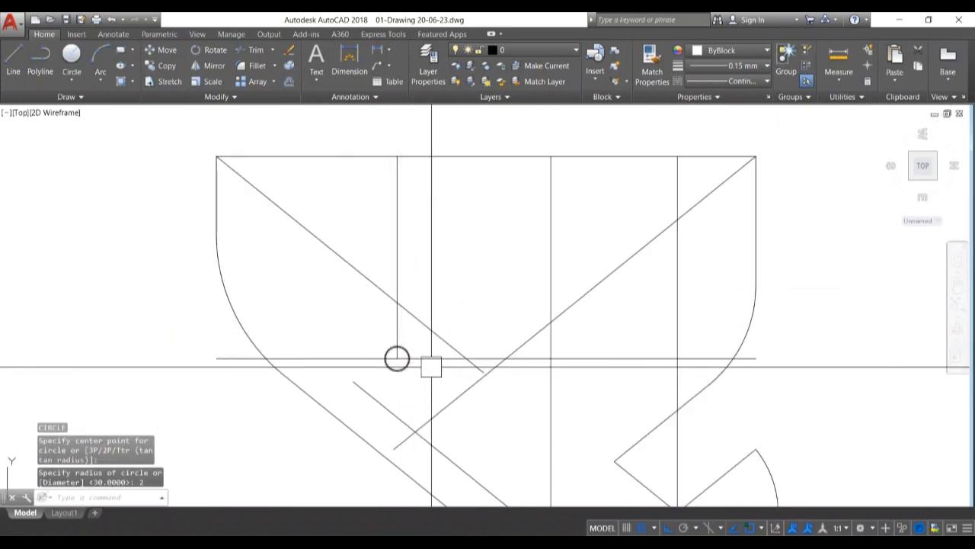
# Erase the horizontal and vertical construction lines that located the small circle's centre.
pyautogui.click(431, 367)
pyautogui.press('Delete')
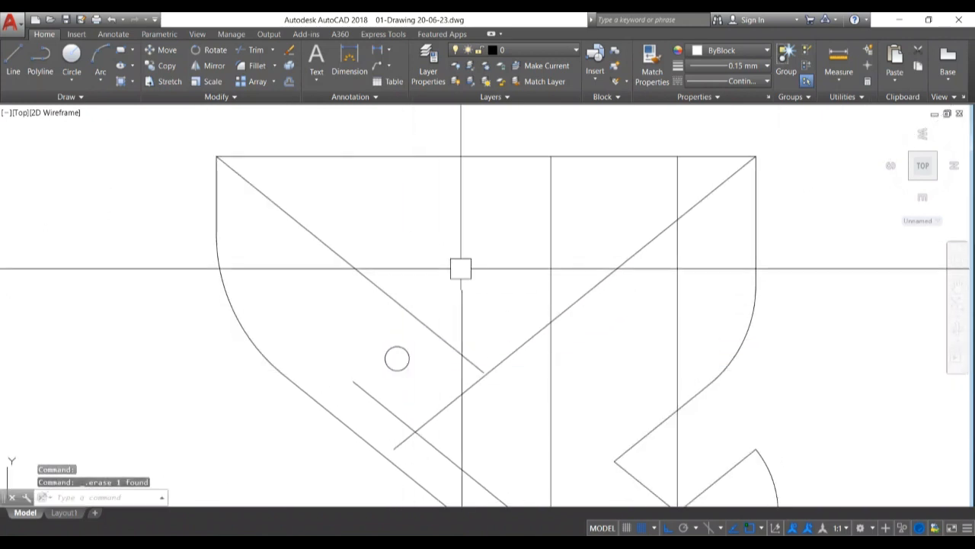
pyautogui.scroll(2, 415, 377)
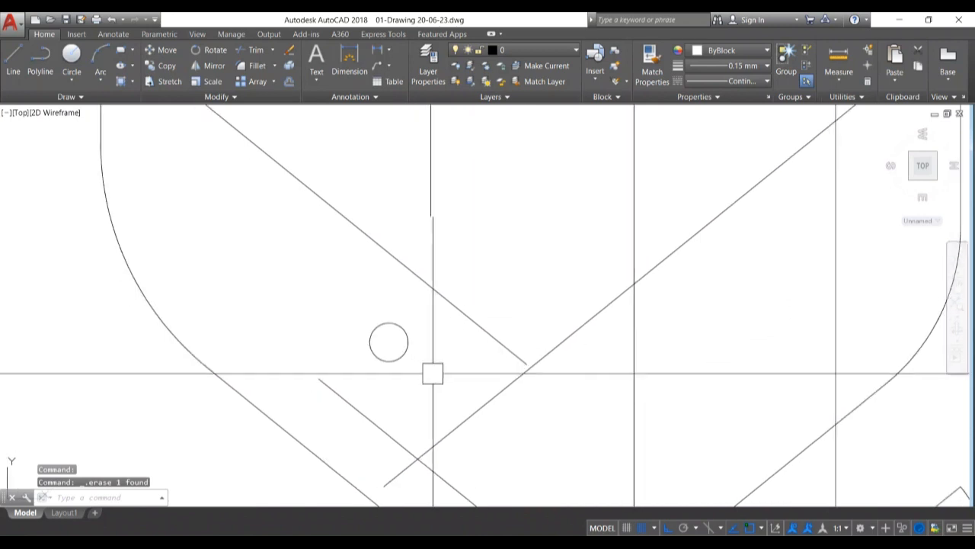
pyautogui.scroll(-3, 430, 370)
pyautogui.moveTo(435, 320)
pyautogui.mouseDown(button='middle')
pyautogui.moveTo(475, 340)
pyautogui.moveTo(502, 321)
pyautogui.mouseUp(button='middle')
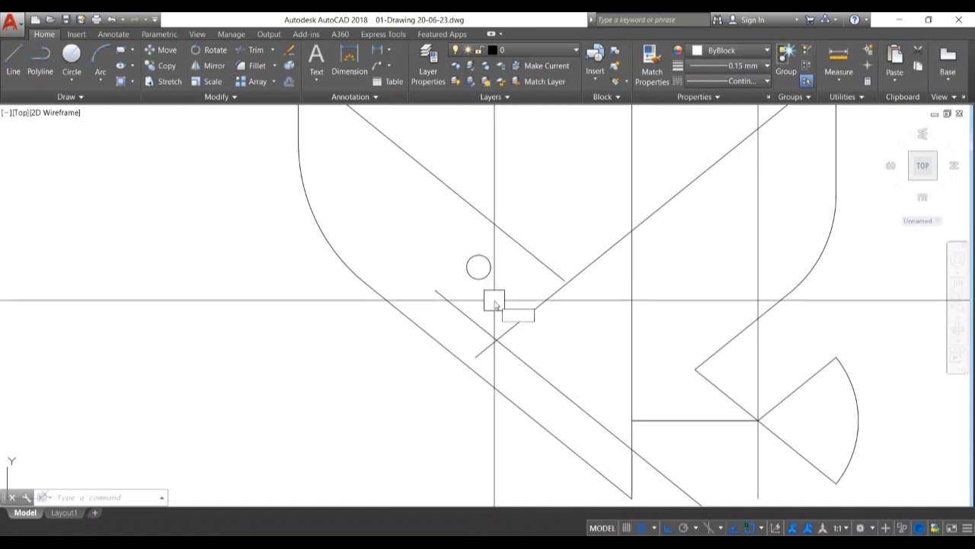
pyautogui.press('Return')
pyautogui.press('Escape')
pyautogui.press('Escape')
pyautogui.press('Escape')
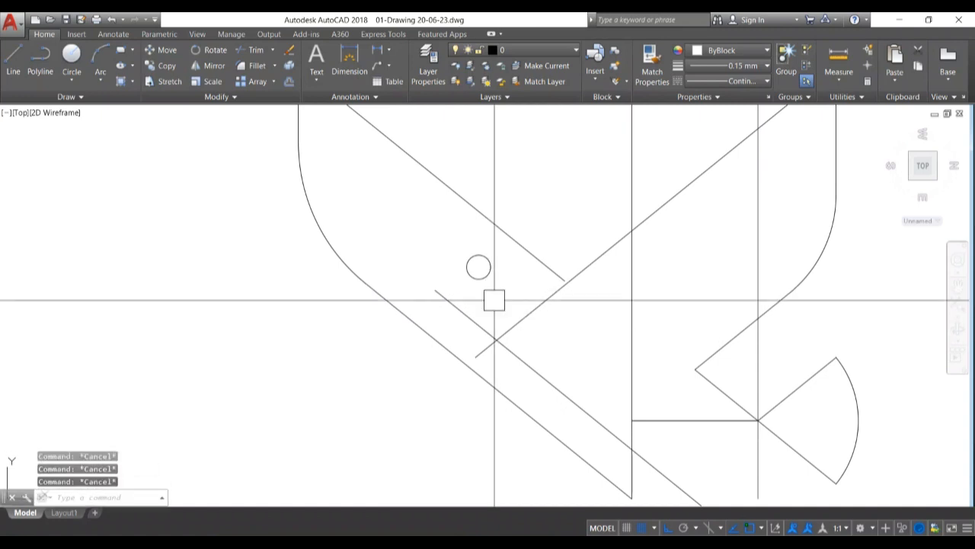
# Try to draw a circle of radius 12 tangent to the lower offset diagonal and the upper left diagonal.
pyautogui.press('Return')
pyautogui.write('t')
pyautogui.press('Return')
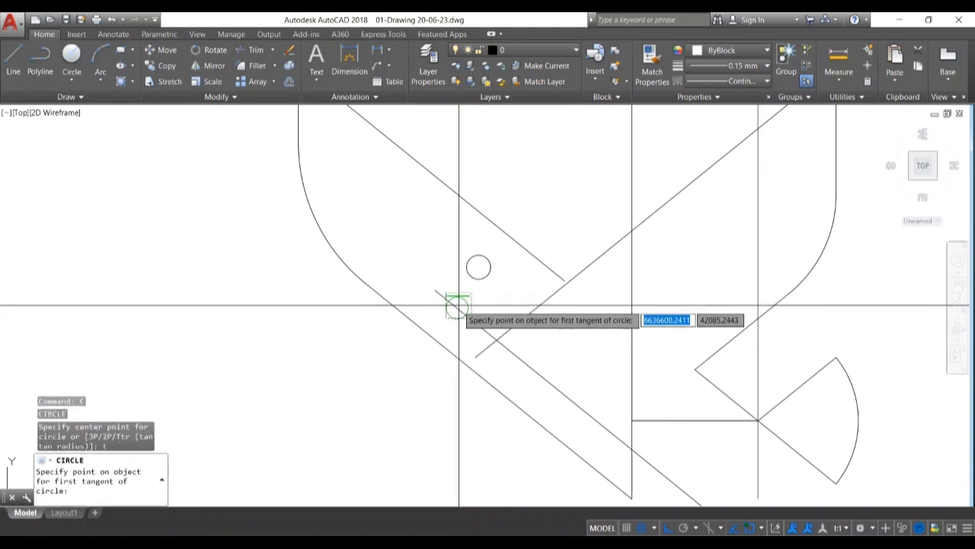
pyautogui.click(452, 301)
pyautogui.click(482, 213)
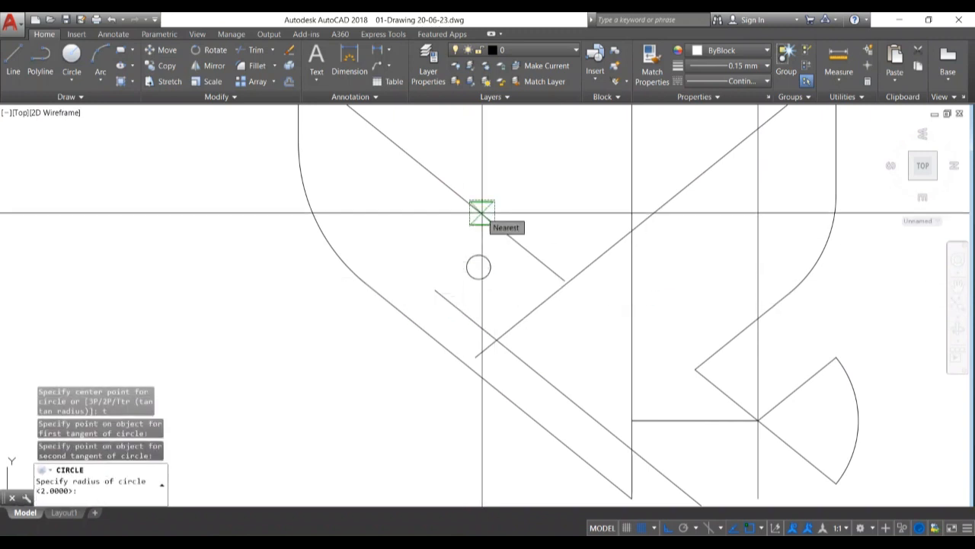
pyautogui.write('12')
pyautogui.press('Return')
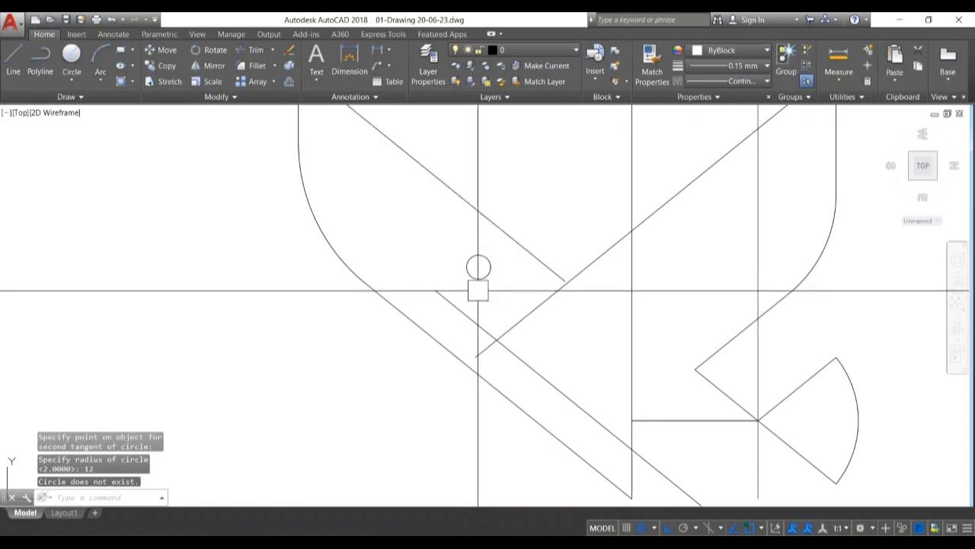
pyautogui.press('Return')
pyautogui.write('t')
pyautogui.press('Return')
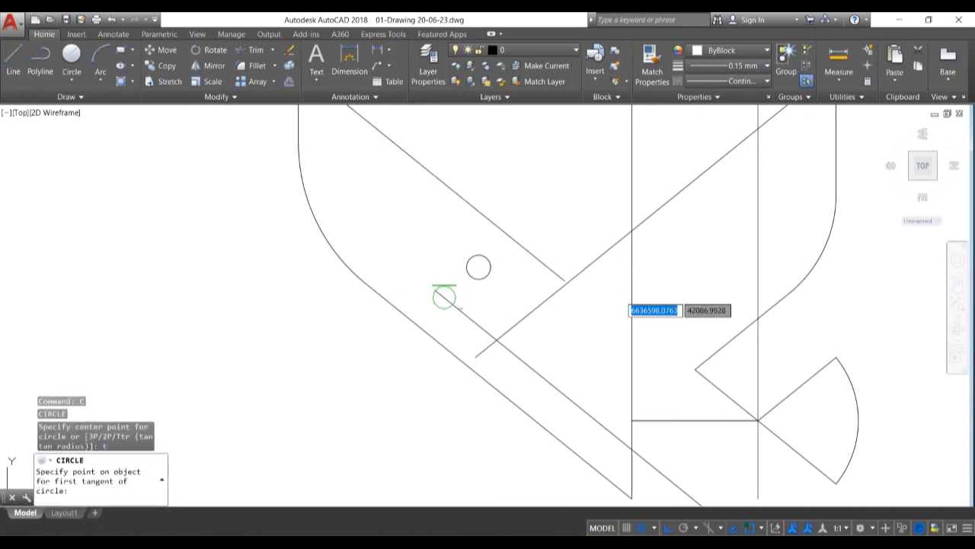
pyautogui.click(443, 288)
pyautogui.click(468, 213)
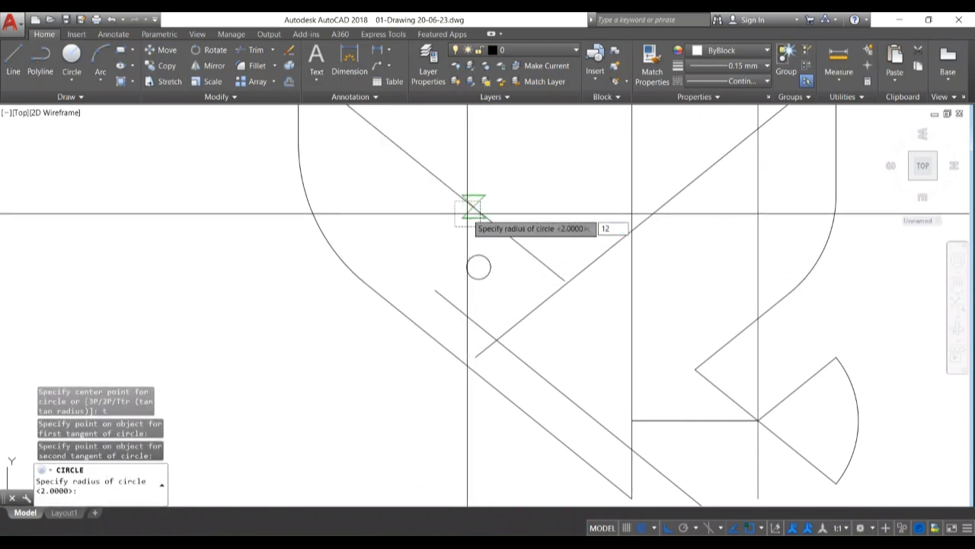
pyautogui.write('12')
pyautogui.press('Return')
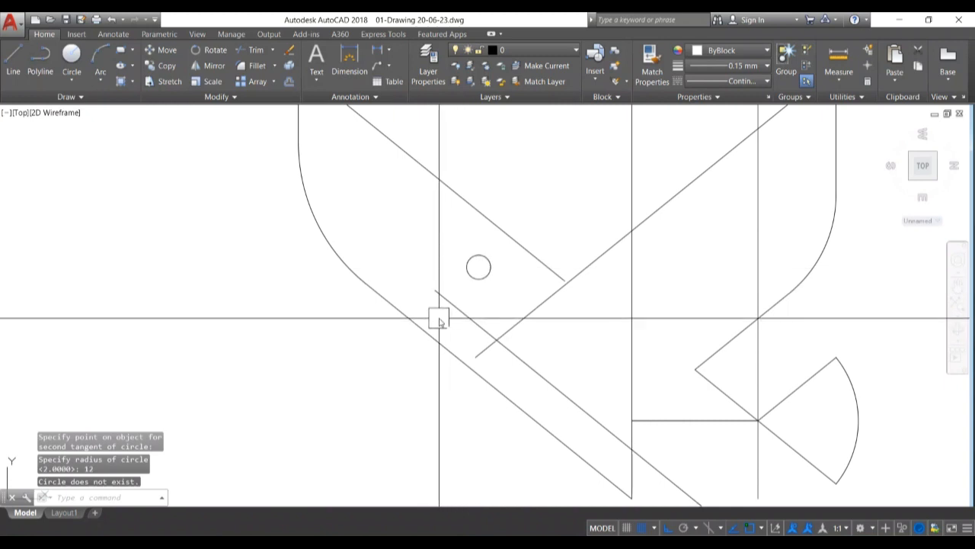
# Draw a circle of radius 12 centred where the lower offset diagonal crosses the rising diagonal.
pyautogui.press('Return')
pyautogui.scroll(1, 457, 320)
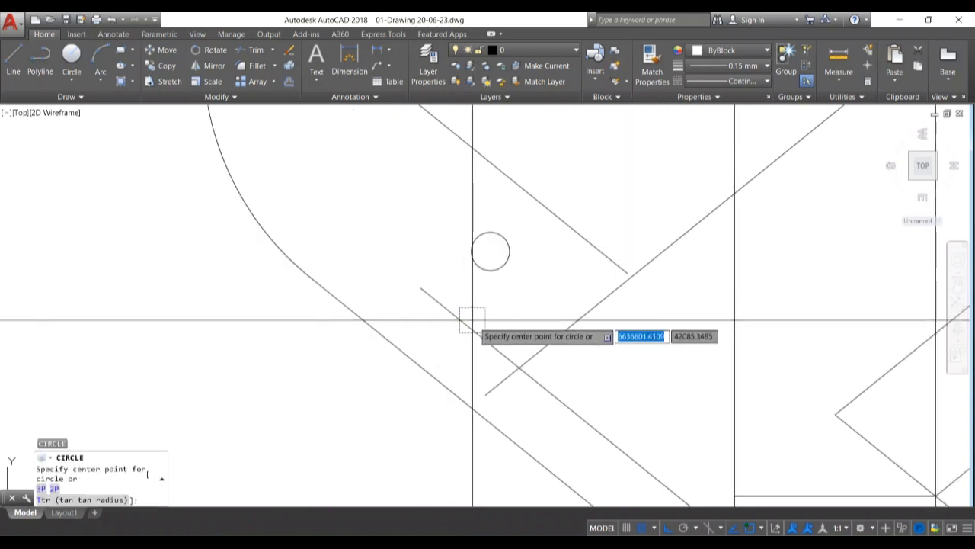
pyautogui.click(519, 367)
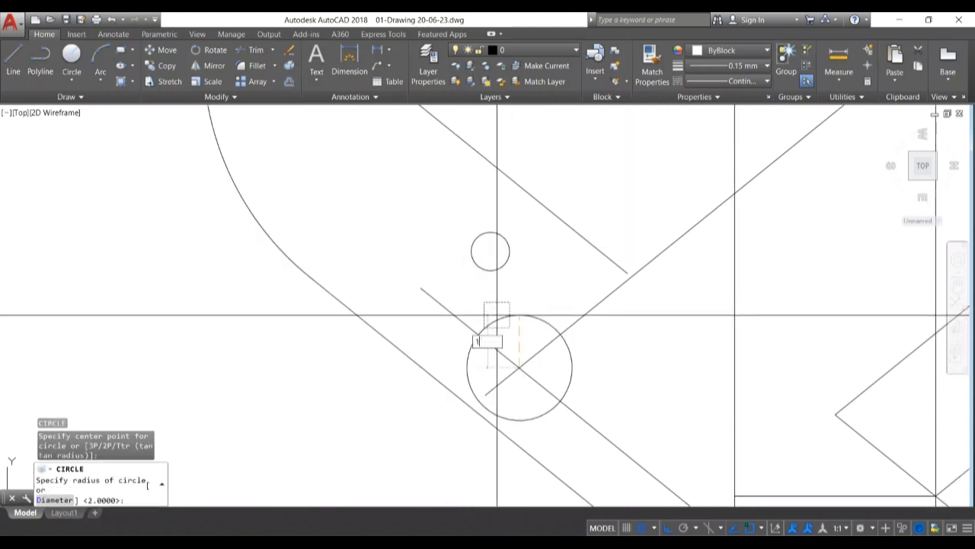
pyautogui.press('Return')
pyautogui.scroll(-2, 488, 328)
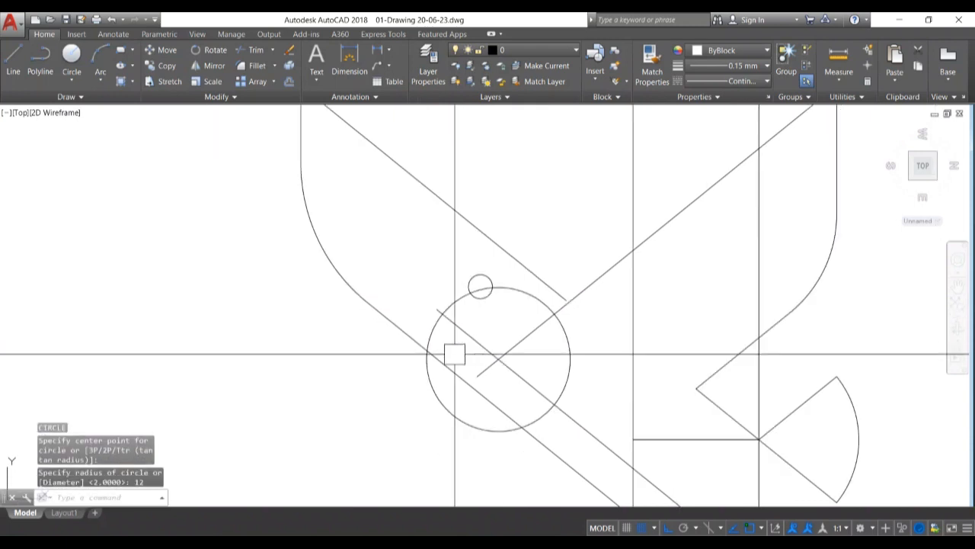
# Move the radius 12 circle from its crossing with the rising diagonal onto the upper left diagonal, around the small eye circle.
pyautogui.click(512, 295)
pyautogui.write('m')
pyautogui.press('Return')
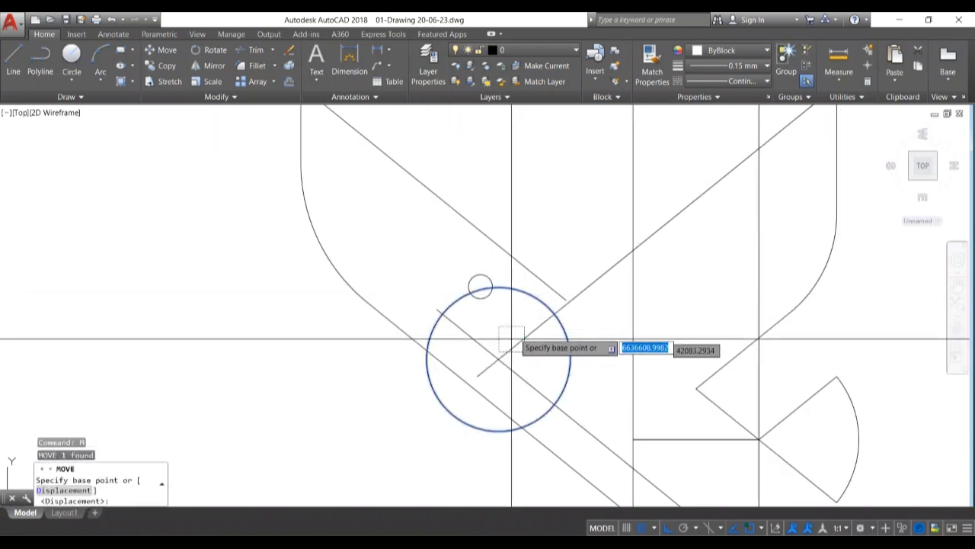
pyautogui.click(553, 313)
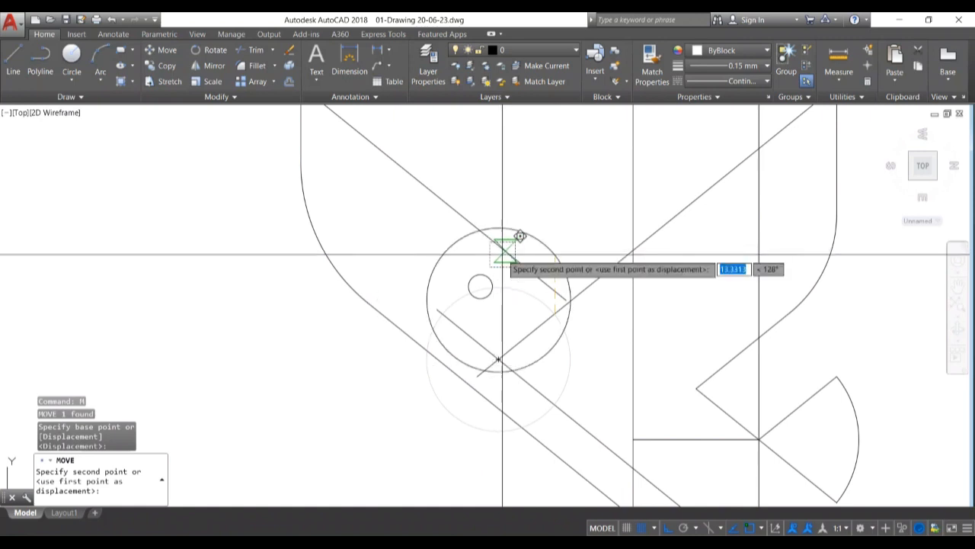
pyautogui.click(502, 254)
pyautogui.scroll(2, 502, 254)
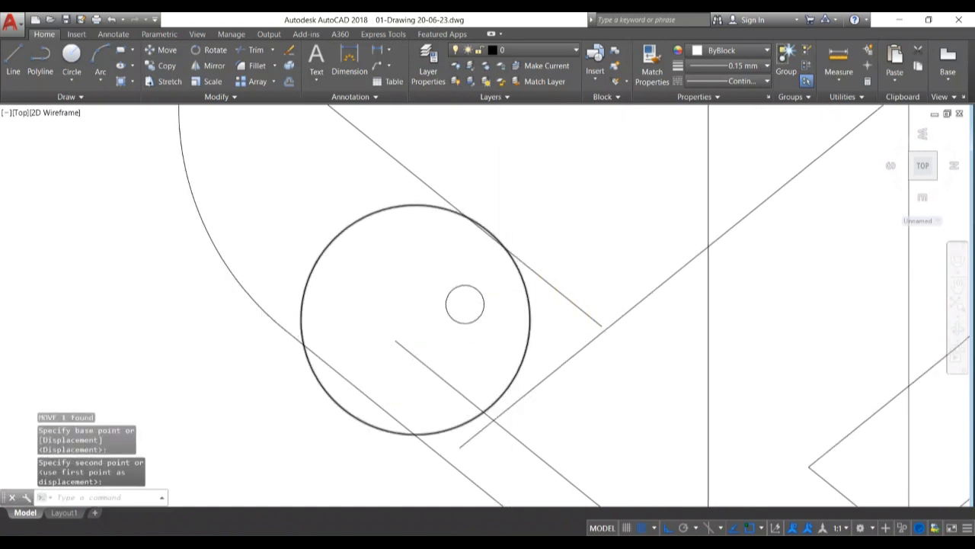
# Erase the misplaced radius 12 circle around the small eye circle.
pyautogui.scroll(-4, 513, 261)
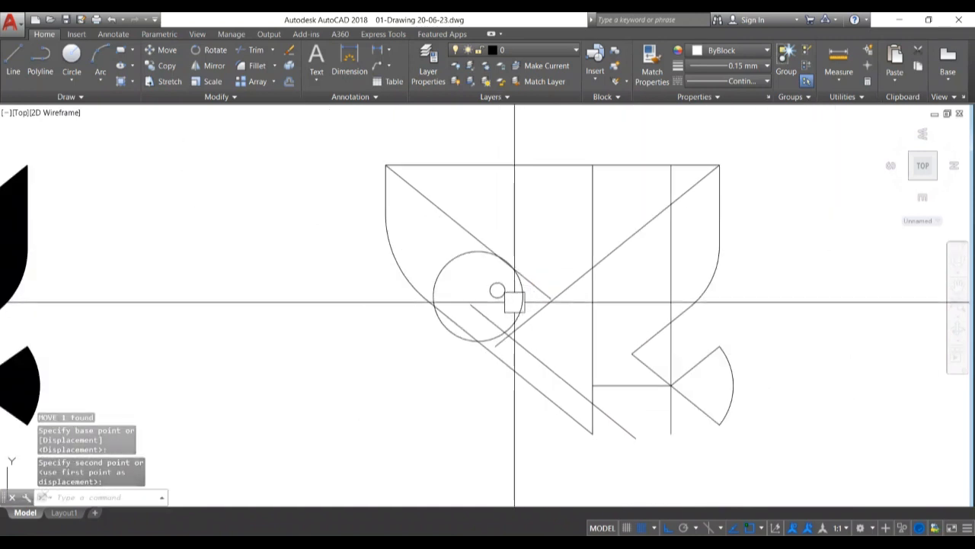
pyautogui.moveTo(514, 303); pyautogui.dragTo(531, 302, button='middle')
pyautogui.click(531, 301)
pyautogui.press('Delete')
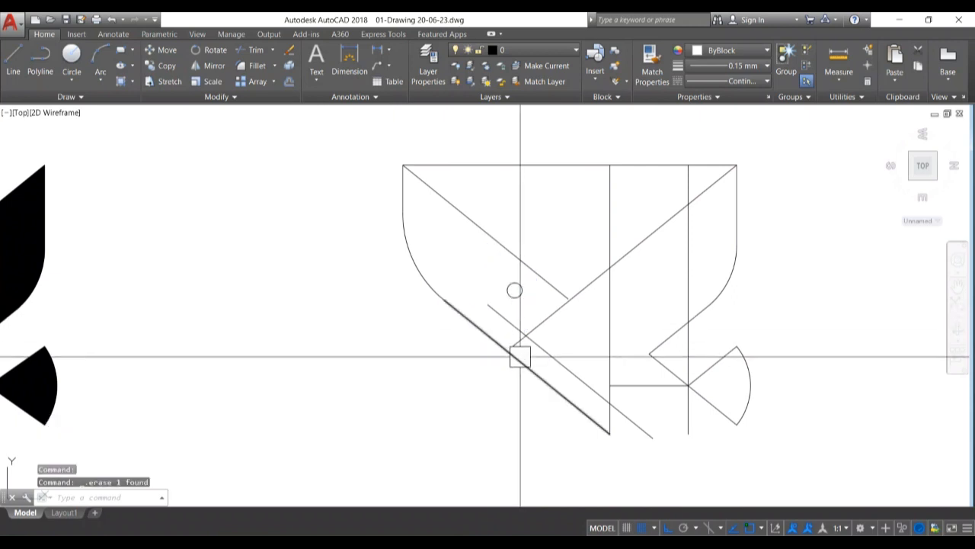
# Offset the long rising diagonal by 5 towards its upper left side, nearer the eye circle.
pyautogui.scroll(2, 519, 356)
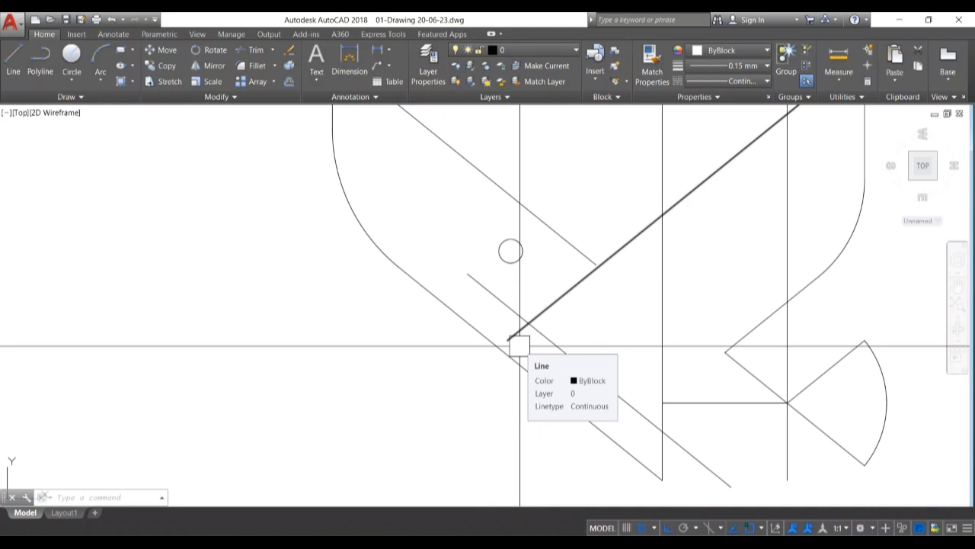
pyautogui.moveTo(602, 333); pyautogui.dragTo(596, 363, button='middle')
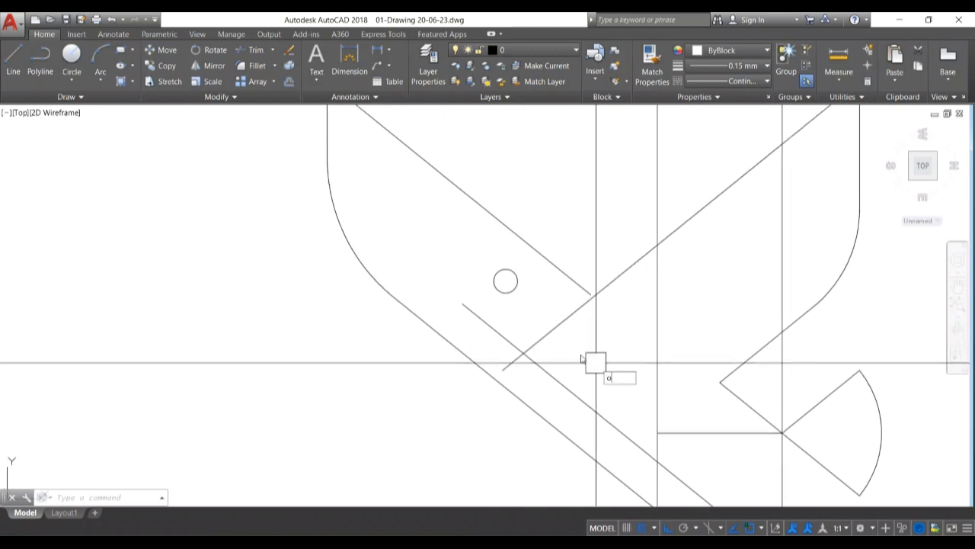
pyautogui.press('Return')
pyautogui.click(516, 348)
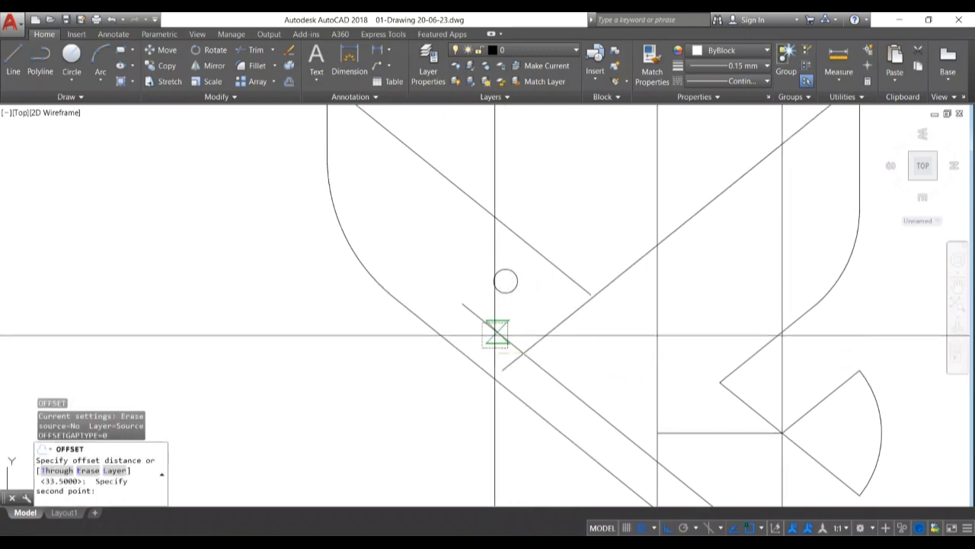
pyautogui.click(496, 333)
pyautogui.click(544, 337)
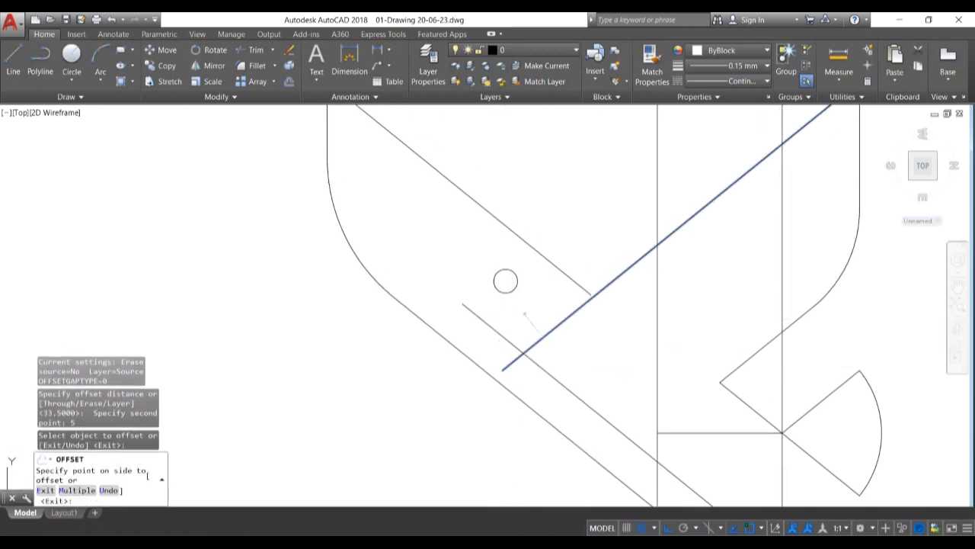
pyautogui.click(523, 347)
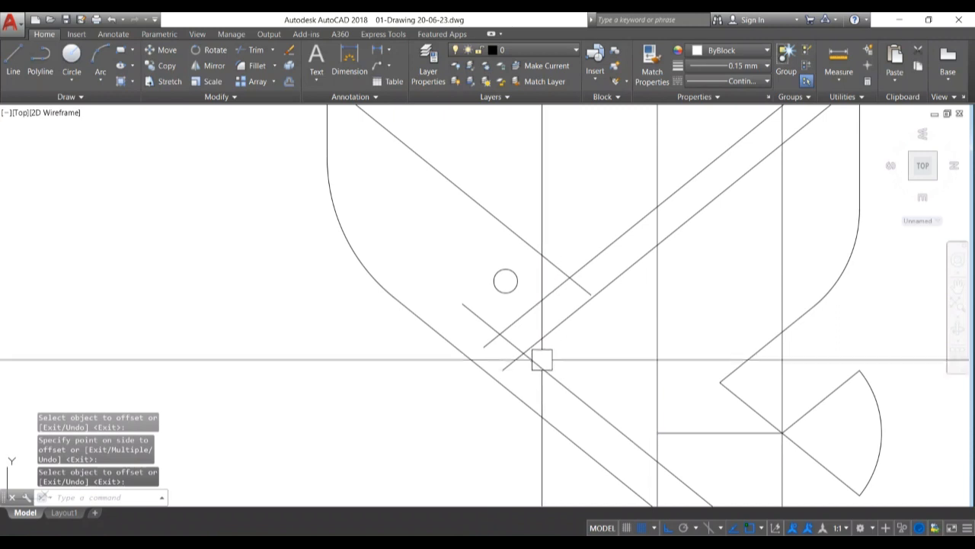
pyautogui.press('Return')
# Offset the lower falling diagonal by 5 towards the outer body edge at its lower left.
pyautogui.press('Return')
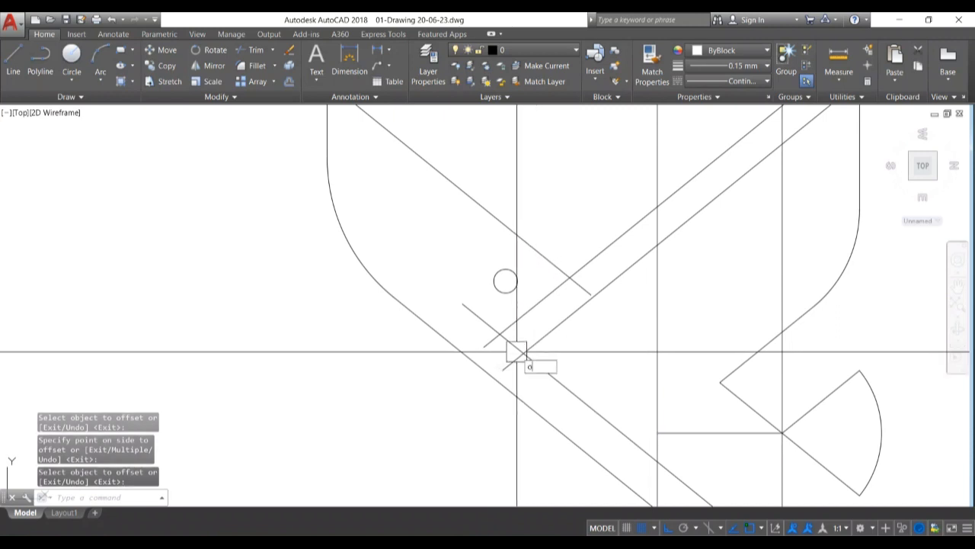
pyautogui.scroll(4, 516, 352)
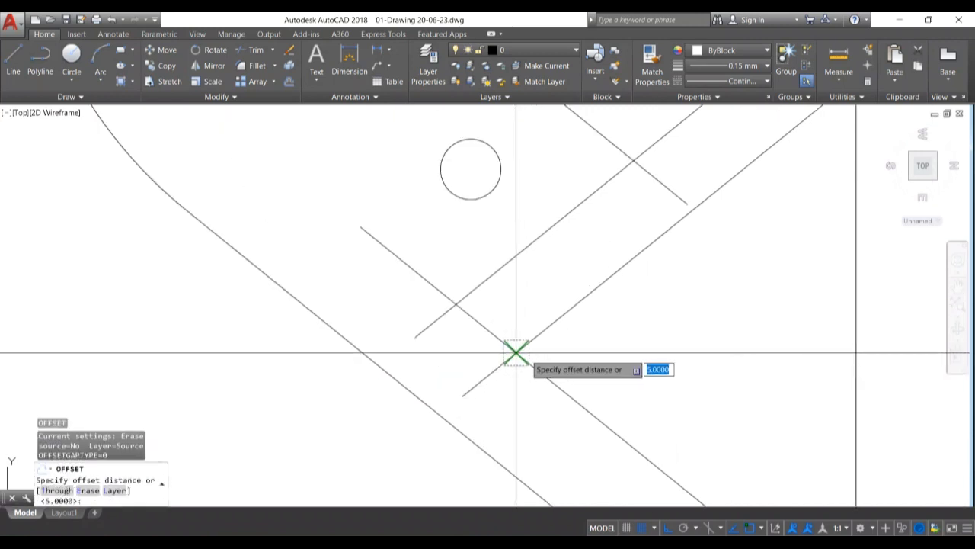
pyautogui.click(516, 353)
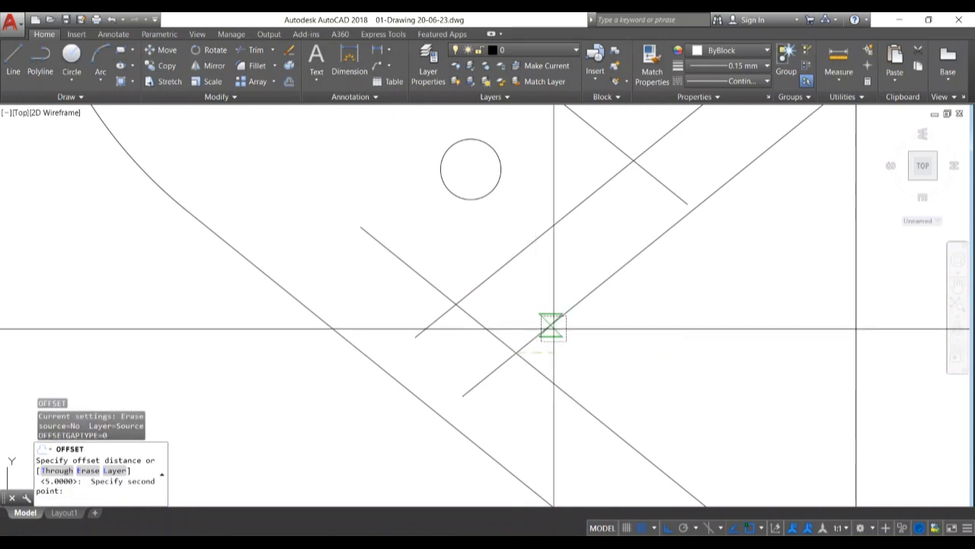
pyautogui.press('Return')
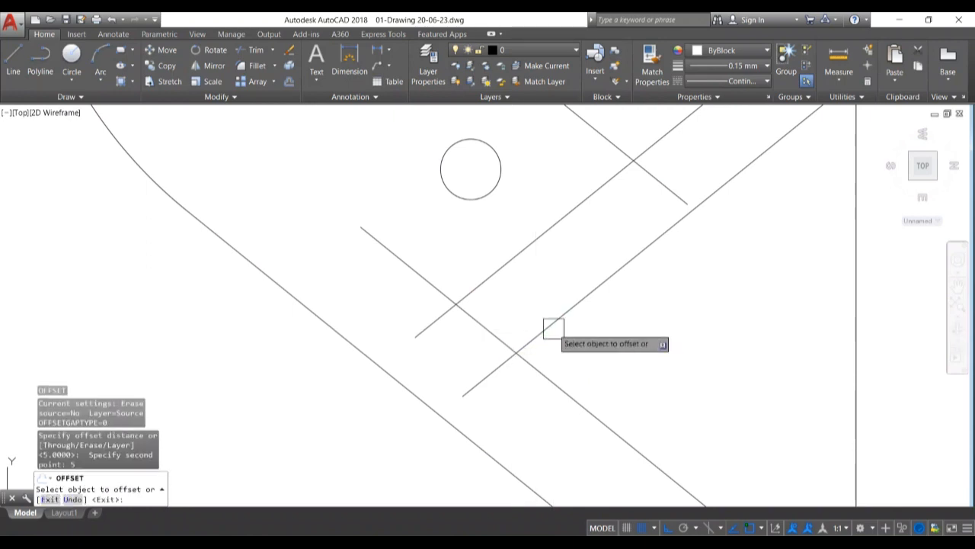
pyautogui.click(543, 368)
pyautogui.click(590, 366)
pyautogui.press('Return')
# Draw a circle of radius 12 centred where the new rising offset line crosses the original lower falling diagonal.
pyautogui.scroll(-4, 588, 392)
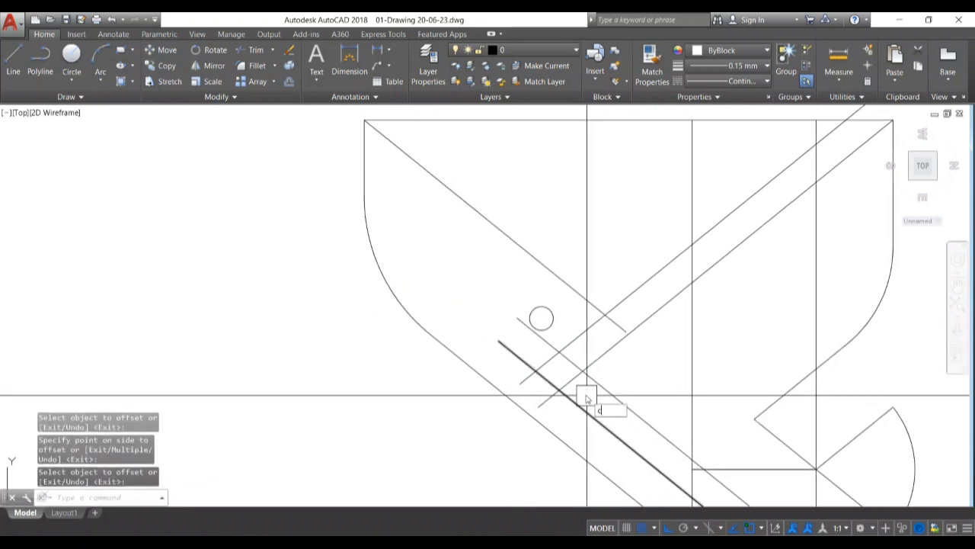
pyautogui.write('c')
pyautogui.press('Return')
pyautogui.click(559, 351)
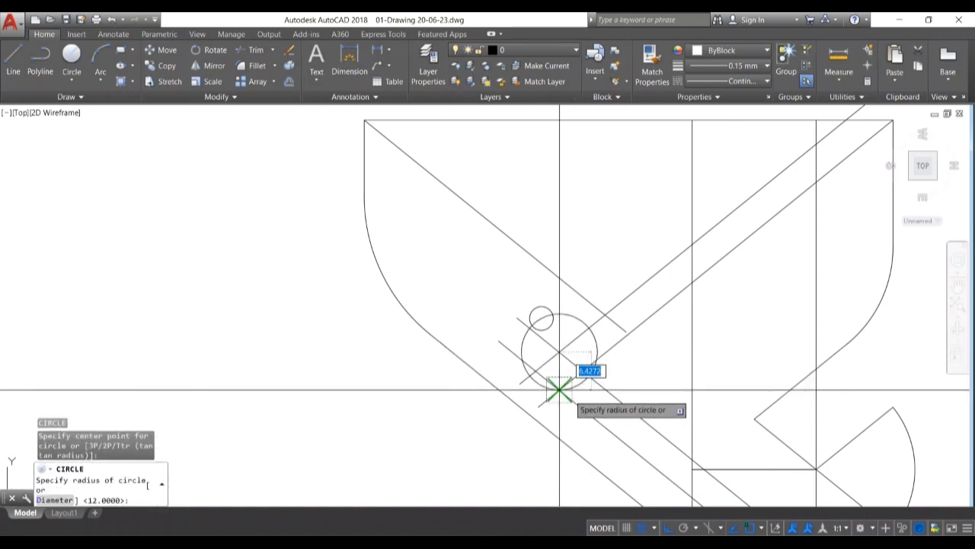
pyautogui.write('12')
pyautogui.press('Return')
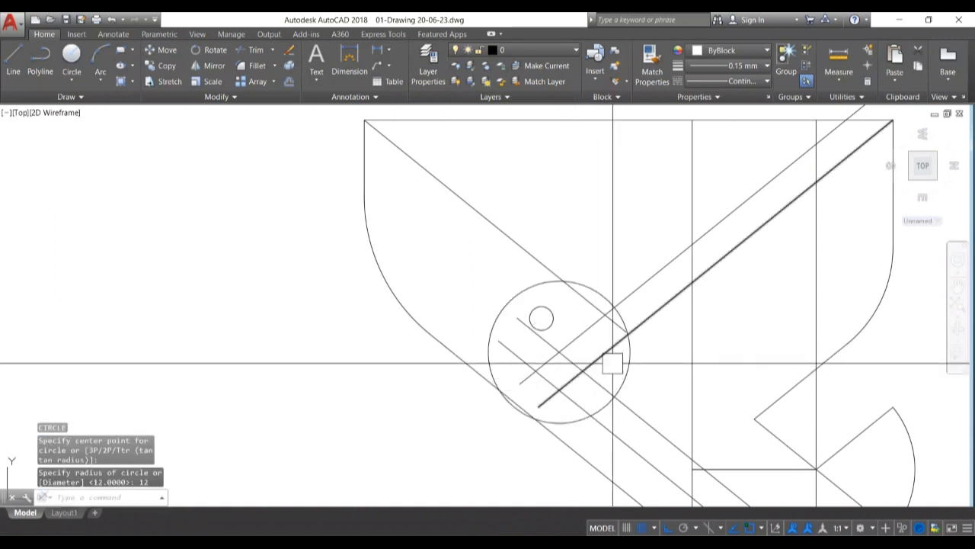
# Trim the head circle and the upper left diagonal between their crossing and the new rising offset line.
pyautogui.press('Return')
pyautogui.scroll(4, 593, 324)
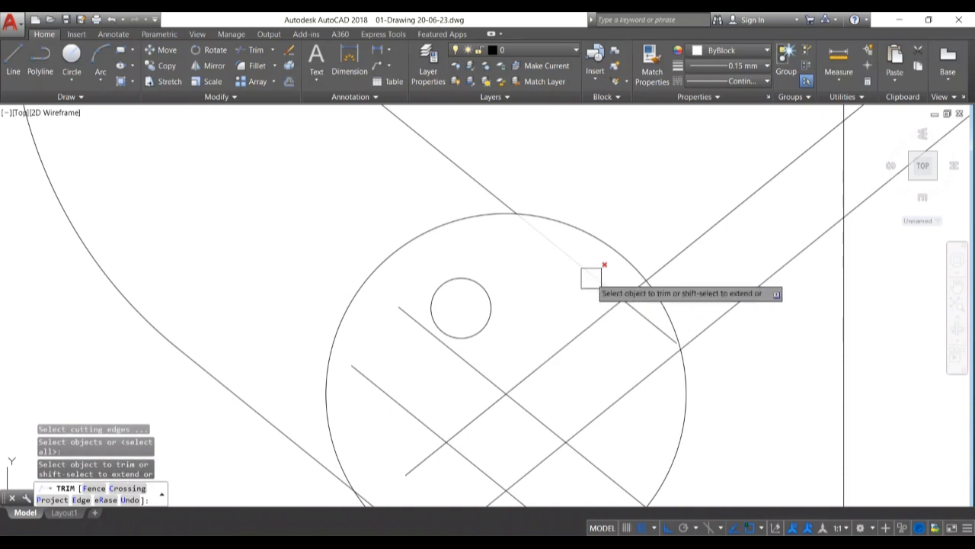
pyautogui.click(590, 246)
pyautogui.press('Return')
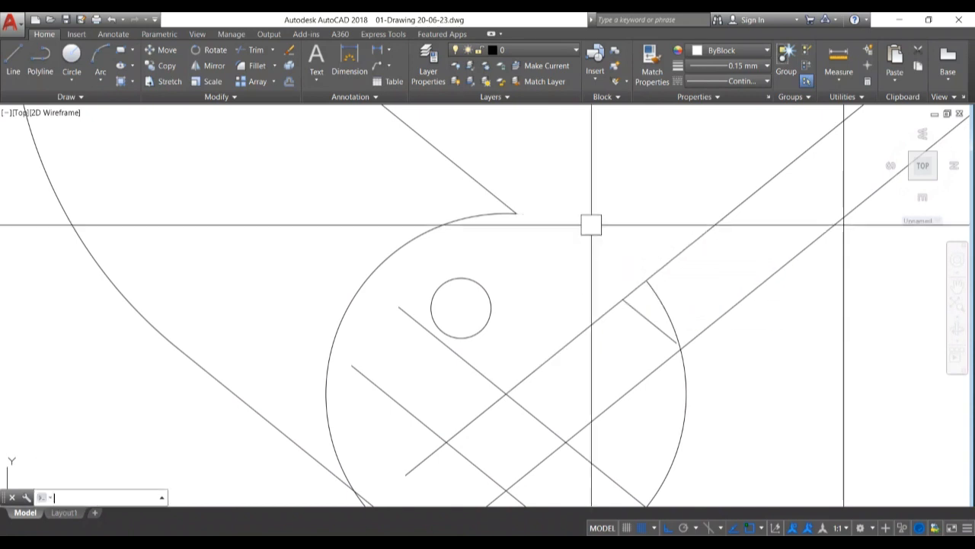
pyautogui.scroll(-4, 518, 355)
pyautogui.scroll(4, 529, 331)
pyautogui.write('c')
pyautogui.press('Return')
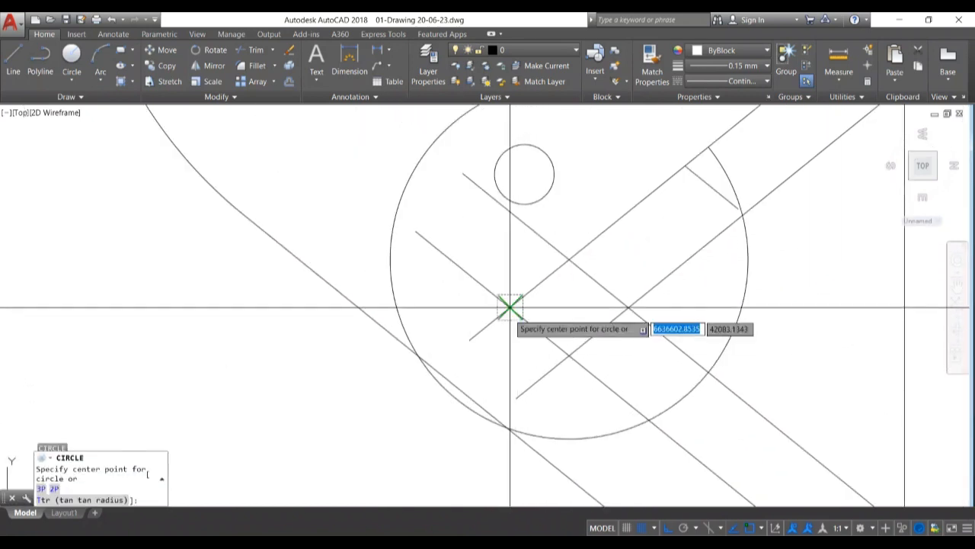
pyautogui.click(509, 307)
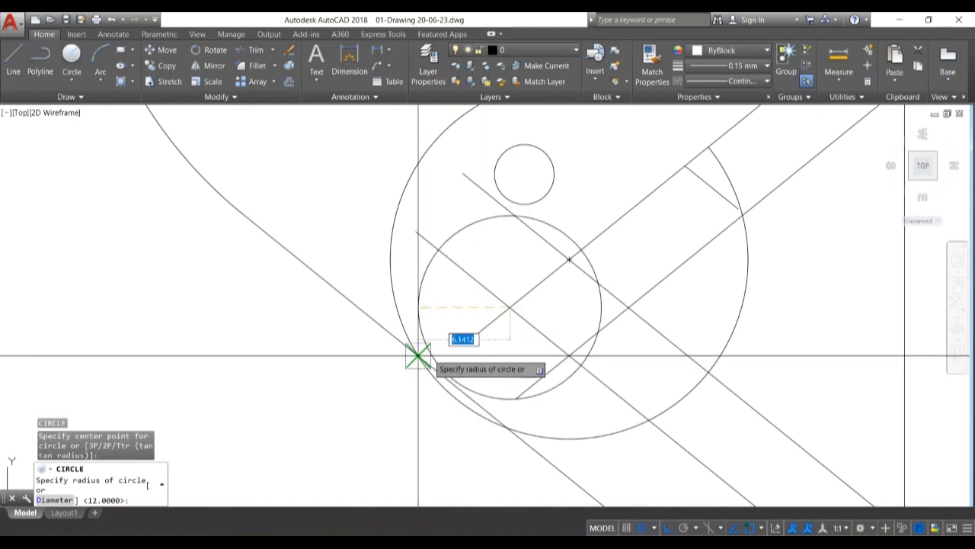
pyautogui.press('Escape')
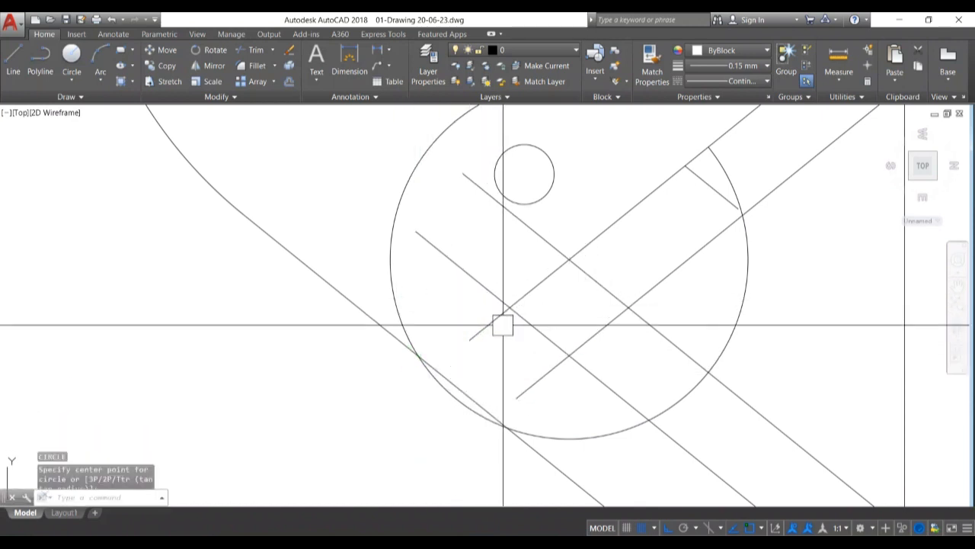
pyautogui.press('Escape')
# Draw a circle of radius 3.5 centred where the rising offset line crosses the newly offset falling line inside the head.
pyautogui.scroll(-4, 502, 328)
pyautogui.moveTo(513, 333); pyautogui.dragTo(494, 350, button='middle')
pyautogui.scroll(2, 499, 312)
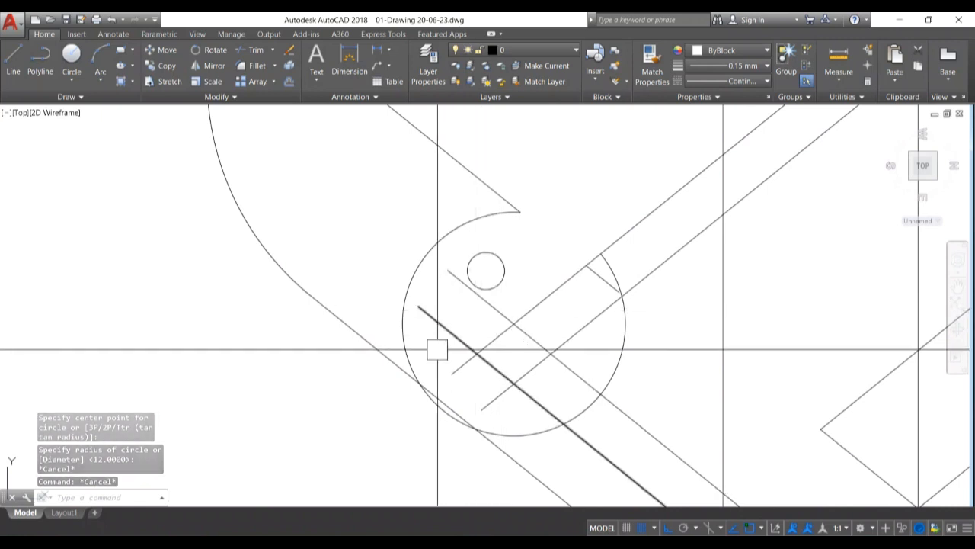
pyautogui.scroll(2, 433, 401)
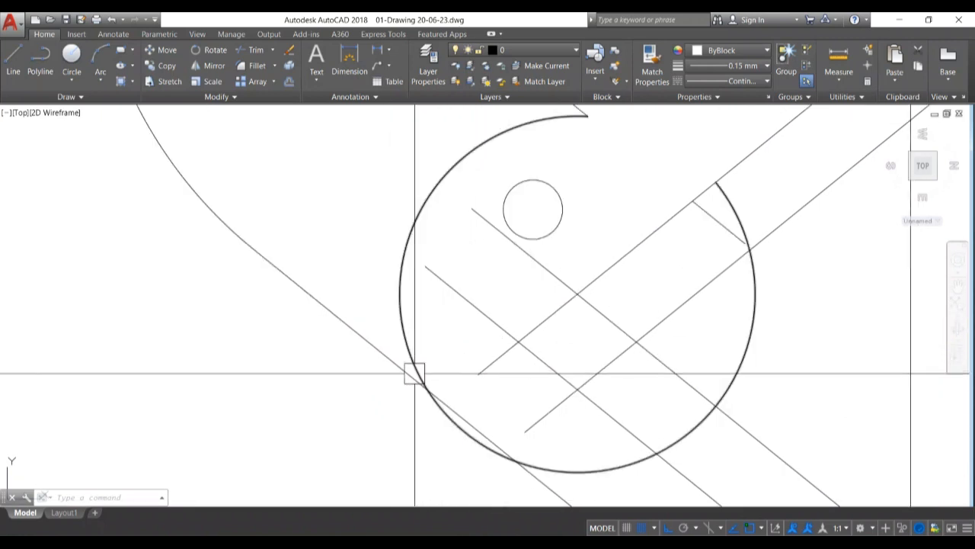
pyautogui.press('Return')
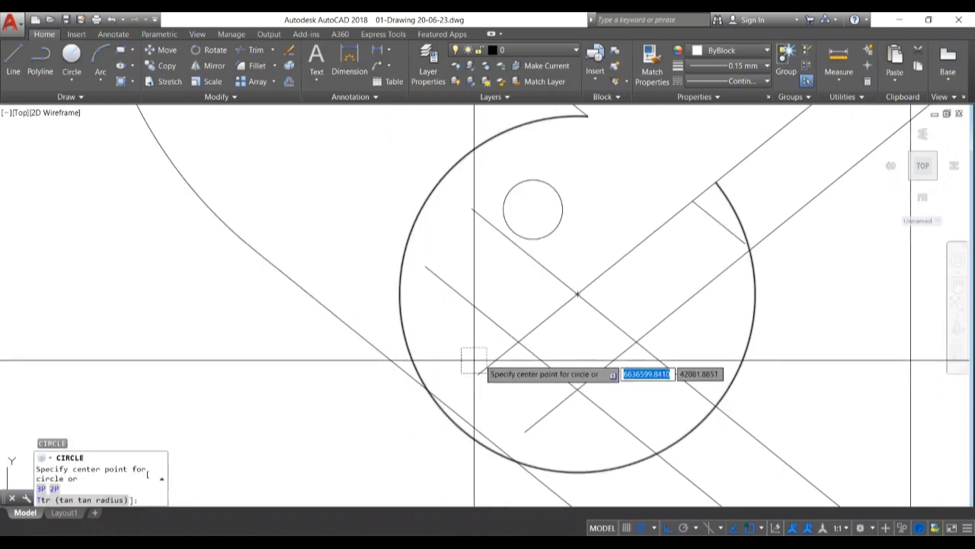
pyautogui.click(514, 344)
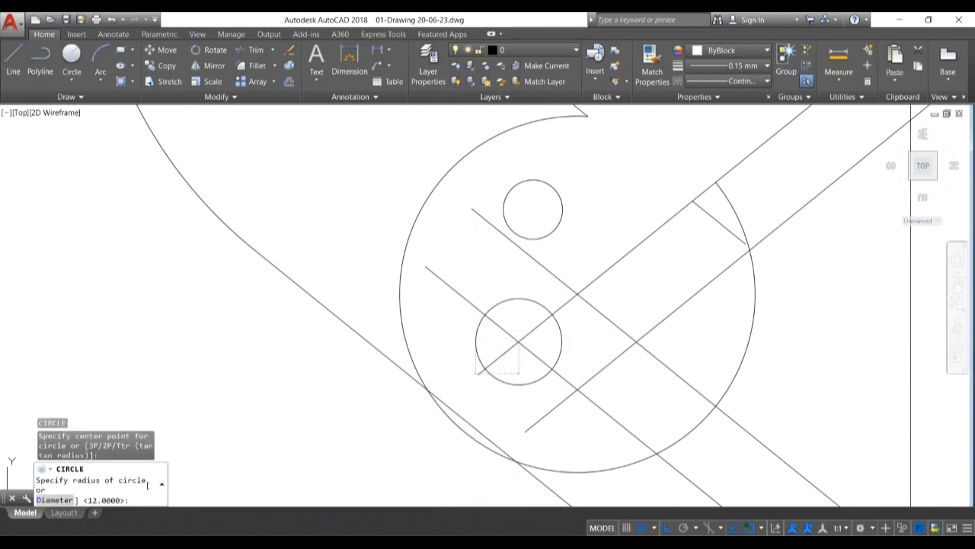
pyautogui.write('3.5')
pyautogui.press('Return')
# Move the radius 3.5 circle by its left quadrant onto the left quadrant of the radius 12 head arc.
pyautogui.click(467, 341)
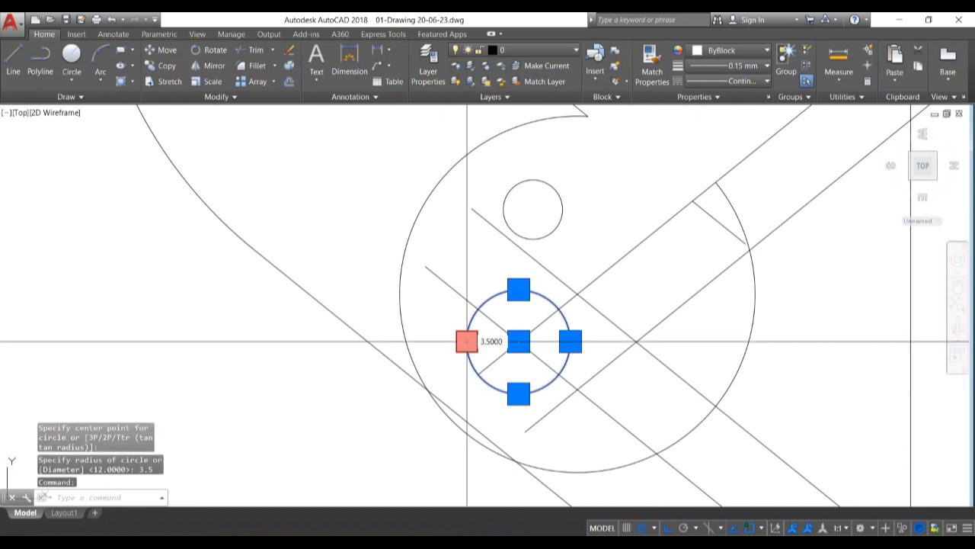
pyautogui.press('Return')
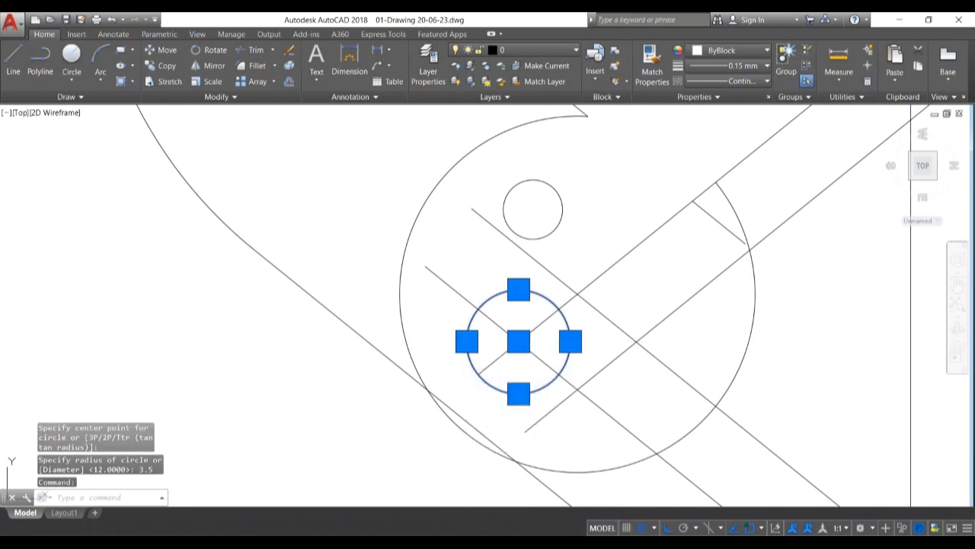
pyautogui.click(465, 340)
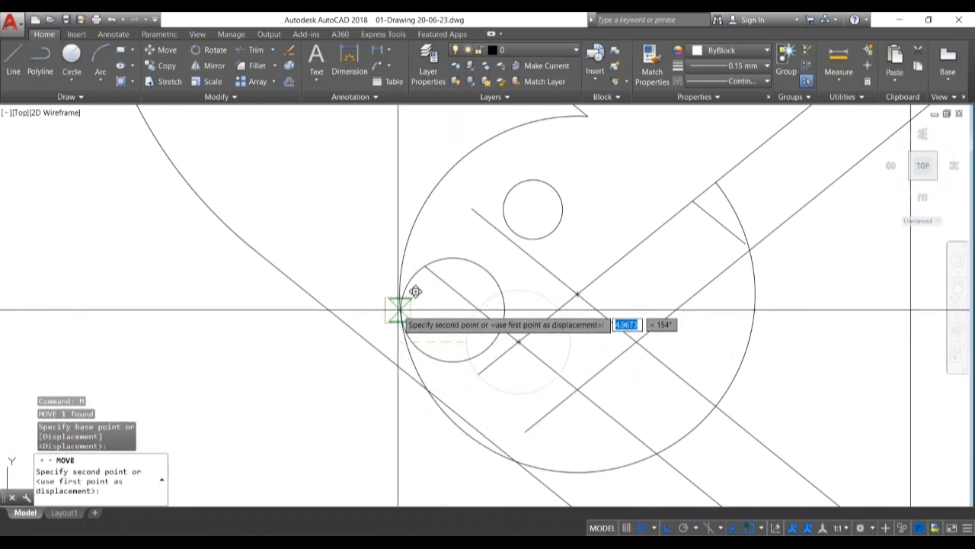
pyautogui.click(400, 294)
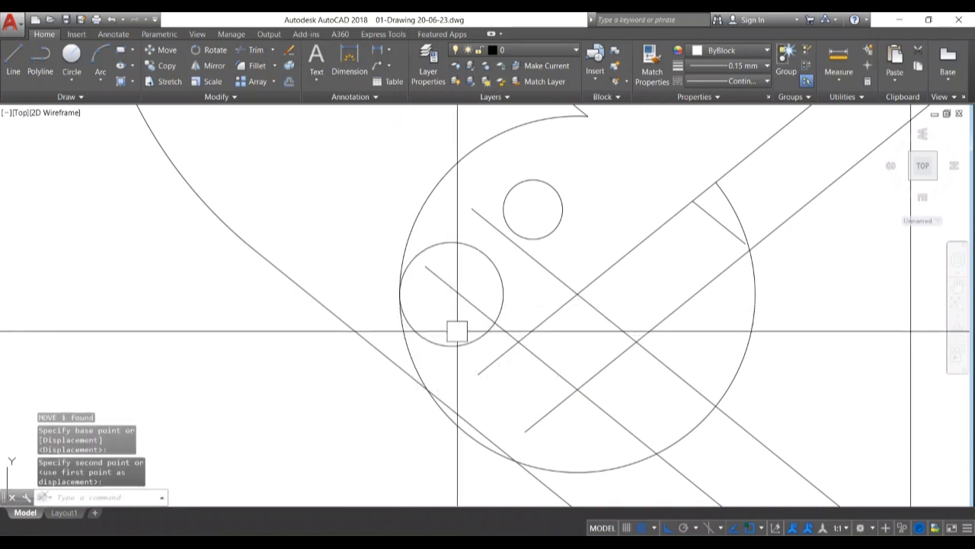
pyautogui.write('tr')
pyautogui.press('Return')
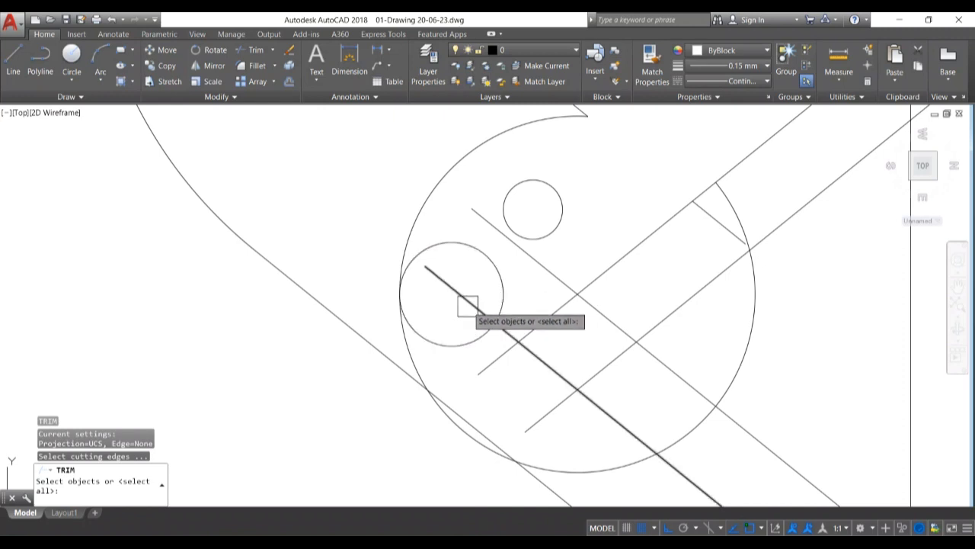
pyautogui.press('Escape')
pyautogui.press('Escape')
# Break the head arc from just above the outer body edge up to its left quadrant, where the radius 3.5 circle touches it.
pyautogui.scroll(-4, 452, 348)
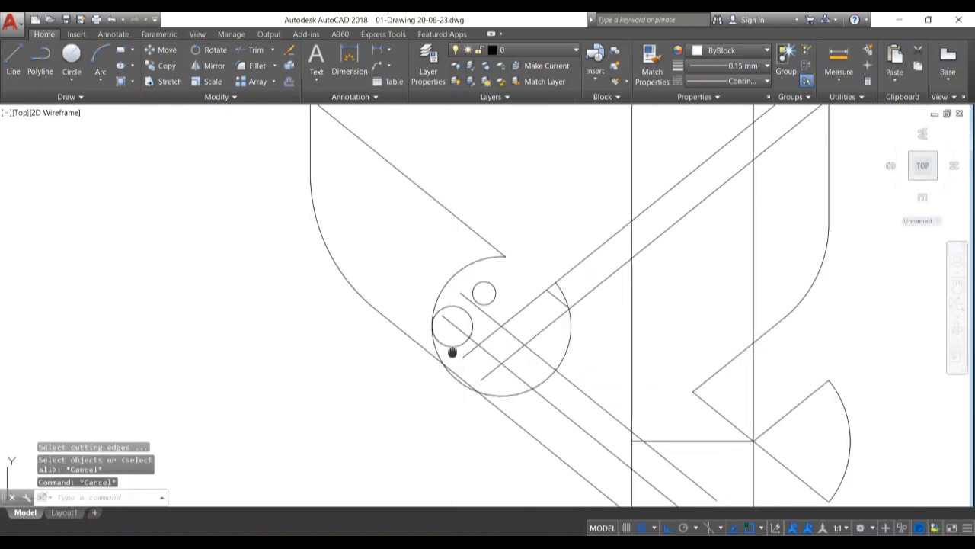
pyautogui.moveTo(452, 349); pyautogui.dragTo(350, 333, button='middle')
pyautogui.scroll(5, 346, 335)
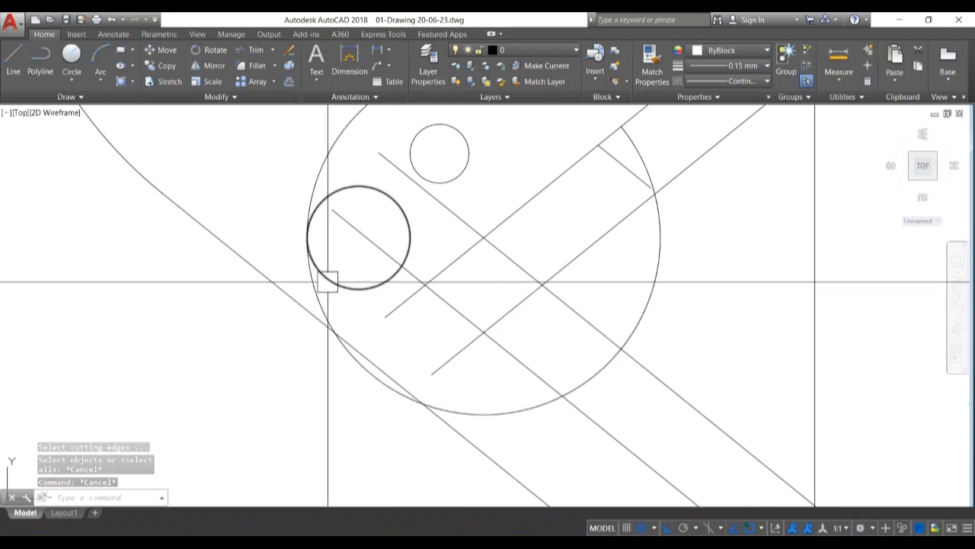
pyautogui.write('br')
pyautogui.press('Return')
pyautogui.click(323, 315)
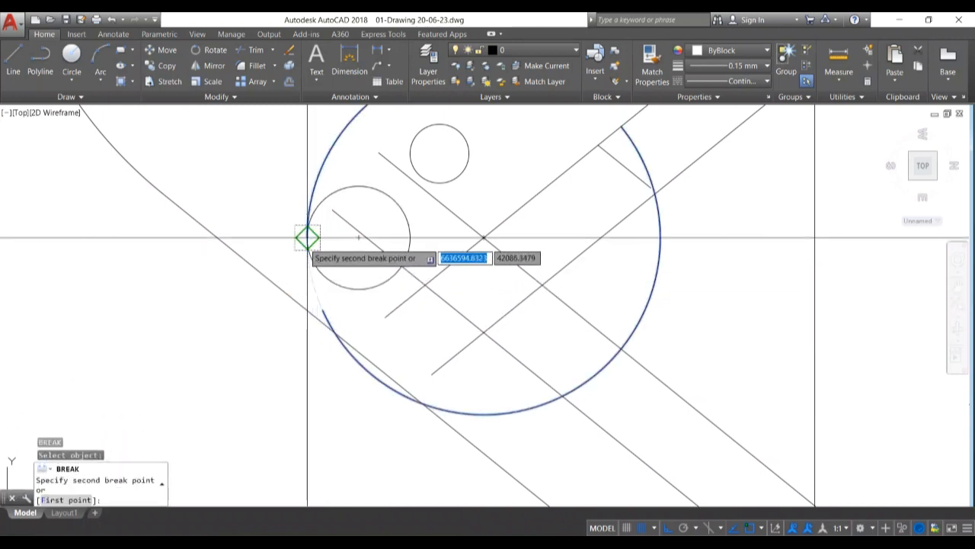
pyautogui.click(308, 238)
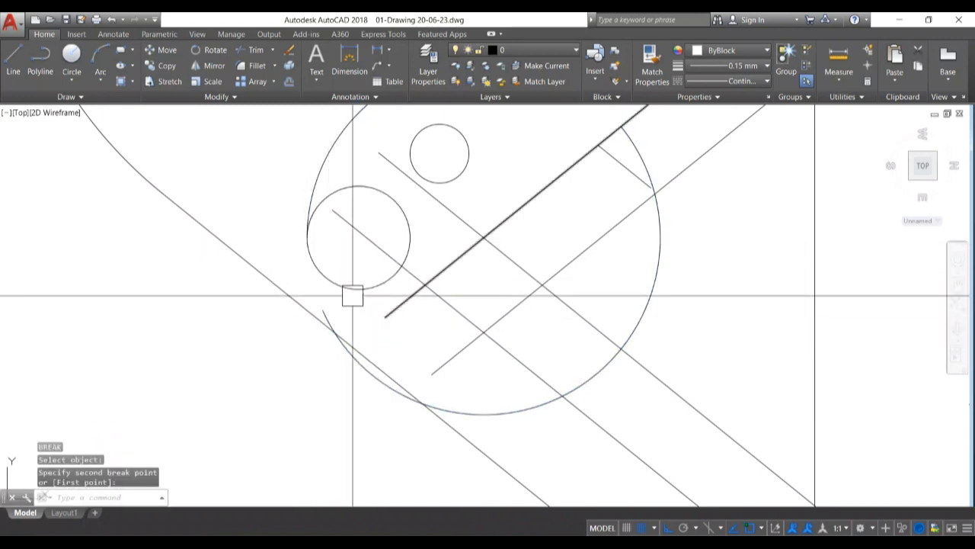
pyautogui.moveTo(350, 284); pyautogui.dragTo(364, 315, button='middle')
pyautogui.write('b')
pyautogui.press('Return')
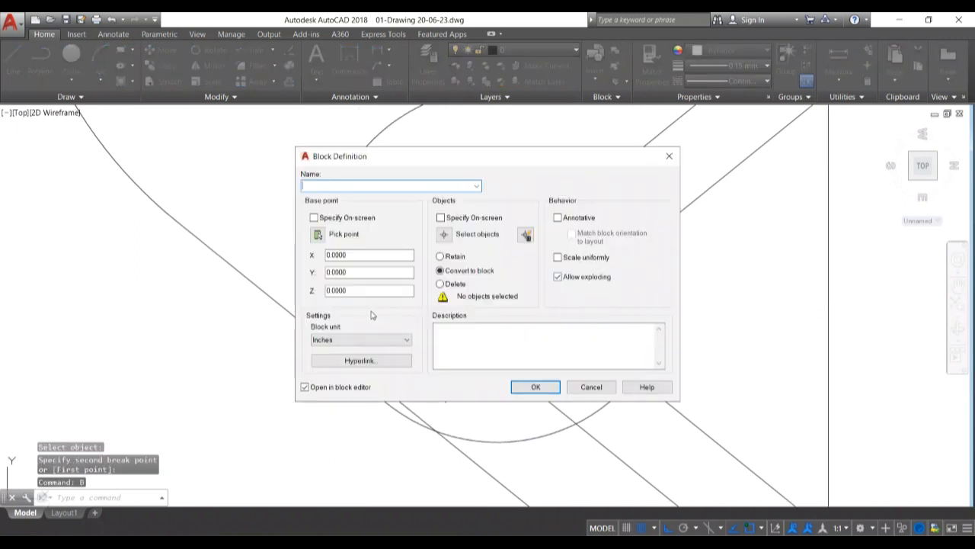
pyautogui.click(669, 155)
pyautogui.press('Escape')
pyautogui.press('Escape')
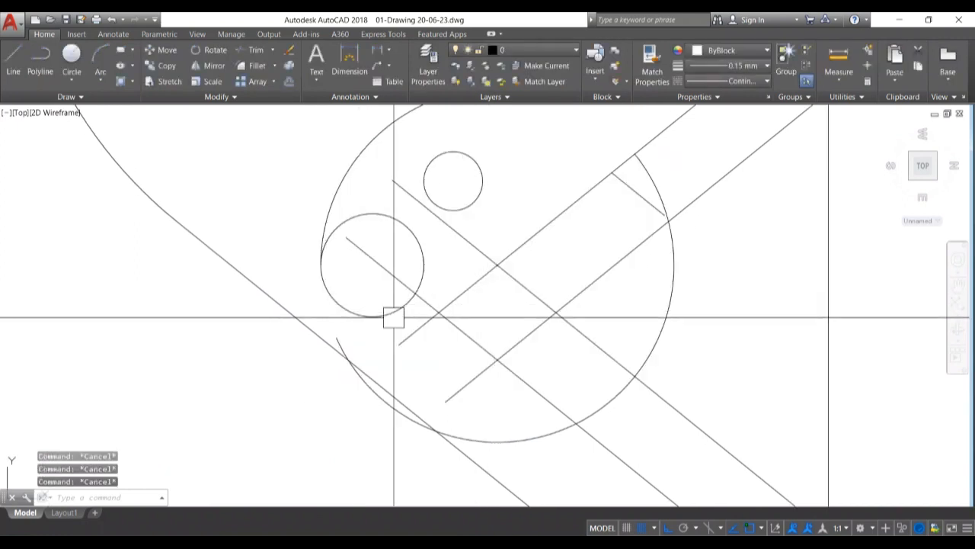
pyautogui.scroll(4, 392, 318)
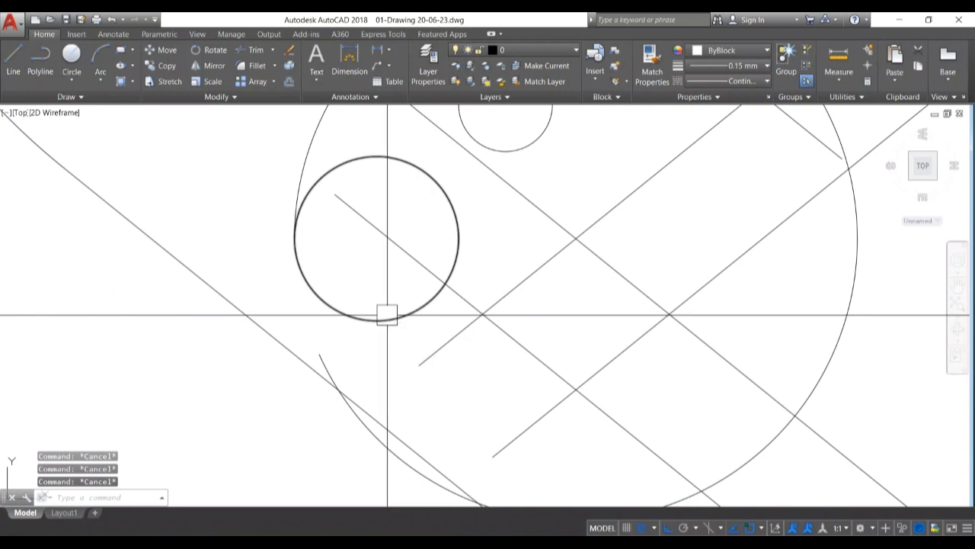
# Move the inner falling line below the eye so it touches the upper right side of the radius 3.5 circle.
pyautogui.scroll(2, 423, 304)
pyautogui.scroll(-5, 457, 355)
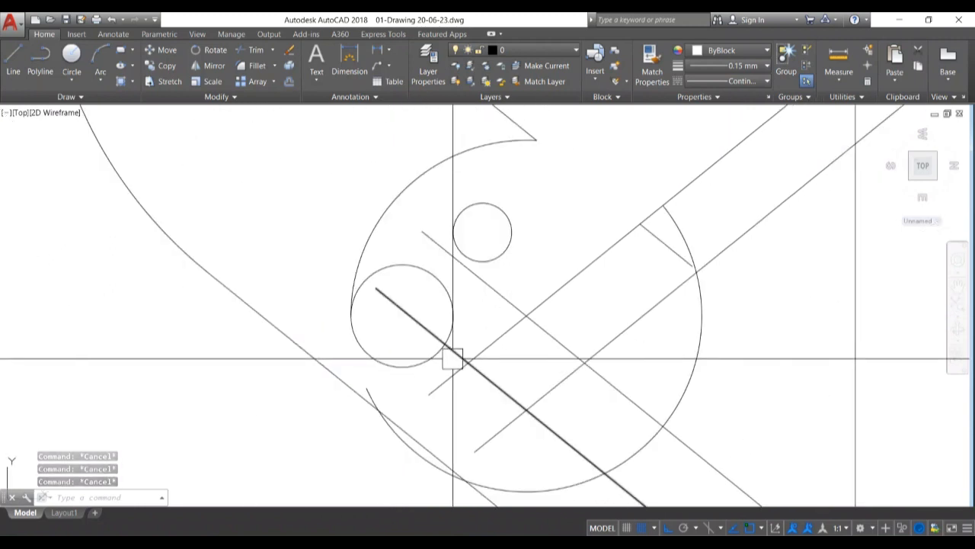
pyautogui.write('m')
pyautogui.press('Return')
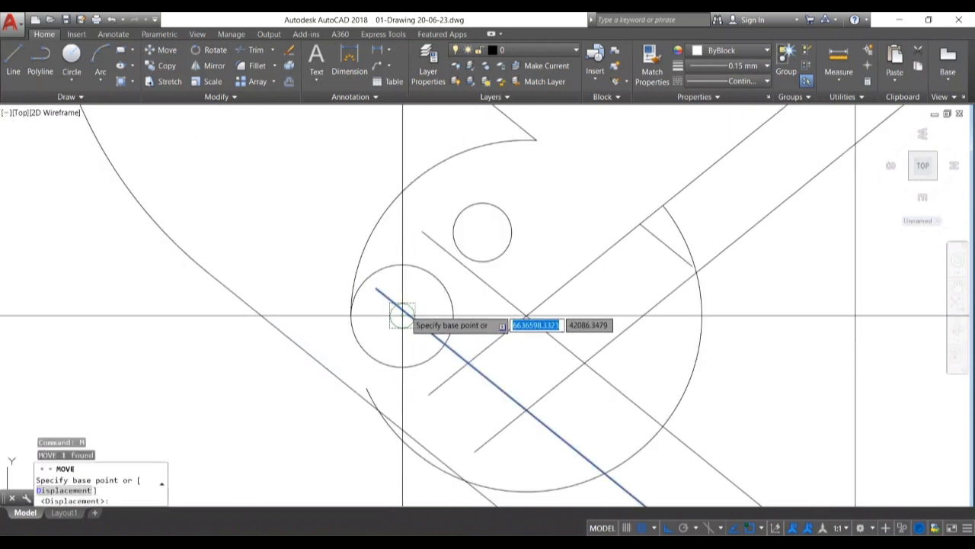
pyautogui.scroll(2, 451, 352)
pyautogui.click(451, 351)
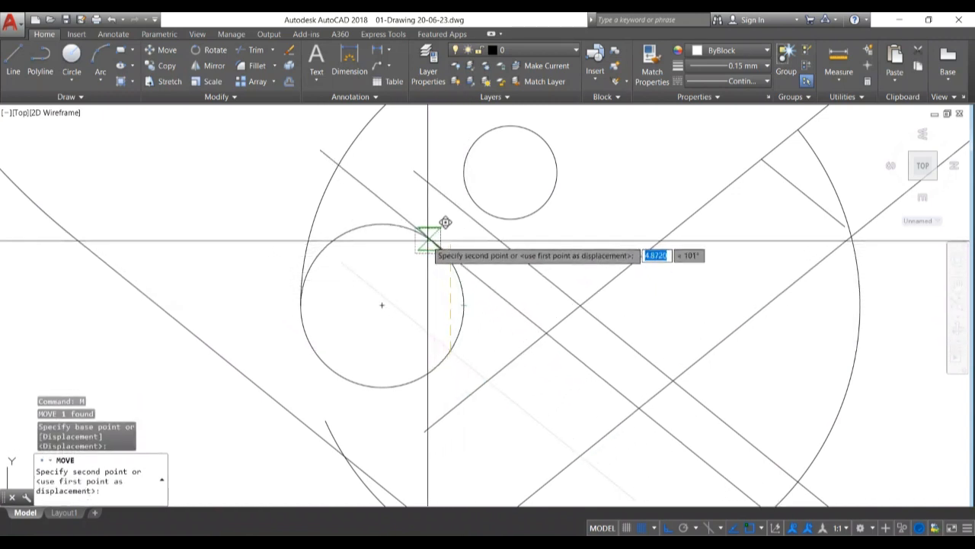
pyautogui.click(461, 306)
pyautogui.scroll(-2, 469, 308)
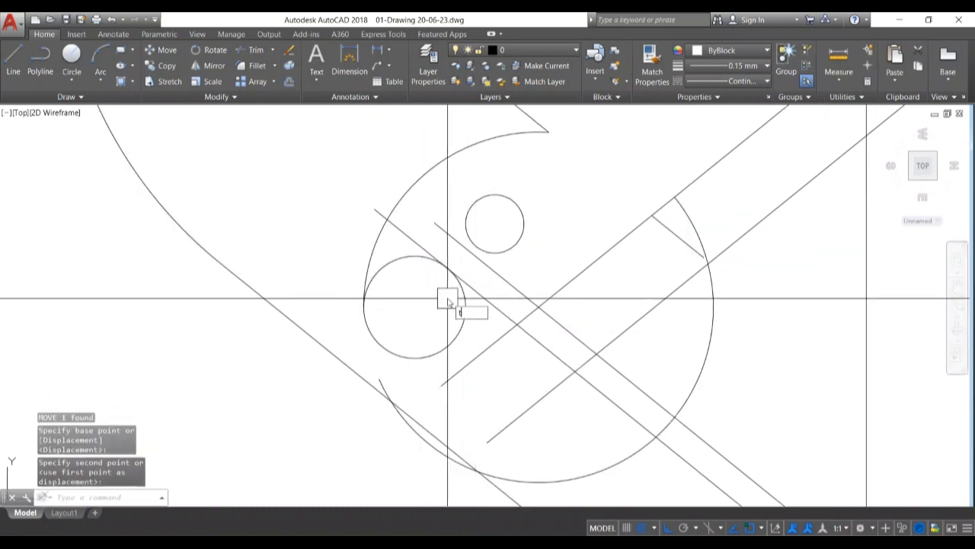
# Trim the moved falling line between the radius 3.5 circle and the head arc, and erase the stub outside the head.
pyautogui.write('tr')
pyautogui.press('Return')
pyautogui.press('Return')
pyautogui.press('Escape')
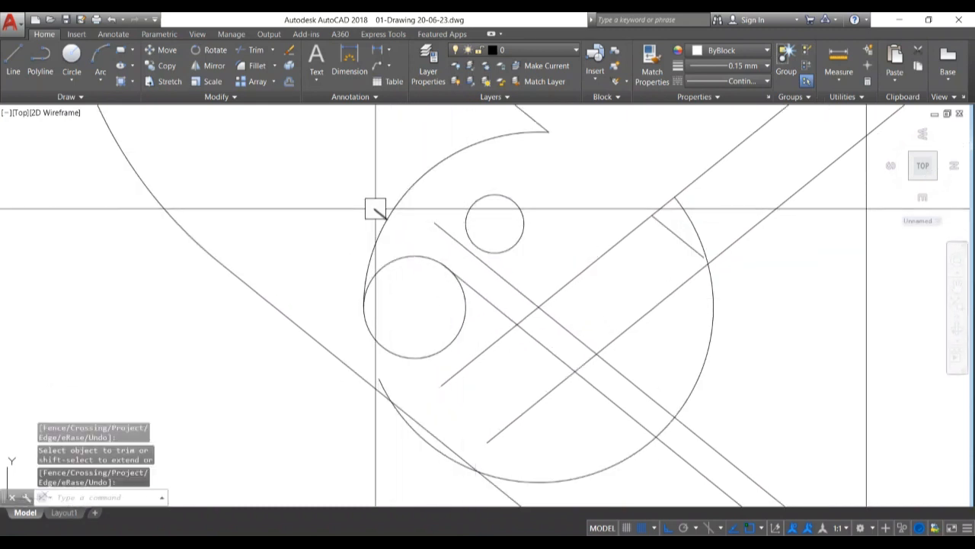
pyautogui.click(377, 211)
pyautogui.press('Delete')
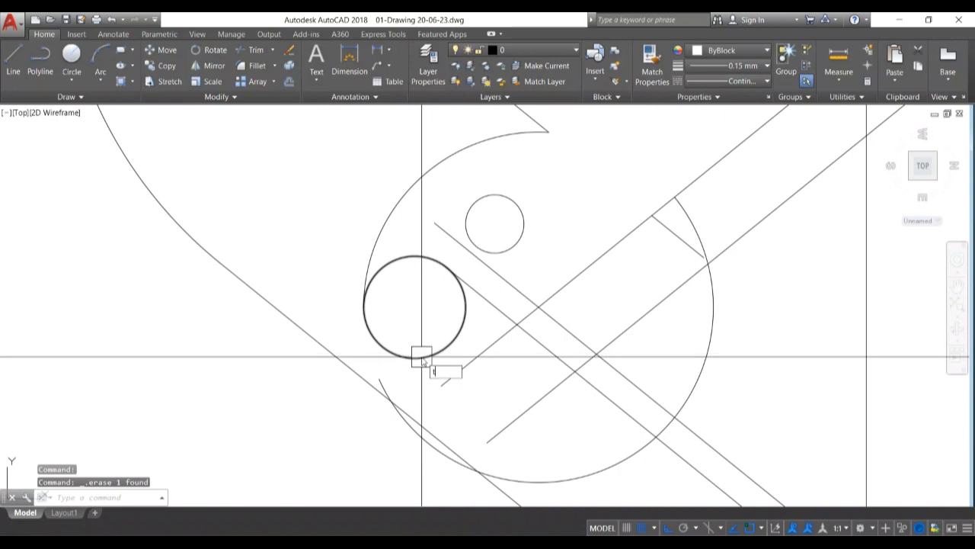
# Trim away the lower part of the radius 3.5 circle, keeping the upper arc from the beak tip to the falling line.
pyautogui.write('tr')
pyautogui.press('Return')
pyautogui.press('Return')
pyautogui.scroll(-3, 405, 346)
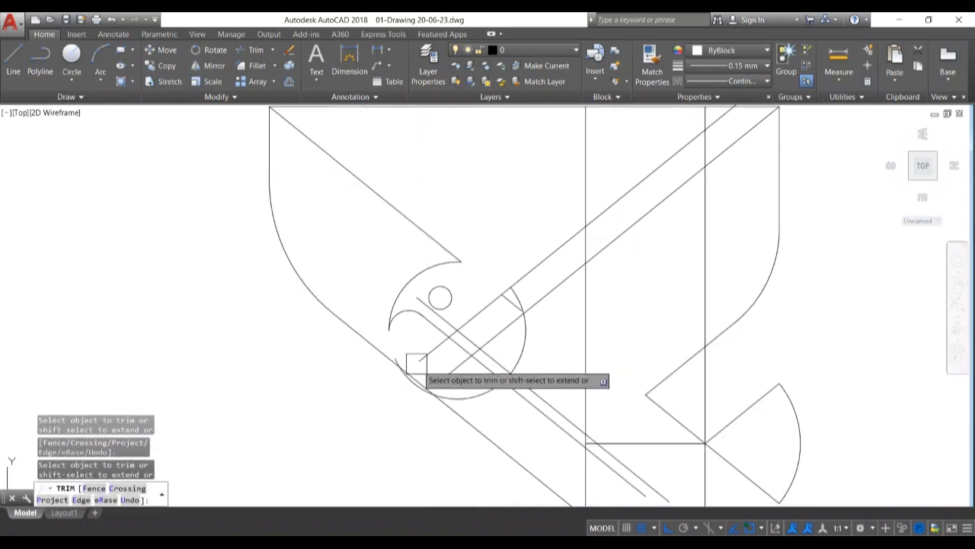
pyautogui.press('Return')
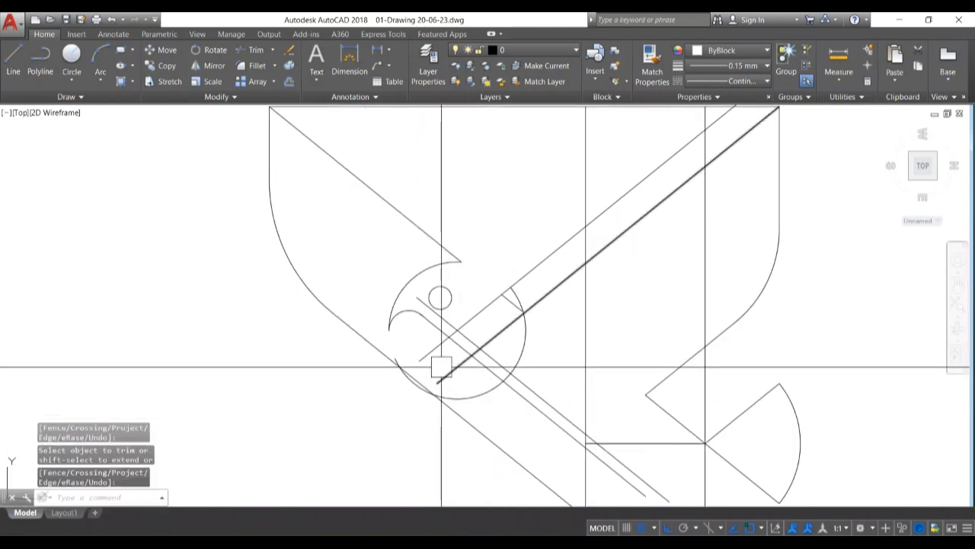
# Trim the lower falling line and the outer rising line past their crossing so they form the corner below the head.
pyautogui.write('tr')
pyautogui.press('Return')
pyautogui.press('Return')
pyautogui.scroll(3, 454, 352)
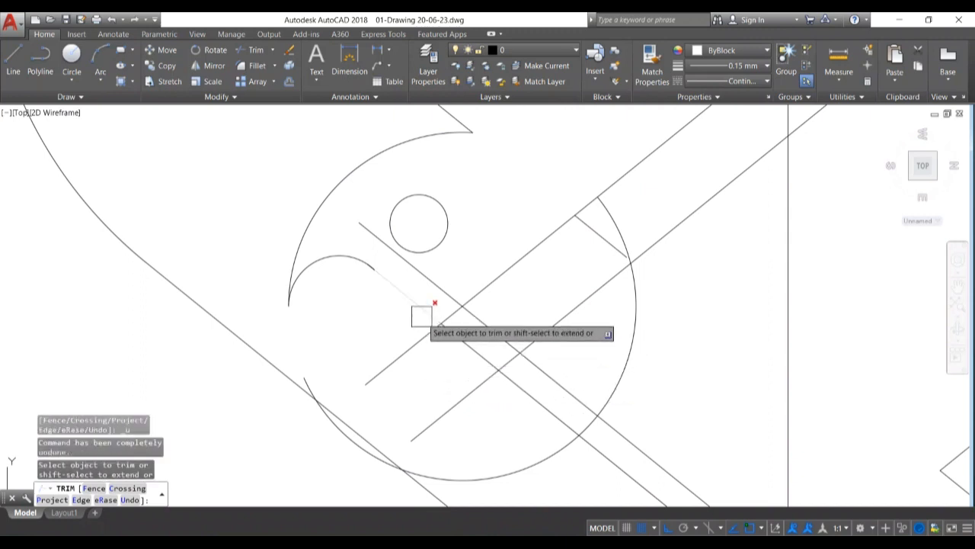
pyautogui.click(512, 386)
pyautogui.click(461, 402)
pyautogui.press('Return')
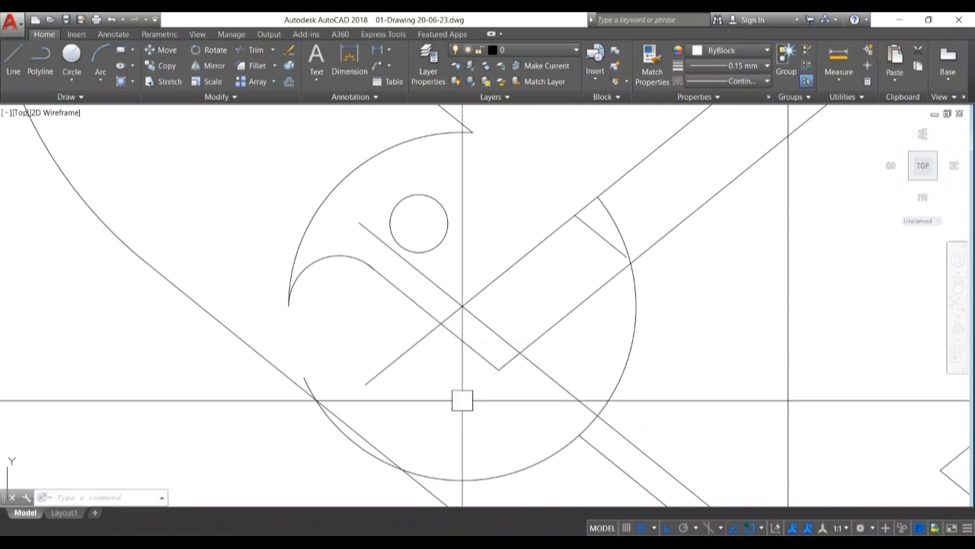
# Erase the two crossing construction lines inside the head, the lower head arc and the leftover falling segment.
pyautogui.scroll(-2, 452, 379)
pyautogui.click(473, 319)
pyautogui.click(478, 343)
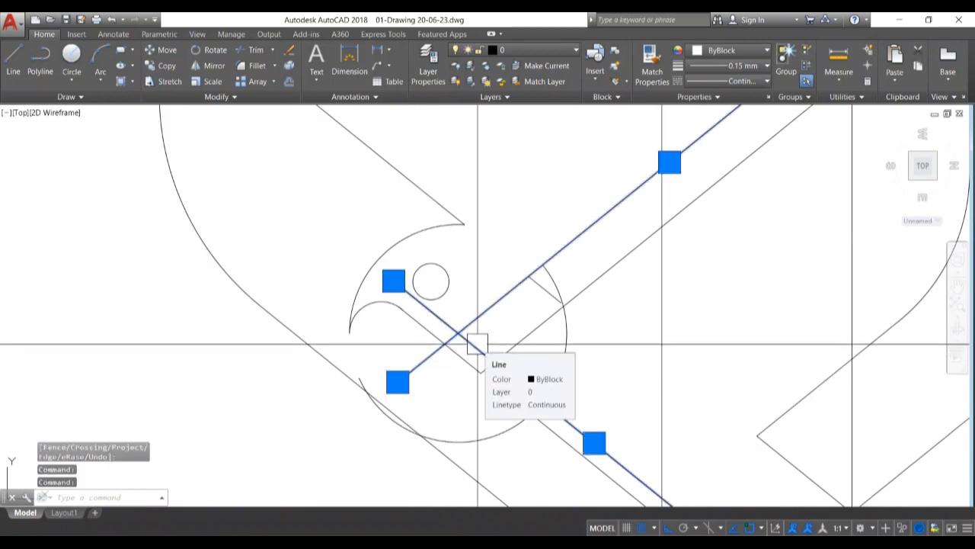
pyautogui.press('Delete')
pyautogui.moveTo(562, 432); pyautogui.dragTo(504, 329, button='middle')
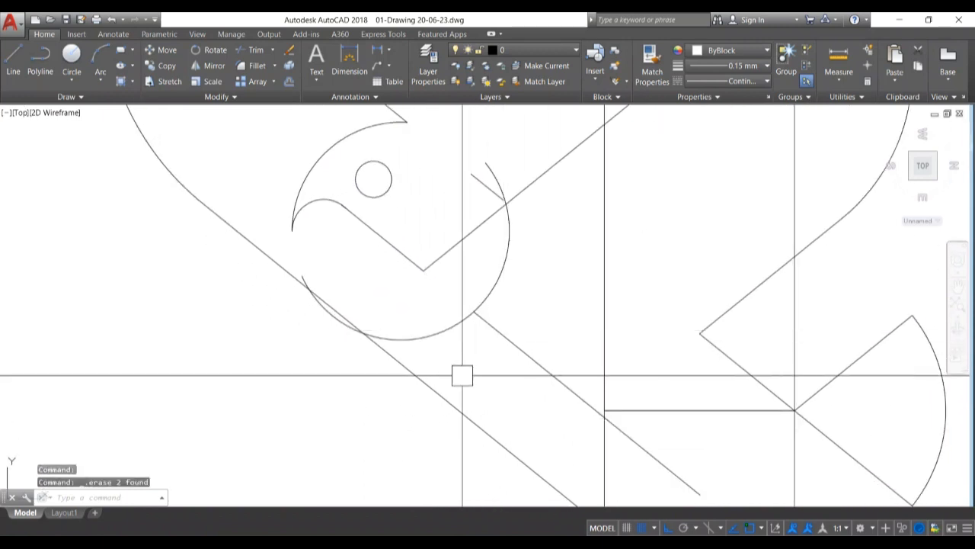
pyautogui.scroll(-2, 409, 355)
pyautogui.click(454, 343)
pyautogui.press('Delete')
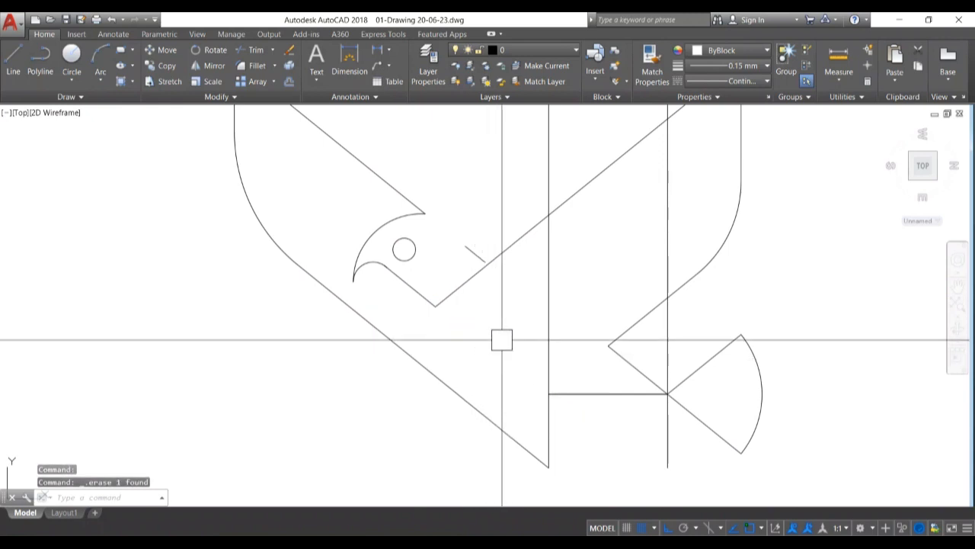
# Erase the short stray segment beside the head and the two vertical construction lines through the body.
pyautogui.moveTo(465, 235); pyautogui.dragTo(487, 315, button='middle')
pyautogui.click(570, 344)
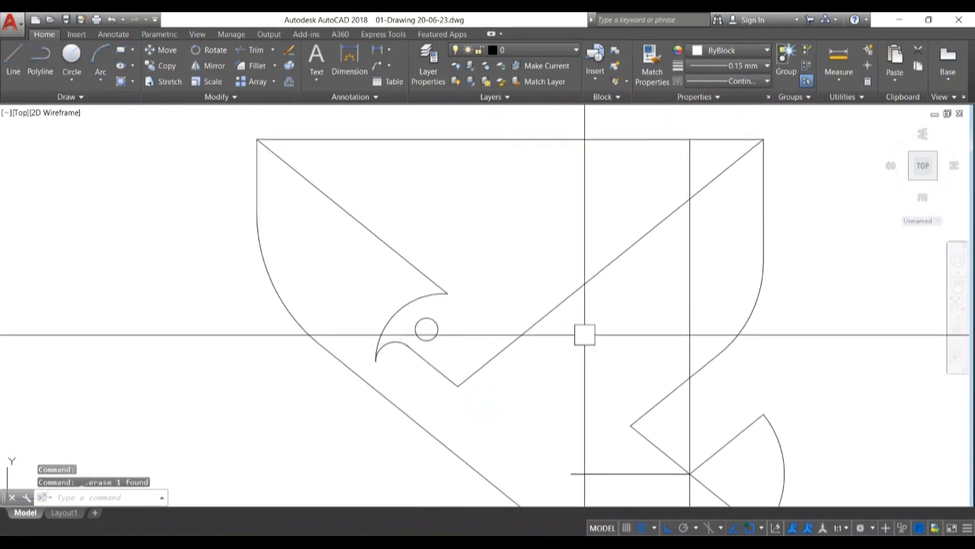
pyautogui.press('Delete')
# Draw a vertical line from the free end of the horizontal tail edge down to the body's lower tip.
pyautogui.moveTo(687, 299); pyautogui.dragTo(654, 209, button='middle')
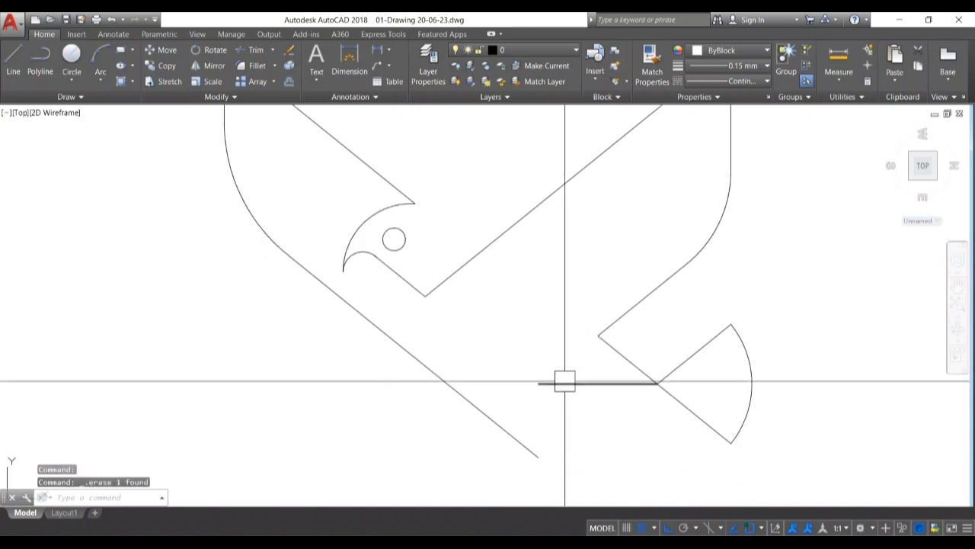
pyautogui.press('l')
pyautogui.press('Return')
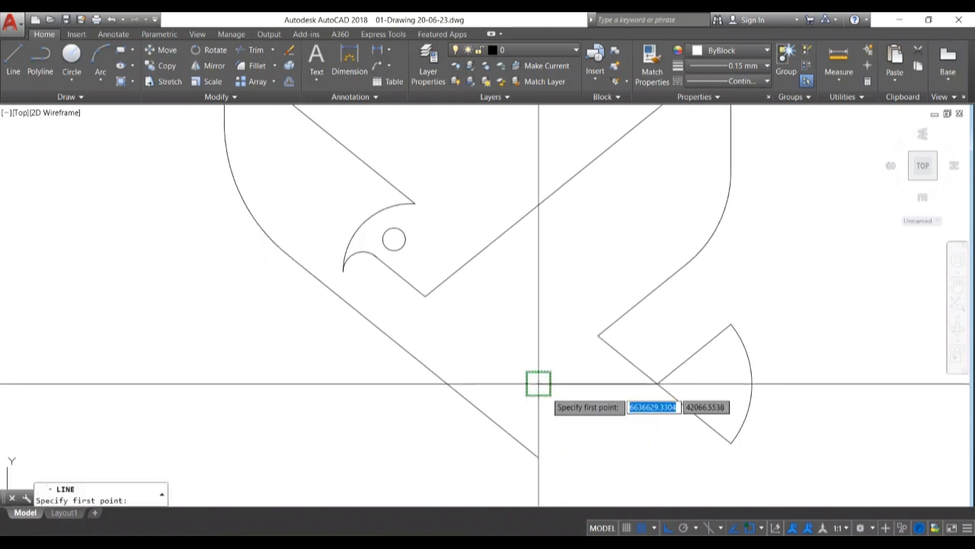
pyautogui.scroll(2, 538, 379)
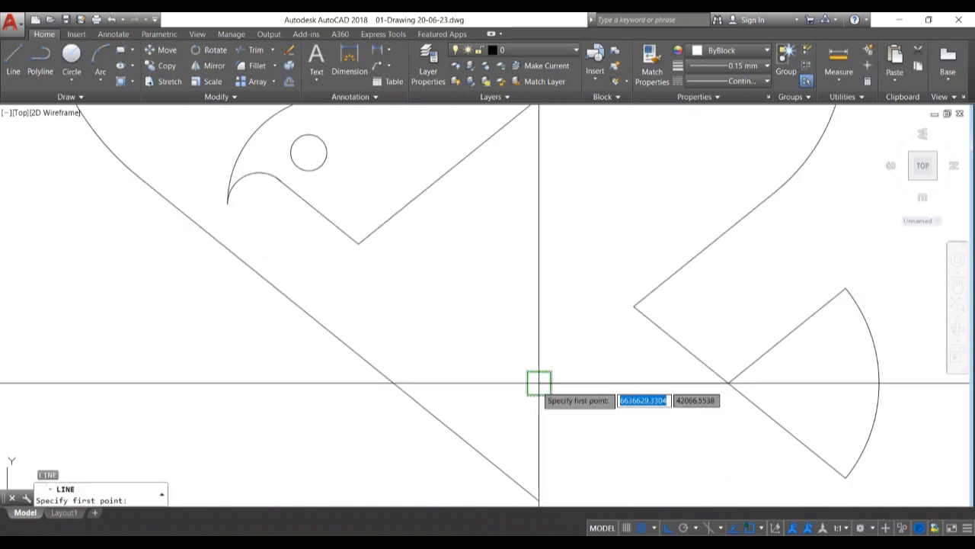
pyautogui.click(538, 382)
pyautogui.click(539, 500)
pyautogui.press('Return')
# Erase the horizontal line joining the two wing tips and save the drawing.
pyautogui.scroll(-4, 540, 408)
pyautogui.moveTo(552, 410); pyautogui.dragTo(651, 428, button='middle')
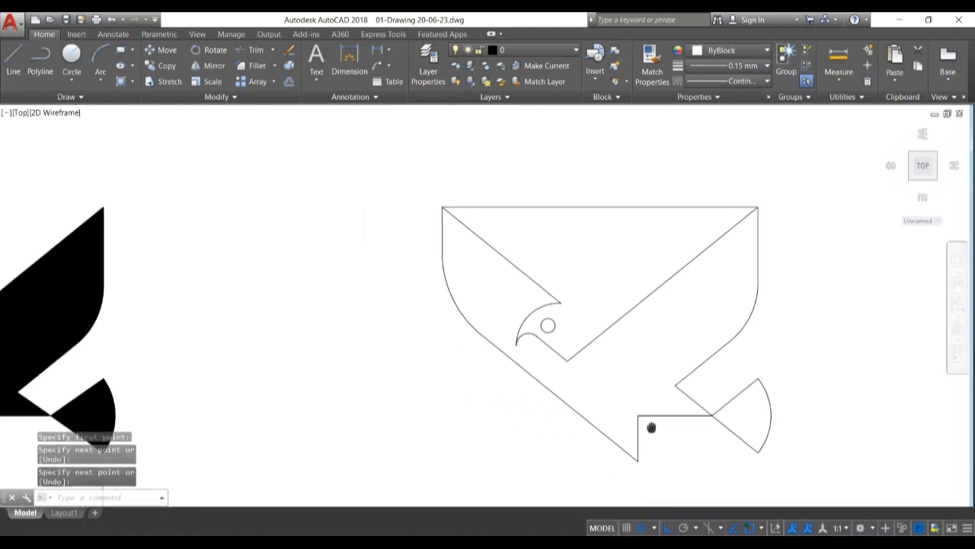
pyautogui.click(599, 207)
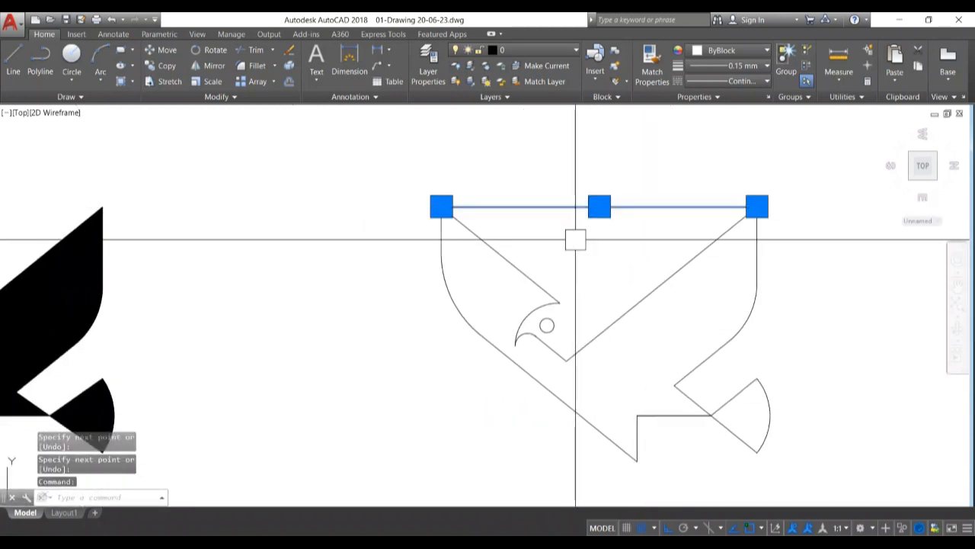
pyautogui.press('Delete')
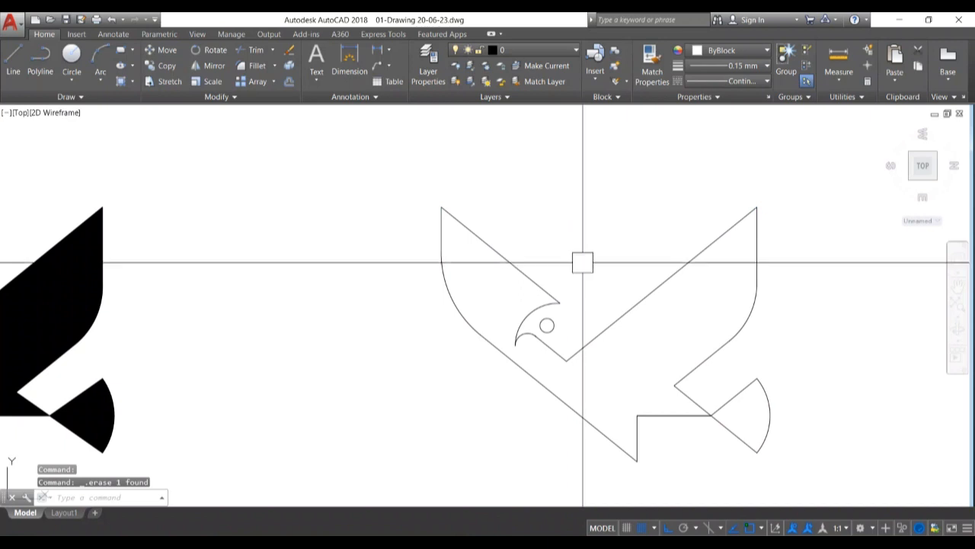
pyautogui.hotkey('ctrl', 's')
# Compare the outlined bird, especially its head, with the filled reference logo.
pyautogui.scroll(2, 576, 305)
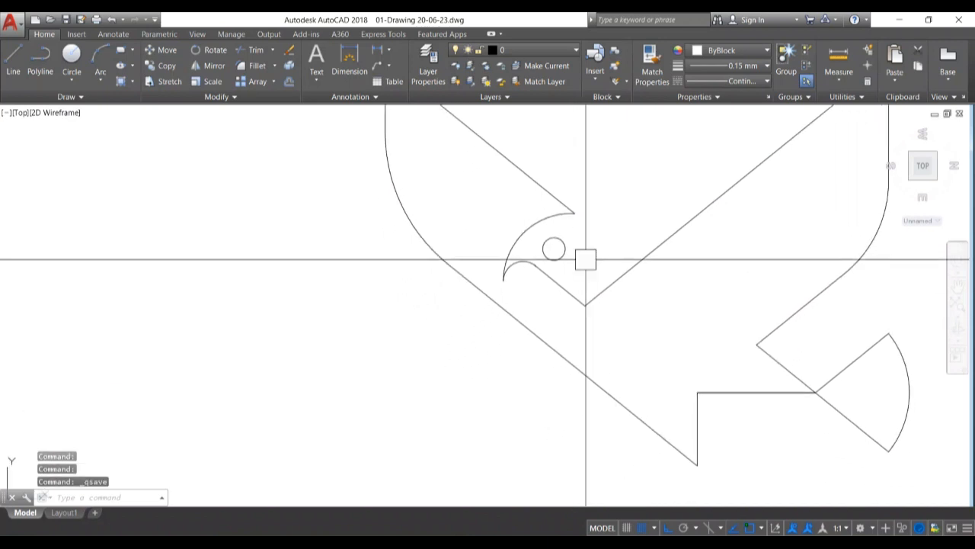
pyautogui.scroll(-2, 585, 259)
pyautogui.scroll(-2, 586, 259)
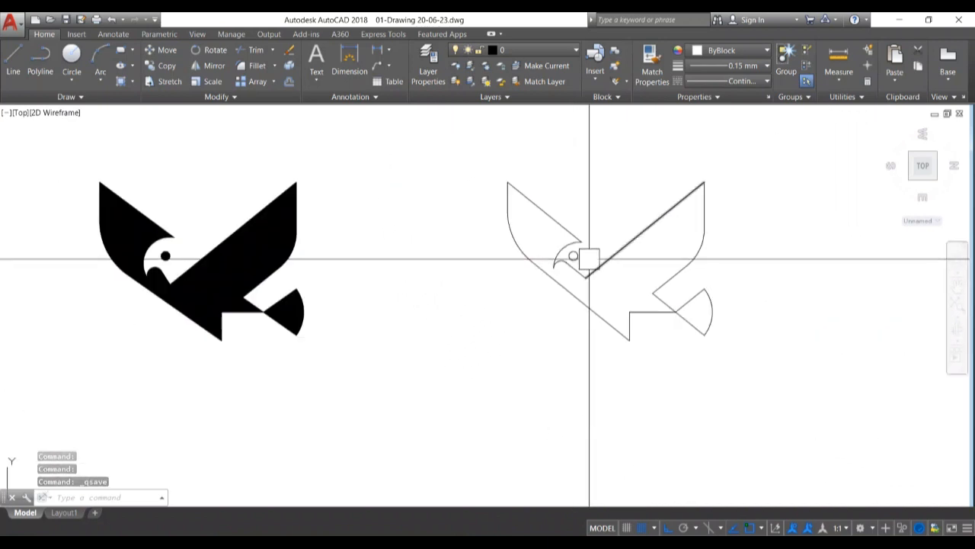
pyautogui.moveTo(594, 261); pyautogui.dragTo(648, 262, button='middle')
pyautogui.scroll(2, 621, 264)
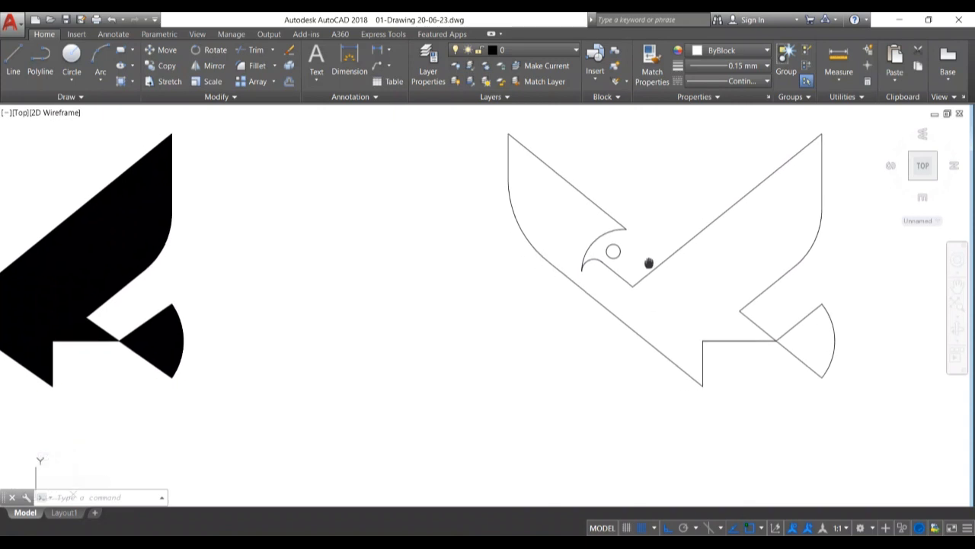
pyautogui.scroll(-2, 725, 229)
pyautogui.scroll(2, 633, 261)
pyautogui.scroll(2, 680, 228)
# Extend the upper head arc past the end of the left wing's inner edge to the rising wing line.
pyautogui.moveTo(679, 227); pyautogui.dragTo(603, 251, button='middle')
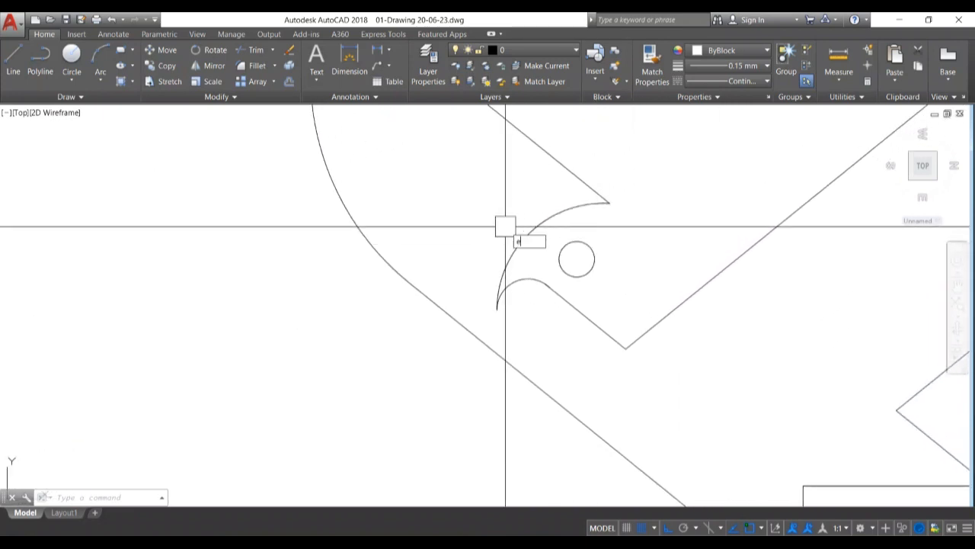
pyautogui.write('x')
pyautogui.press('Return')
pyautogui.press('Return')
pyautogui.click(577, 205)
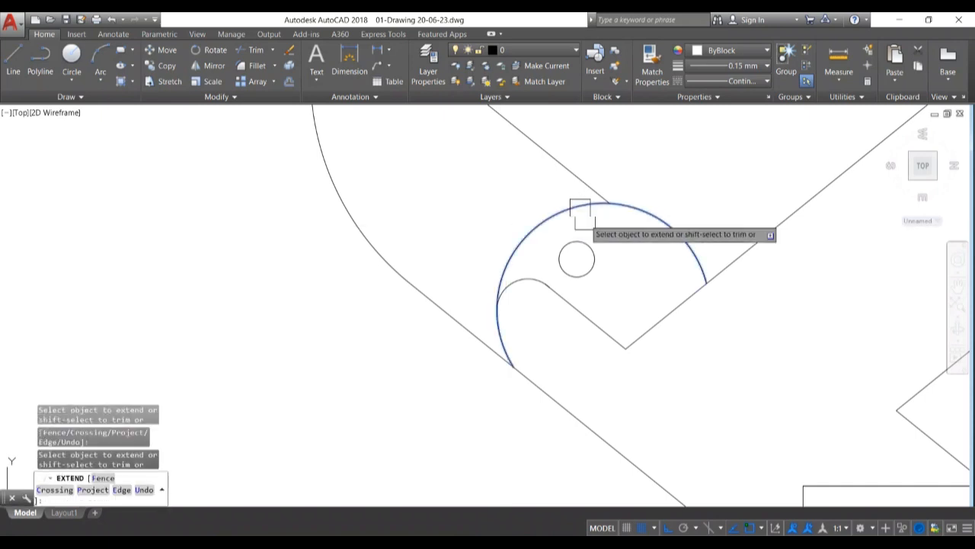
pyautogui.press('Return')
pyautogui.scroll(-1, 661, 454)
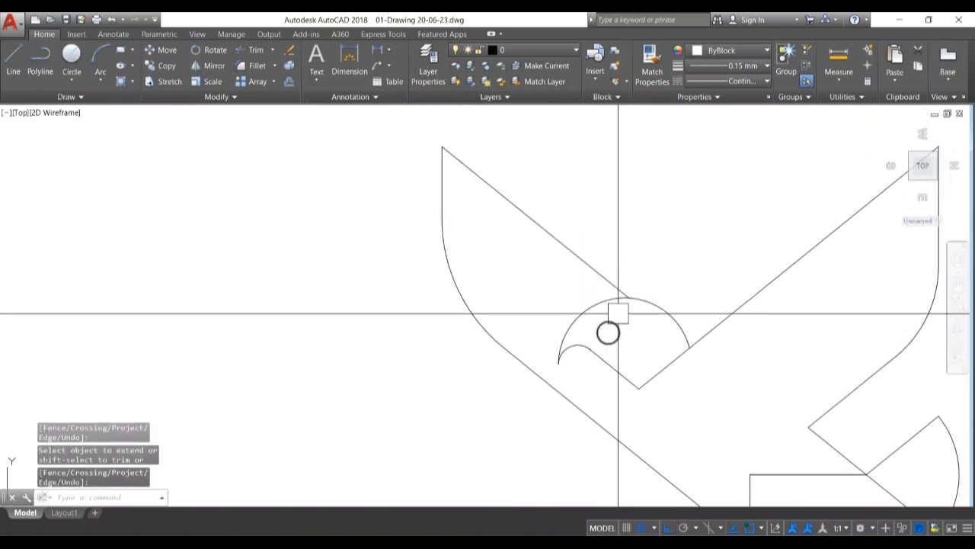
# Try to draw a line from the left wing's tip to the extended head arc, and undo it.
pyautogui.write('l')
pyautogui.press('Return')
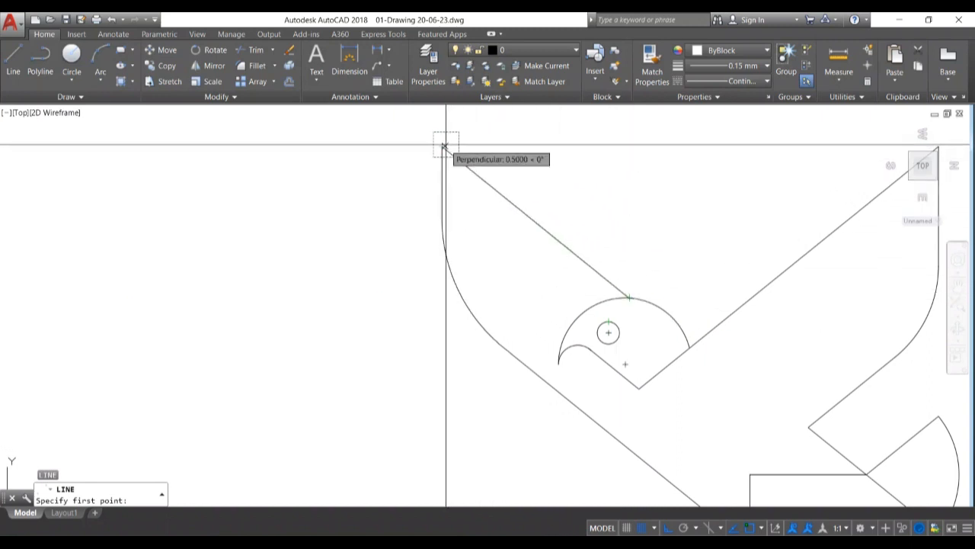
pyautogui.scroll(5, 444, 146)
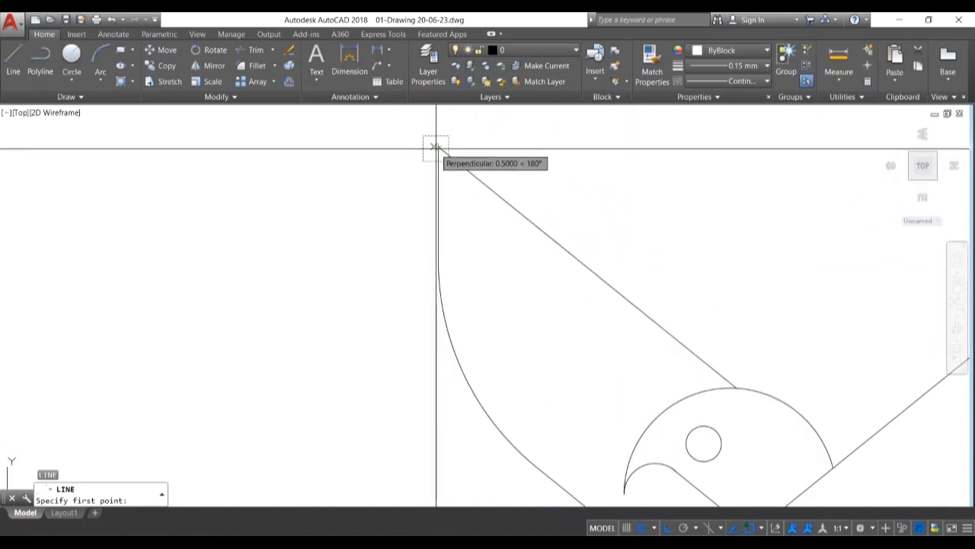
pyautogui.click(438, 146)
pyautogui.scroll(-4, 440, 146)
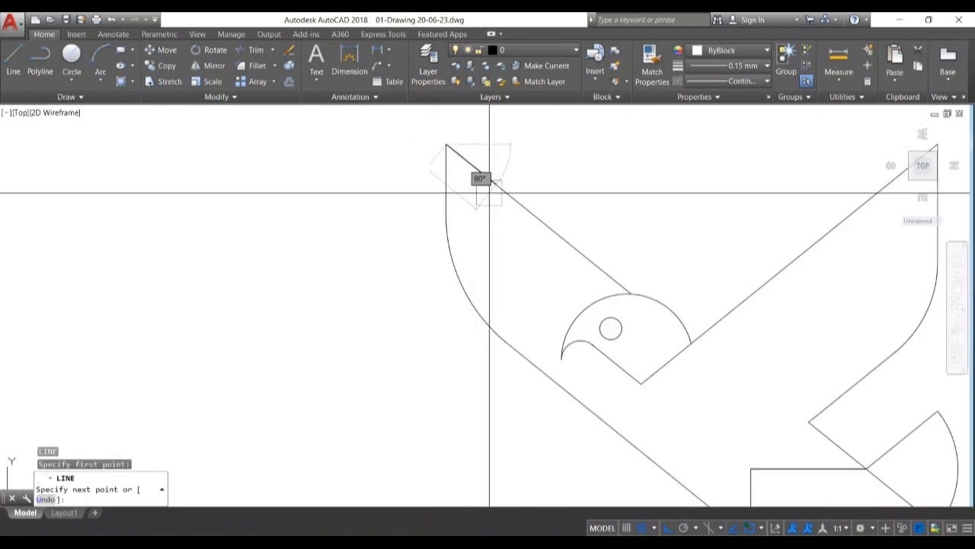
pyautogui.click(667, 305)
pyautogui.scroll(2, 650, 297)
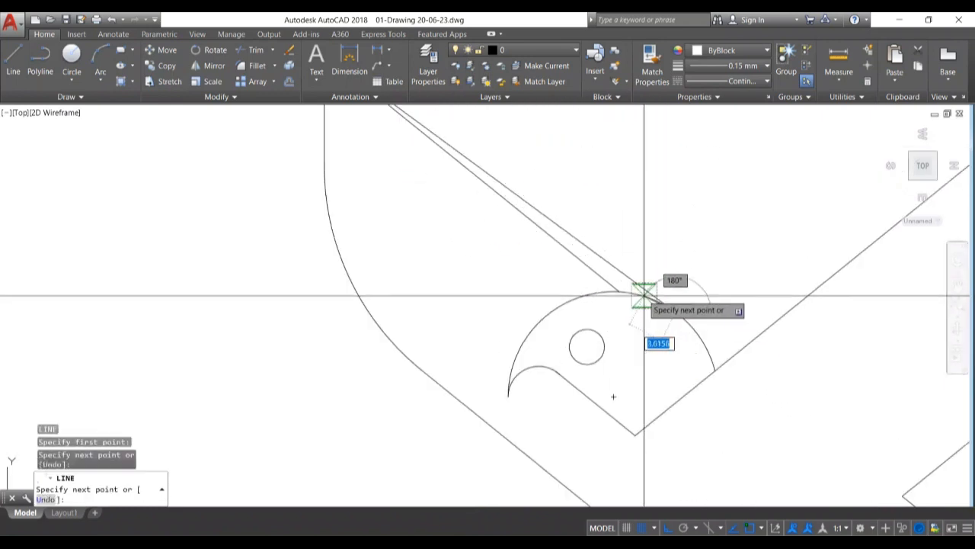
pyautogui.press('Escape')
pyautogui.scroll(-2, 635, 295)
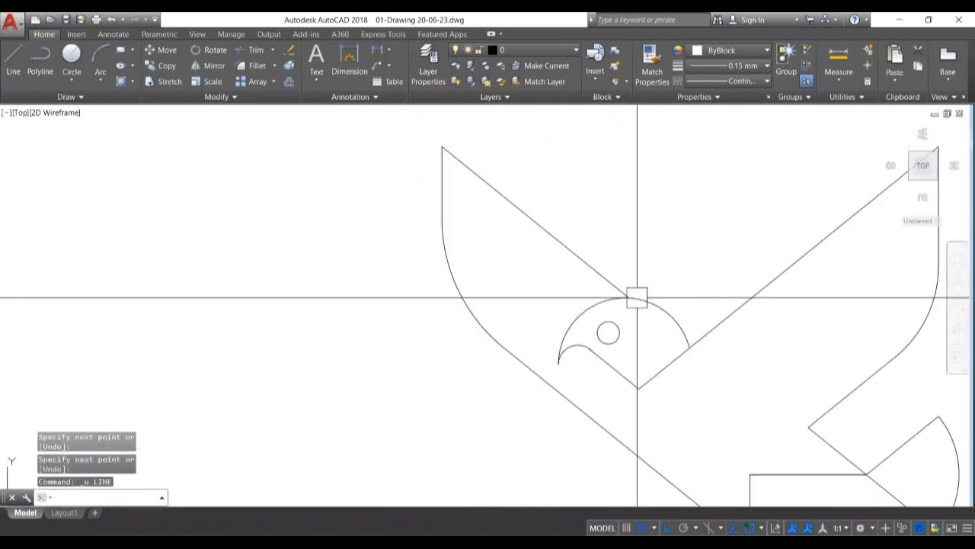
# Draw a line from the left wing's tip to the head arc, just right of where the existing inner wing edge ends.
pyautogui.press('Return')
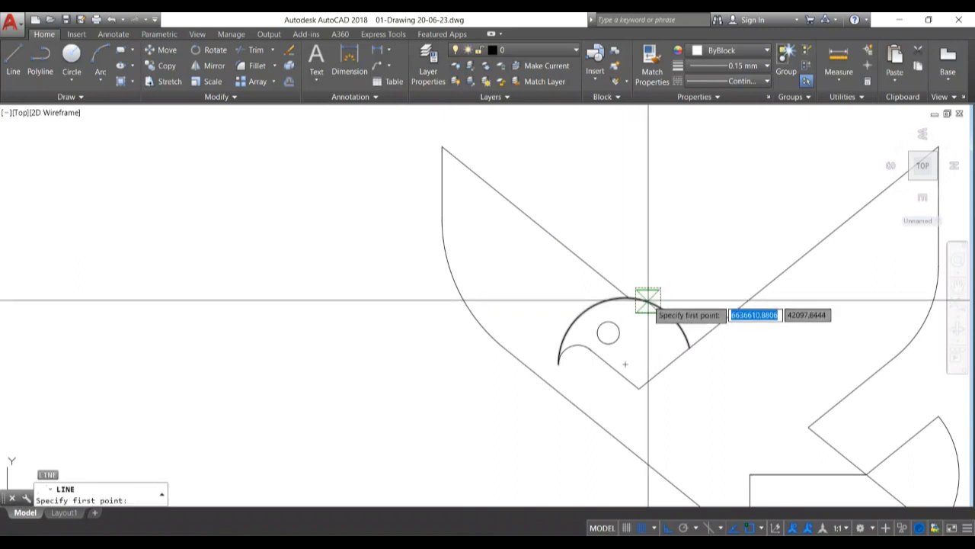
pyautogui.click(442, 147)
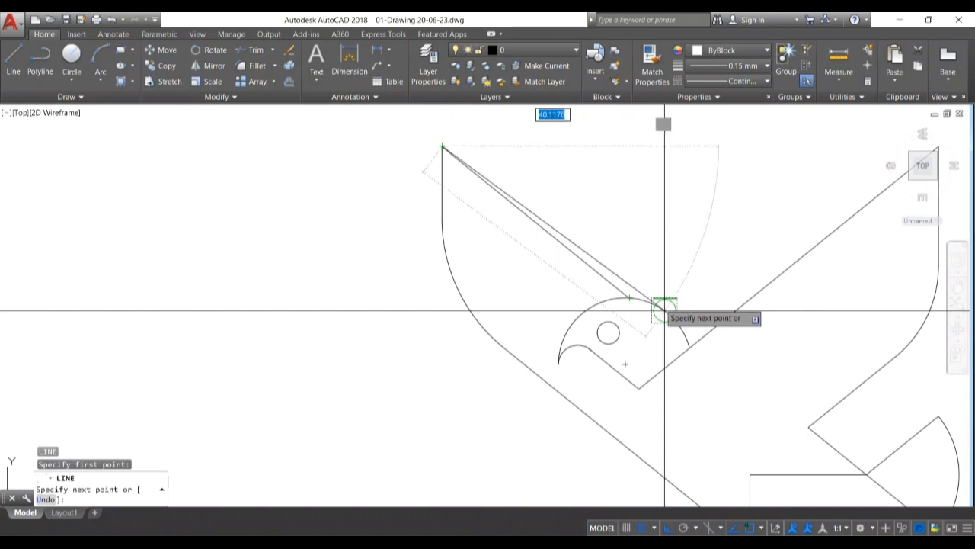
pyautogui.scroll(4, 649, 303)
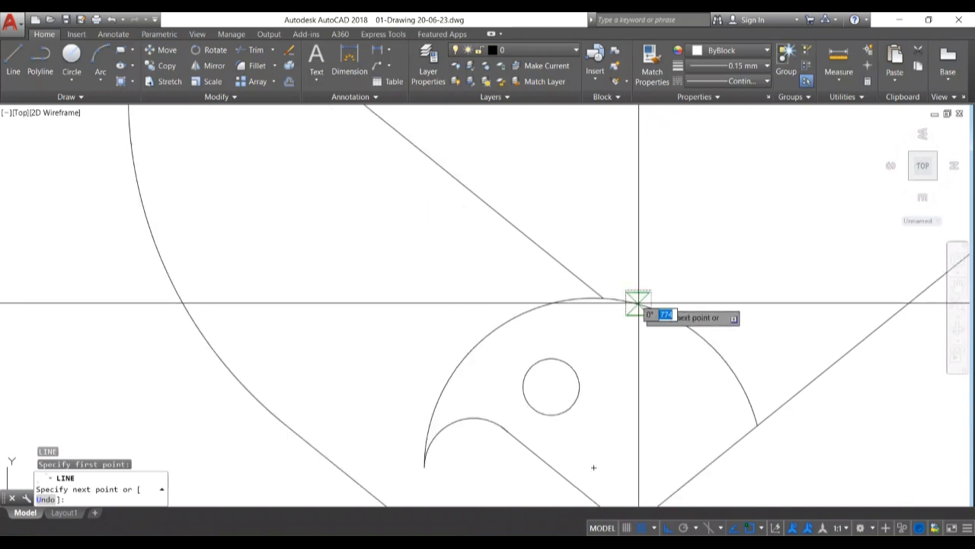
pyautogui.click(638, 302)
pyautogui.press('Return')
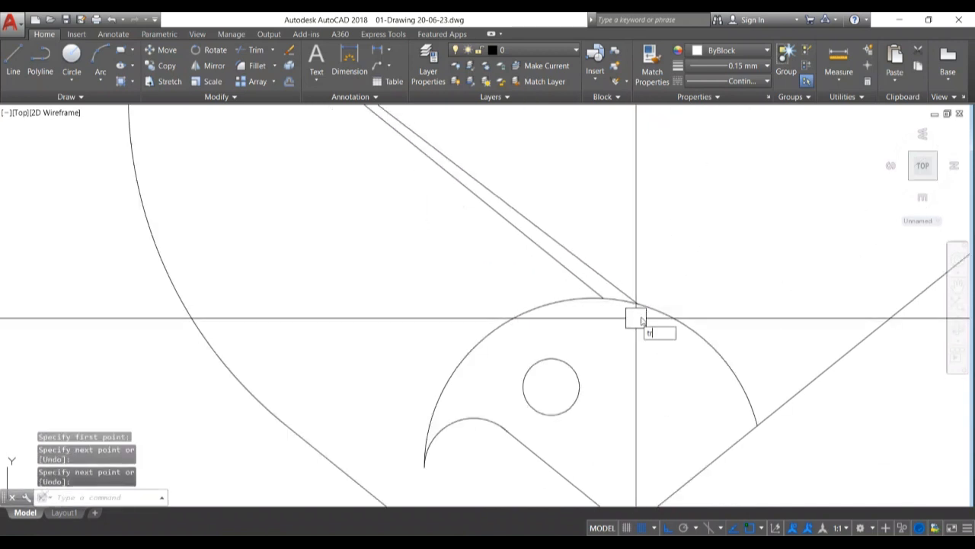
# Trim away the part of the upper head arc that runs past the new inner wing line to the rising wing line.
pyautogui.write('tr')
pyautogui.press('Return')
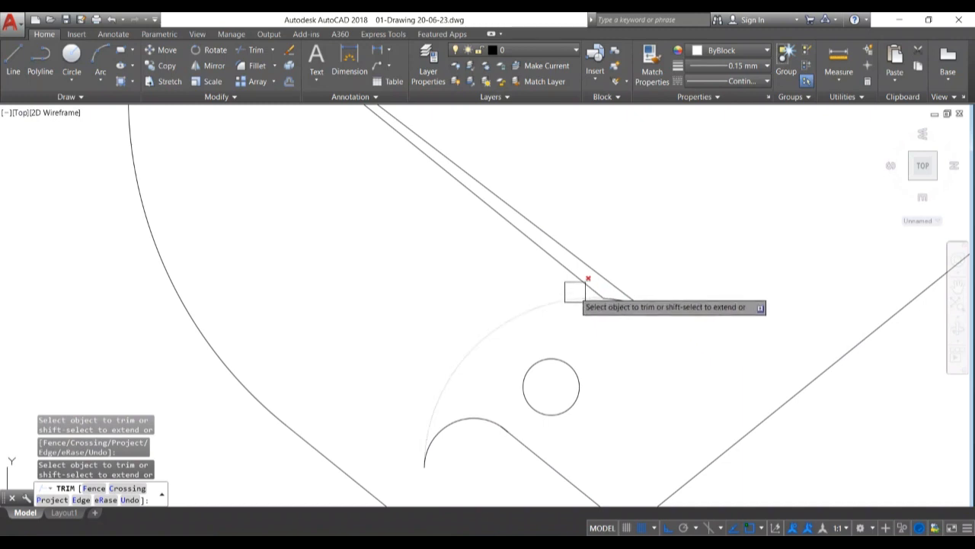
pyautogui.press('Escape')
# Erase the old, lower inner edge line of the left wing and save the drawing.
pyautogui.click(571, 272)
pyautogui.press('Delete')
pyautogui.scroll(-4, 515, 262)
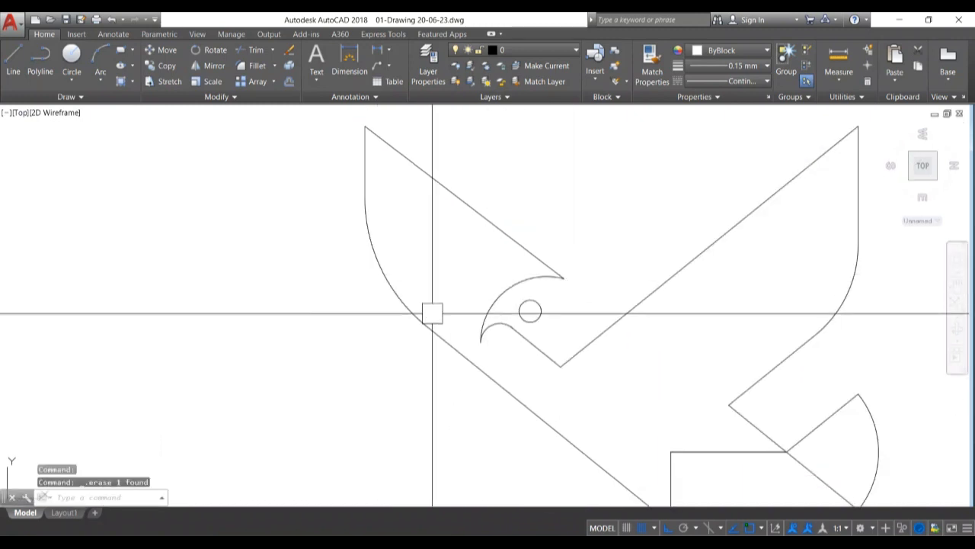
pyautogui.scroll(-2, 437, 336)
pyautogui.hotkey('ctrl', 's')
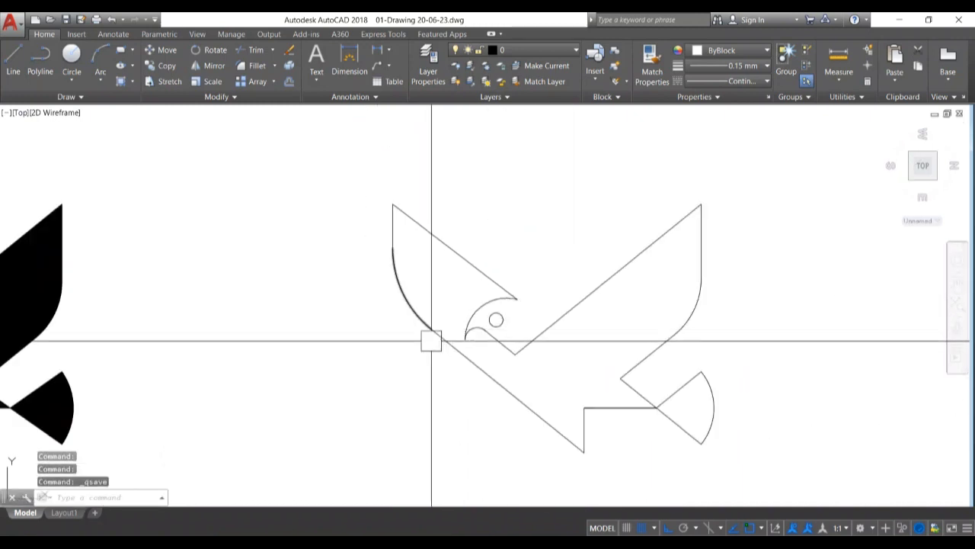
# Fill the outlined bird's body, wings, tail fan and round eye with a solid hatch.
pyautogui.moveTo(432, 343)
pyautogui.mouseDown(button='middle')
pyautogui.moveTo(407, 291)
pyautogui.moveTo(226, 322)
pyautogui.mouseUp(button='middle')
pyautogui.scroll(2, 407, 291)
pyautogui.scroll(-2, 268, 313)
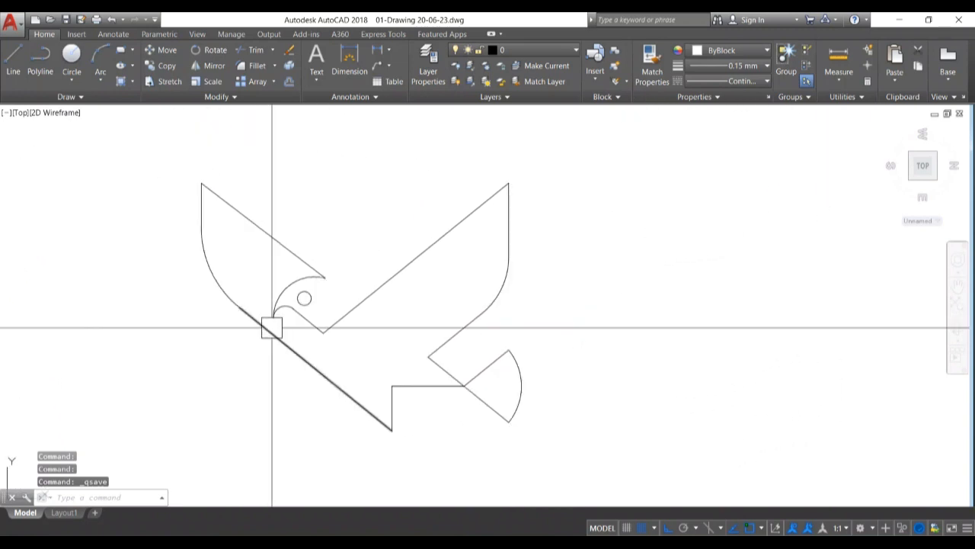
pyautogui.moveTo(309, 361); pyautogui.dragTo(311, 346, button='middle')
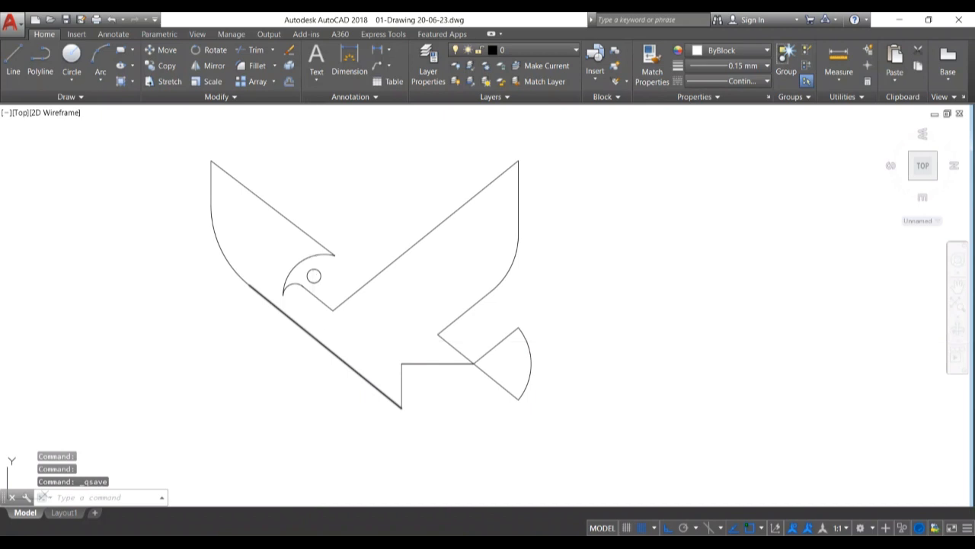
pyautogui.write('h')
pyautogui.press('Return')
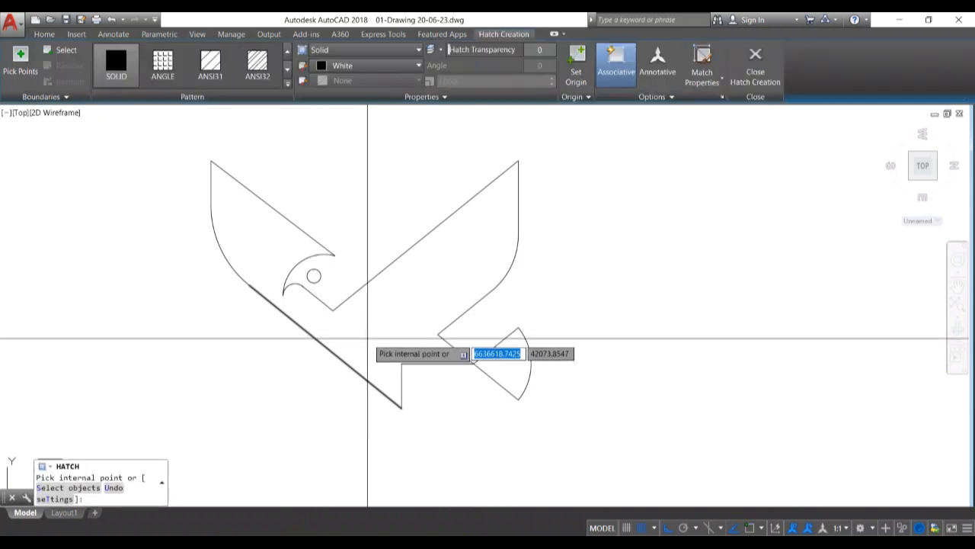
pyautogui.click(377, 344)
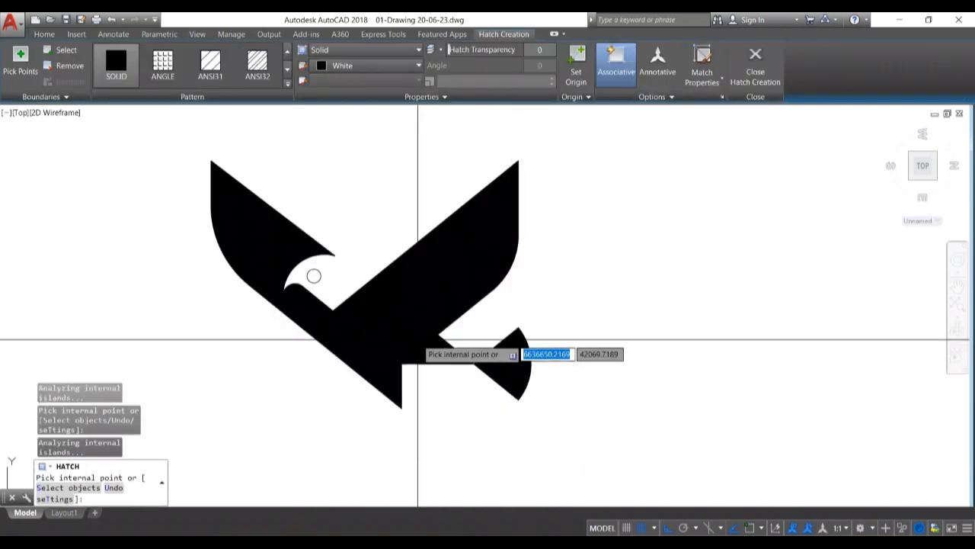
pyautogui.scroll(5, 324, 286)
pyautogui.scroll(-3, 255, 185)
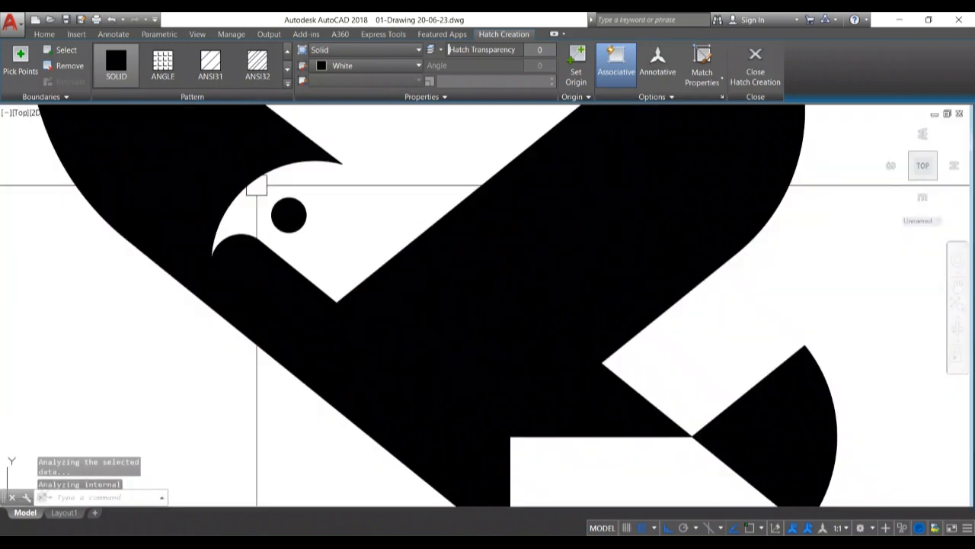